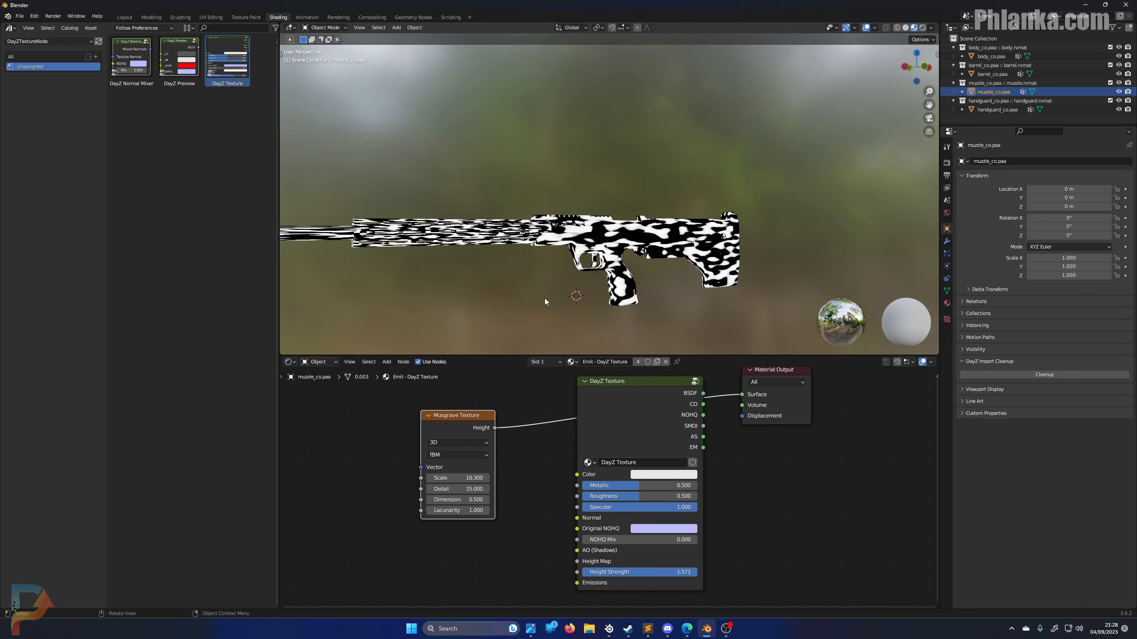
# Delete the Musgrave Texture node from the rifle's material
pyautogui.moveTo(544, 299)
pyautogui.mouseDown(button='middle')
pyautogui.moveTo(604, 291)
pyautogui.moveTo(535, 285)
pyautogui.mouseUp(button='middle')
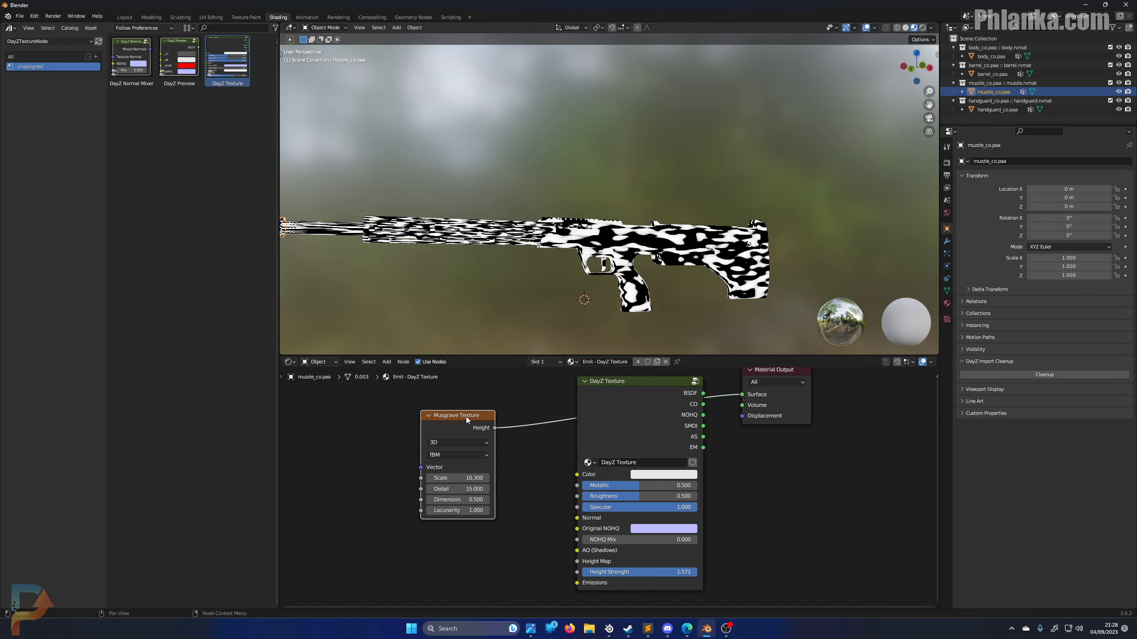
pyautogui.press('x')
pyautogui.hotkey('shift', 'a')
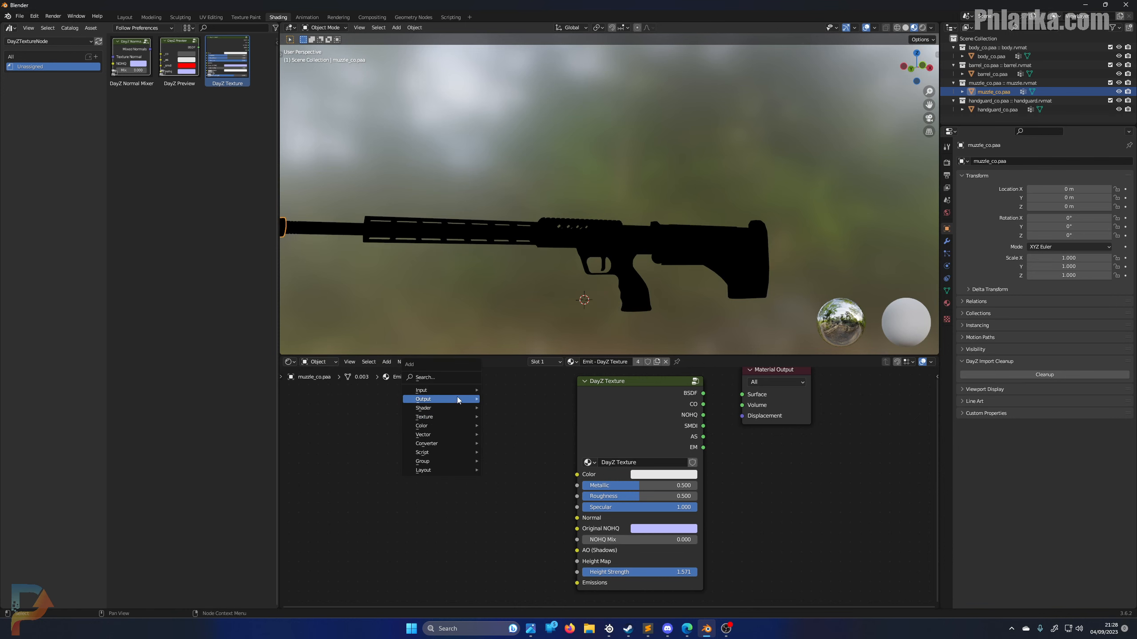
pyautogui.click(450, 380)
pyautogui.write('wa')
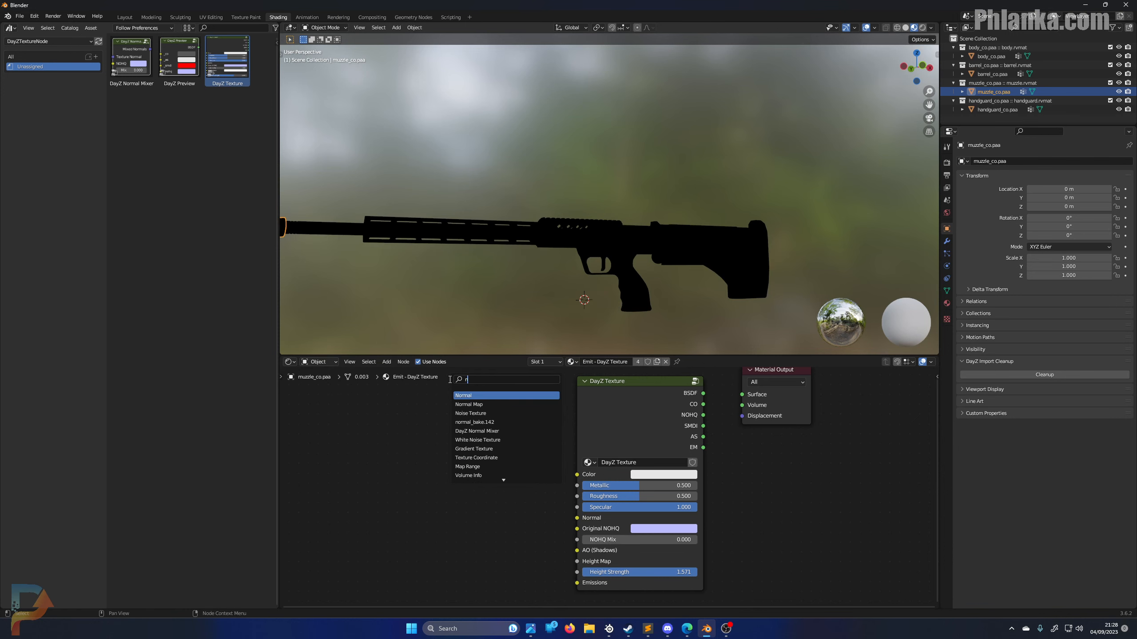
pyautogui.press('Return')
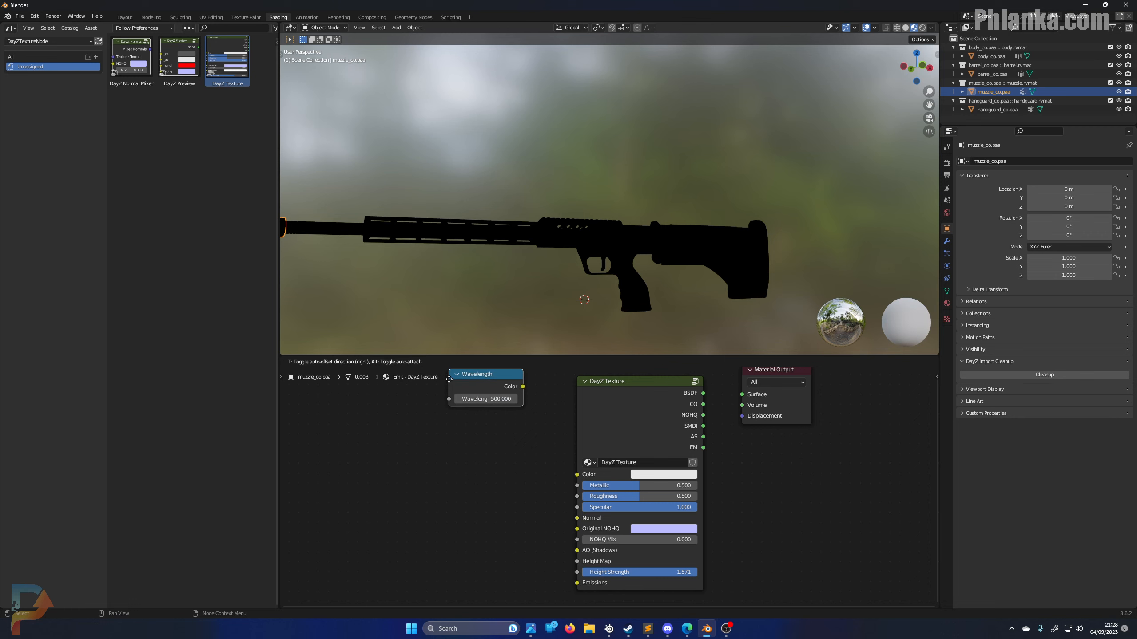
pyautogui.click(406, 444)
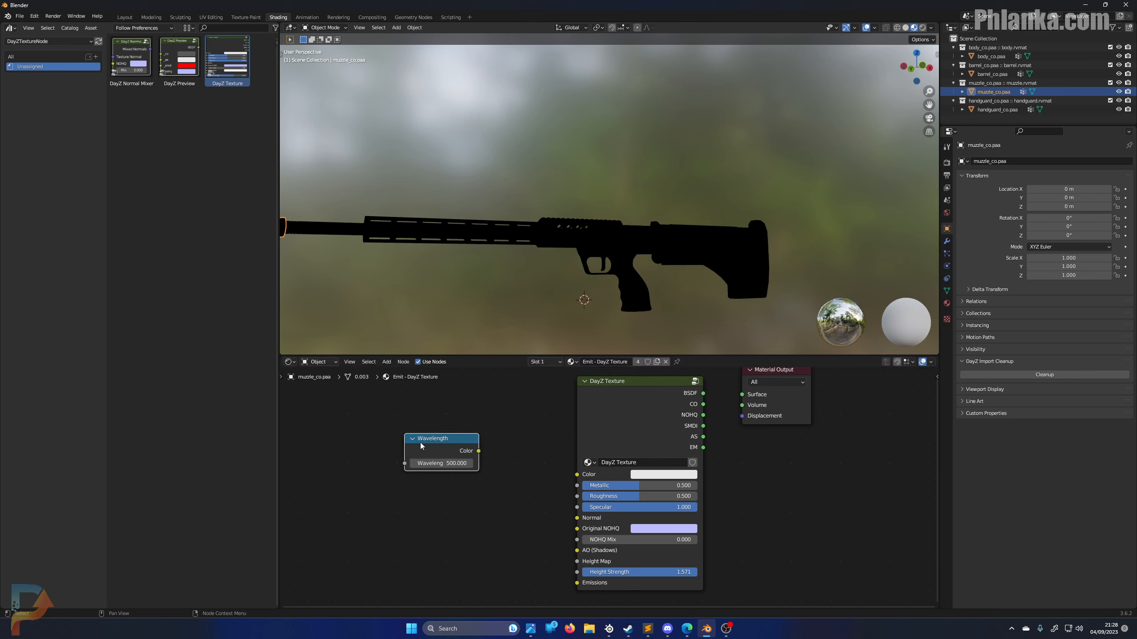
pyautogui.press('x')
# Add a Wave Texture node in front of the DayZ Texture node and link its color to the Material Output's surface
pyautogui.hotkey('shift', 'a')
pyautogui.click(420, 442)
pyautogui.write('wave')
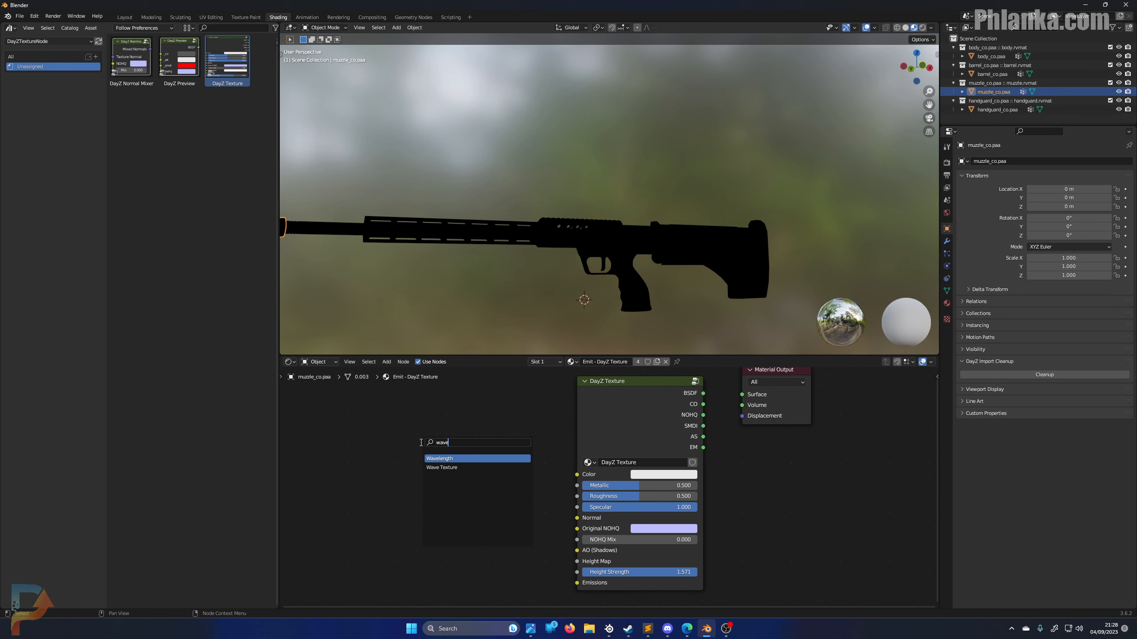
pyautogui.click(441, 468)
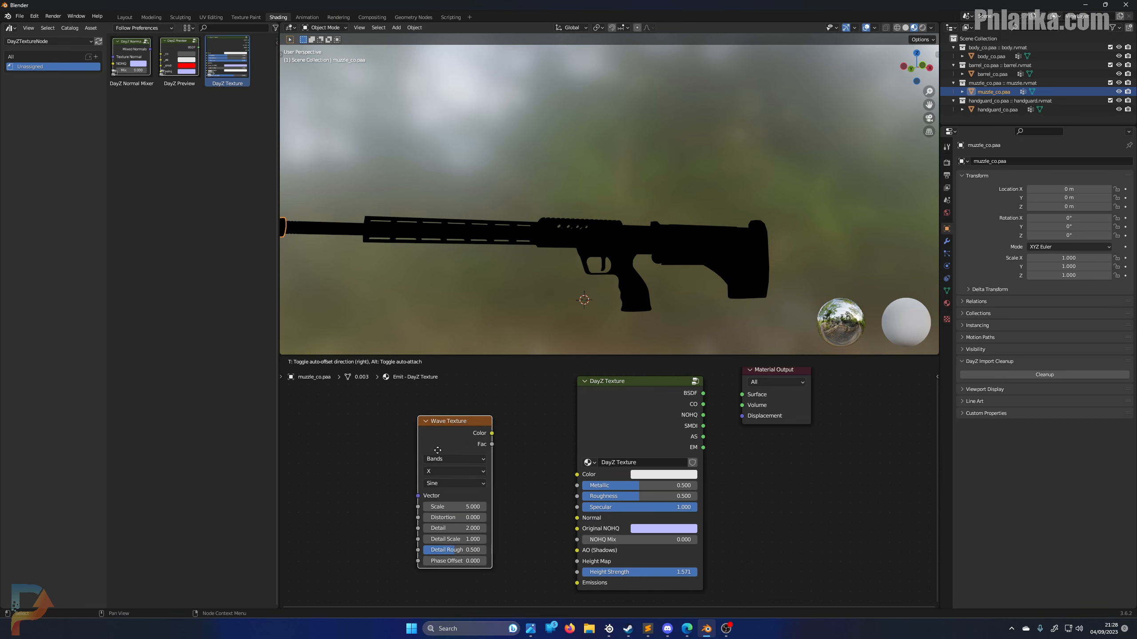
pyautogui.click(455, 423)
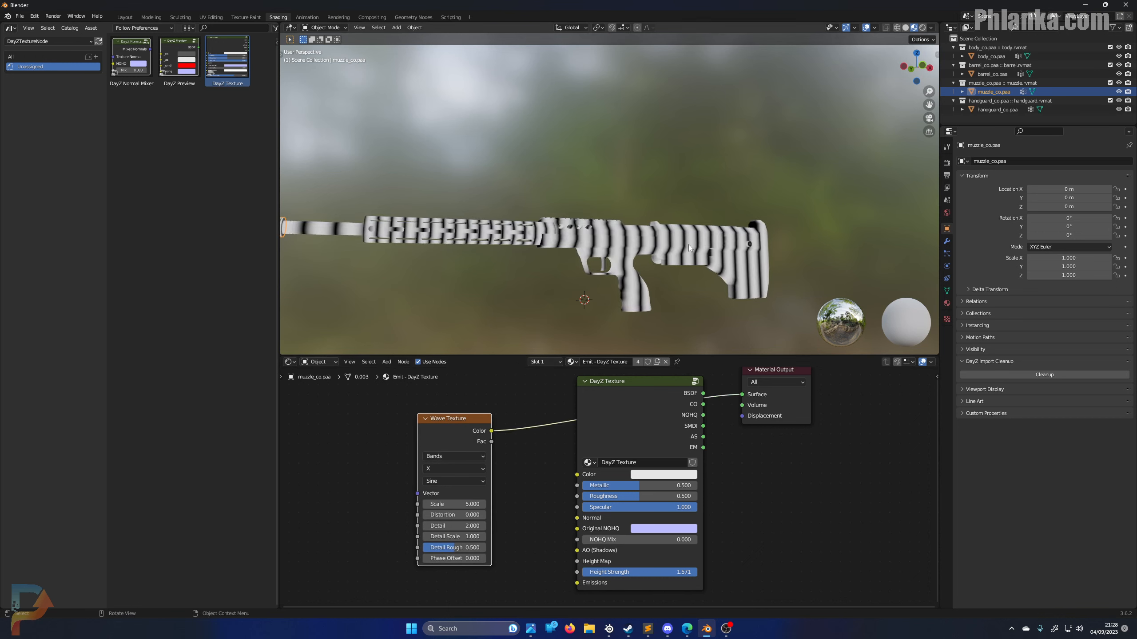
# Move the DayZ Texture node below the Material Output, clear of the Wave Texture's link
pyautogui.scroll(5, 471, 509)
pyautogui.moveTo(473, 495); pyautogui.dragTo(480, 521, button='middle')
pyautogui.scroll(-6, 546, 515)
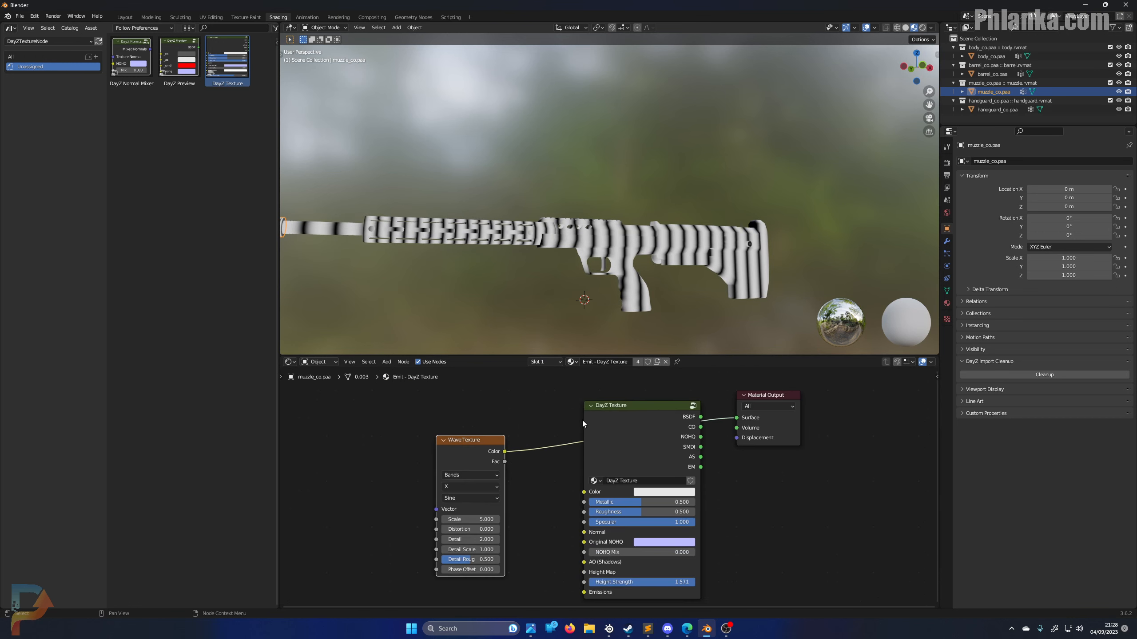
pyautogui.keyDown('alt'); pyautogui.moveTo(582, 424); pyautogui.dragTo(749, 485); pyautogui.keyUp('alt')
# Insert a Color Ramp node between the Wave Texture and the Material Output
pyautogui.hotkey('shift', 'a')
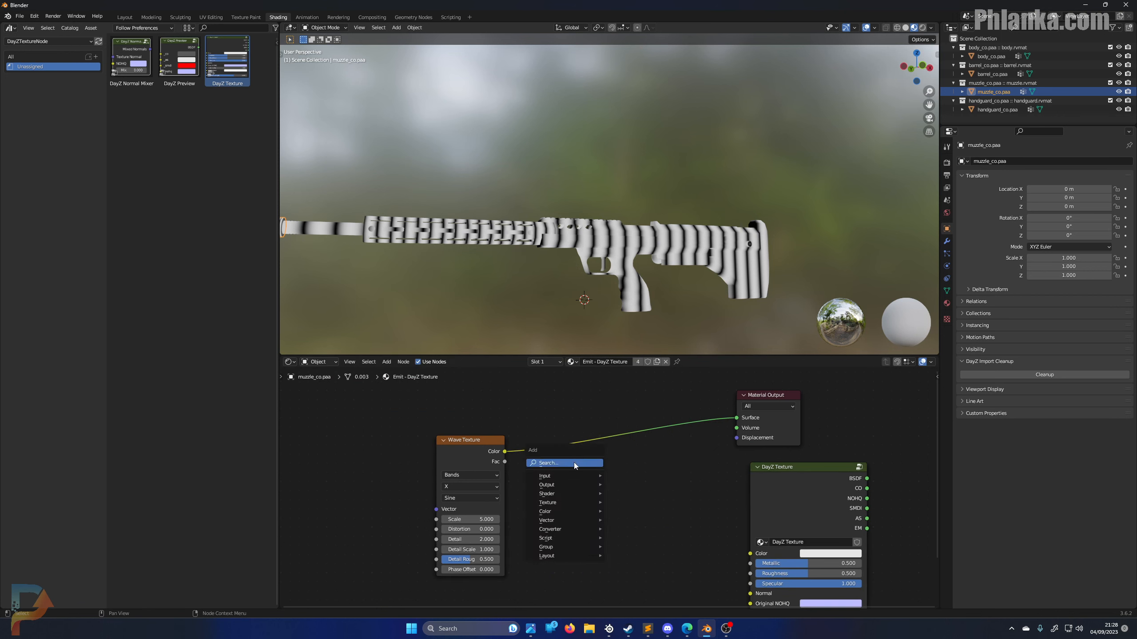
pyautogui.click(565, 464)
pyautogui.write('ramp')
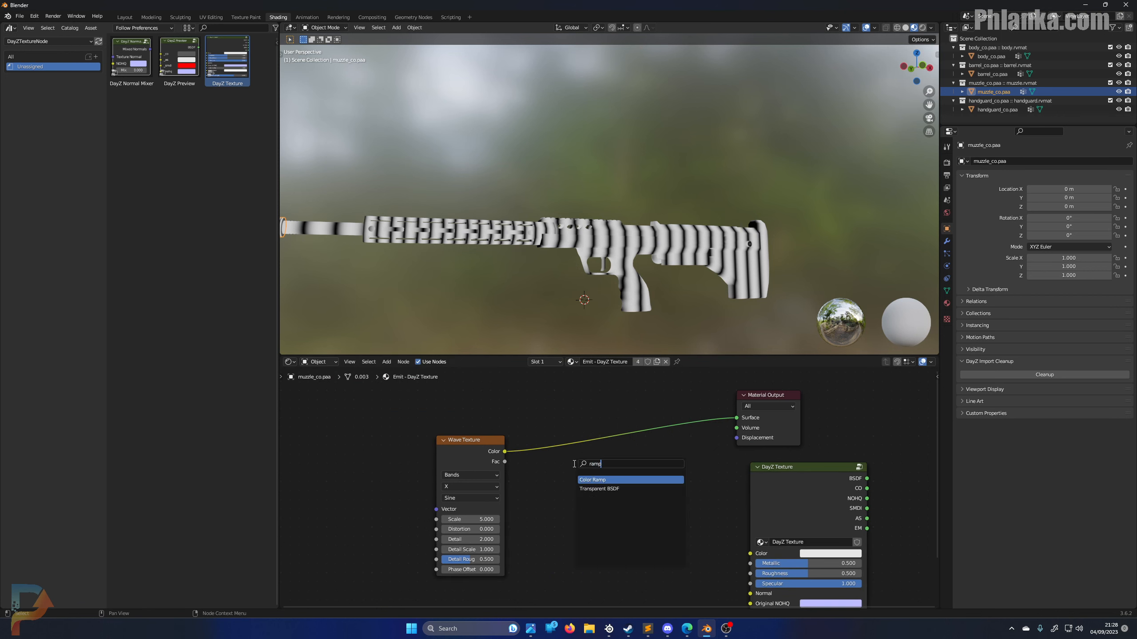
pyautogui.press('Return')
pyautogui.click(573, 408)
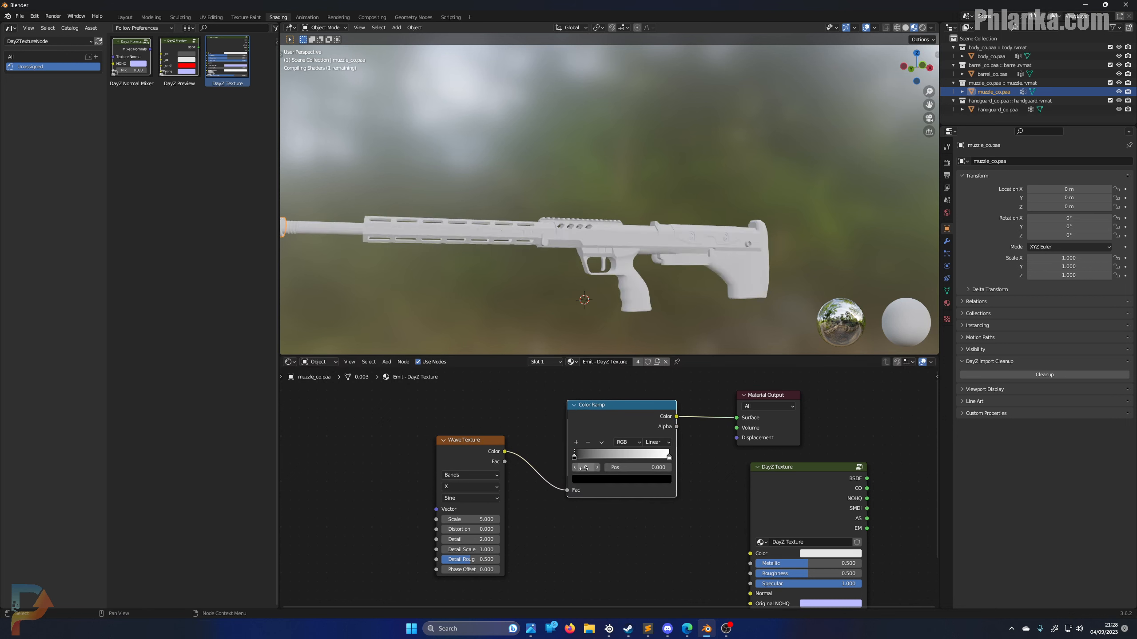
# Set the Color Ramp's black stop to position 0.423 and move the white stop close to it for hard-edged stripes
pyautogui.moveTo(575, 459); pyautogui.dragTo(612, 458)
pyautogui.press('g')
pyautogui.moveTo(613, 457); pyautogui.dragTo(619, 457)
pyautogui.moveTo(524, 406); pyautogui.dragTo(525, 405, button='middle')
pyautogui.scroll(-2, 556, 407)
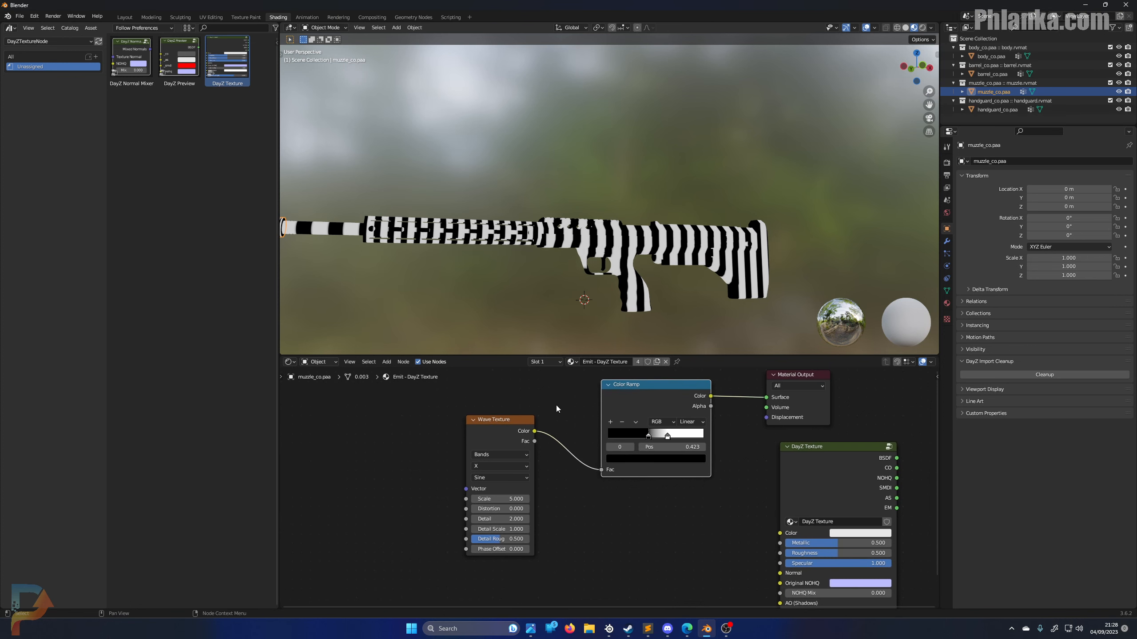
# Add Texture Coordinate and Mapping nodes to the Wave Texture, feed the mapping from Object coordinates, and space both nodes away from the texture
pyautogui.moveTo(532, 443); pyautogui.dragTo(514, 423)
pyautogui.click(447, 423)
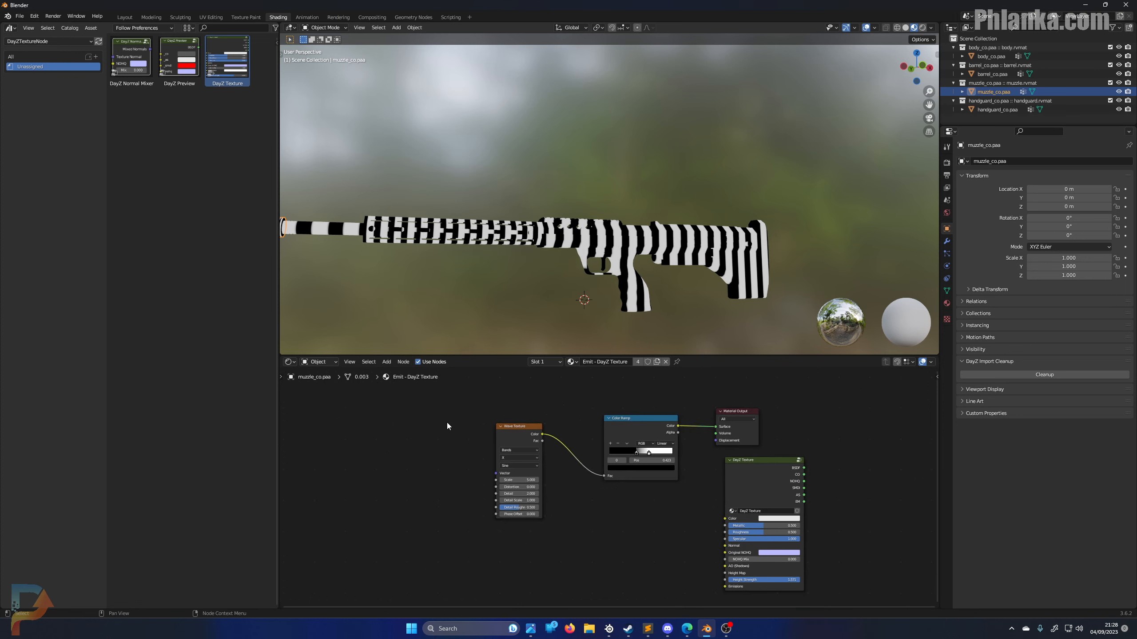
pyautogui.click(510, 429)
pyautogui.hotkey('ctrl', 't')
pyautogui.moveTo(528, 552); pyautogui.dragTo(552, 538, button='middle')
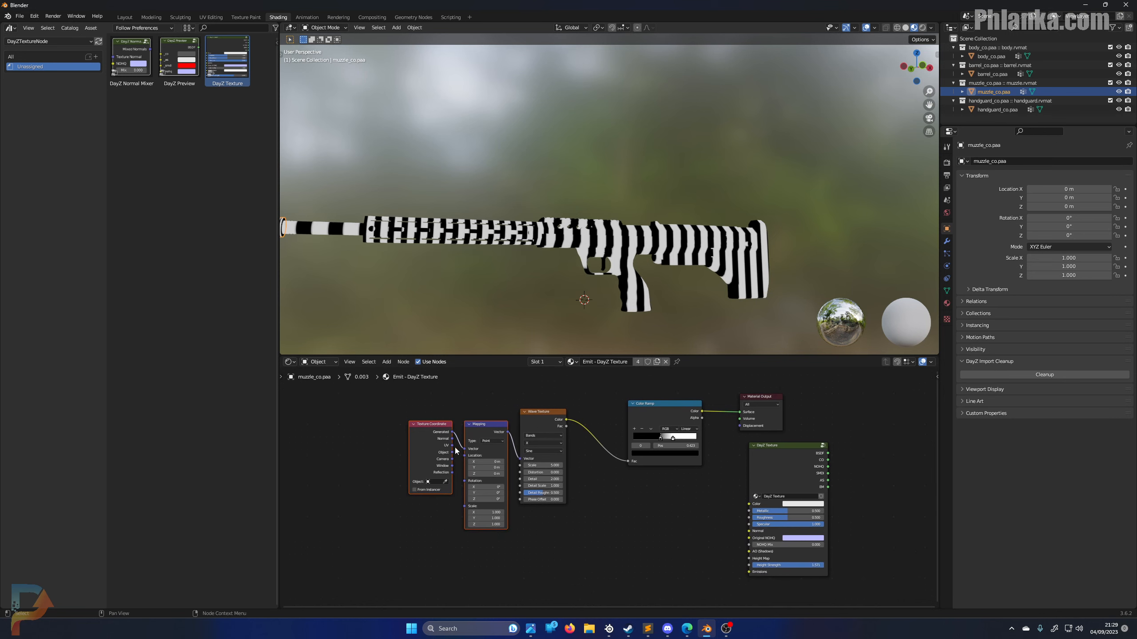
pyautogui.moveTo(452, 452); pyautogui.dragTo(420, 423)
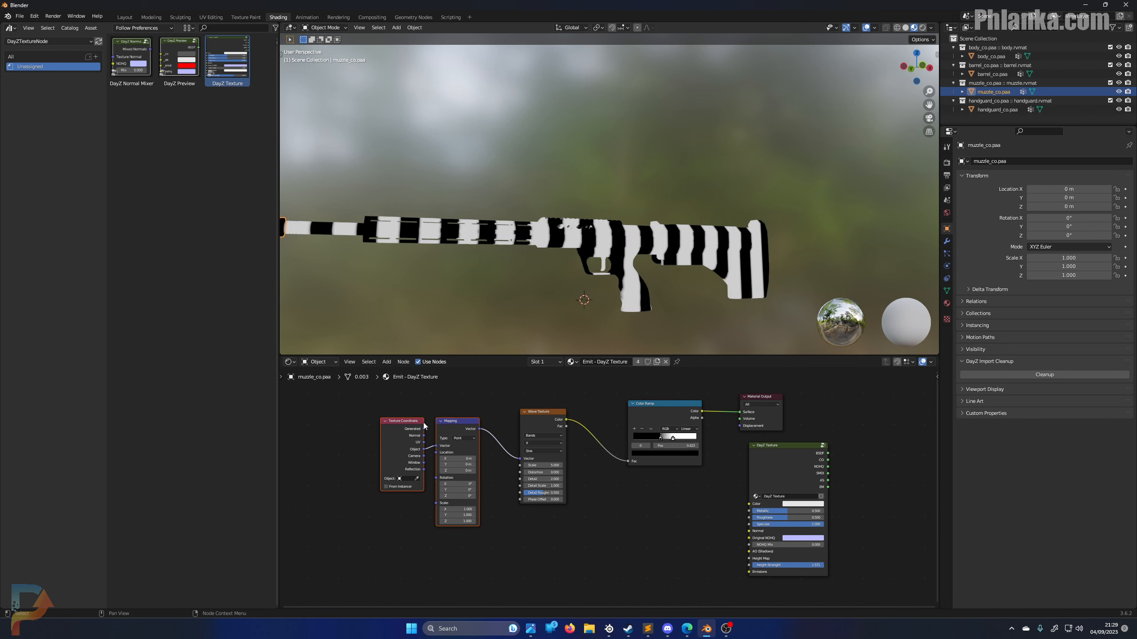
pyautogui.click(505, 528)
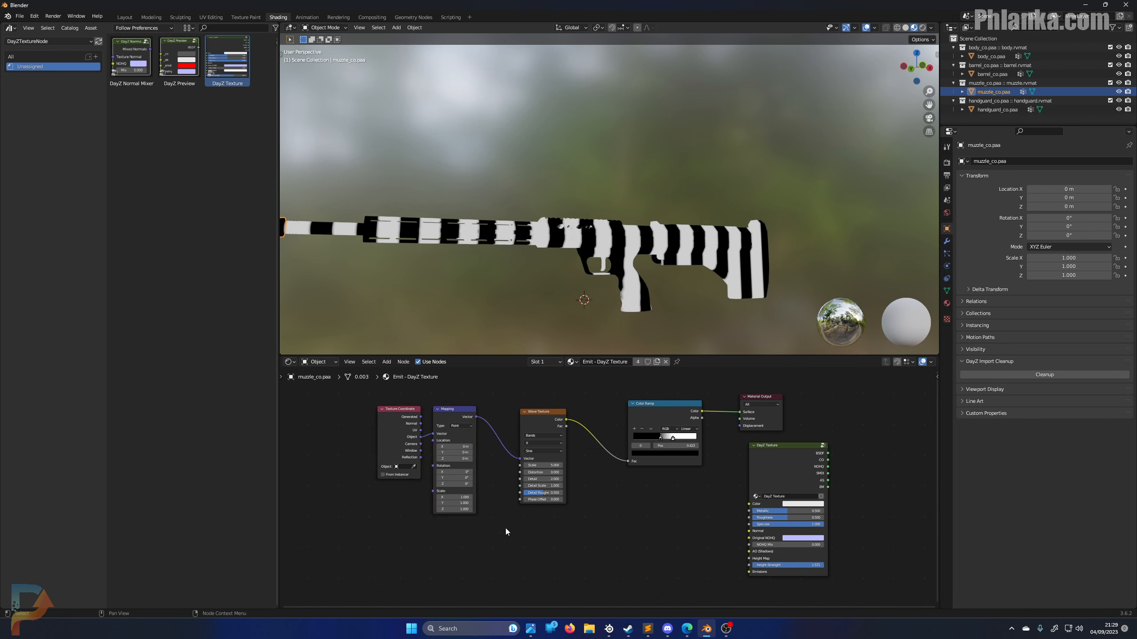
# Insert a Noise Texture node between the Mapping and Wave Texture nodes
pyautogui.scroll(-2, 505, 528)
pyautogui.hotkey('shift', 'a')
pyautogui.click(530, 509)
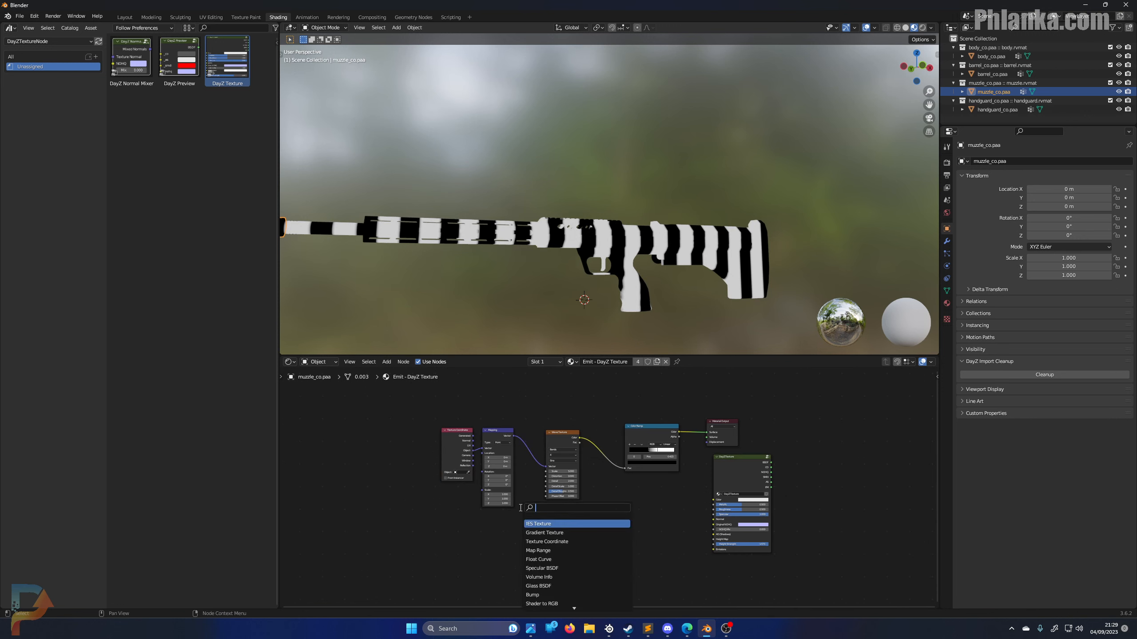
pyautogui.write('noise')
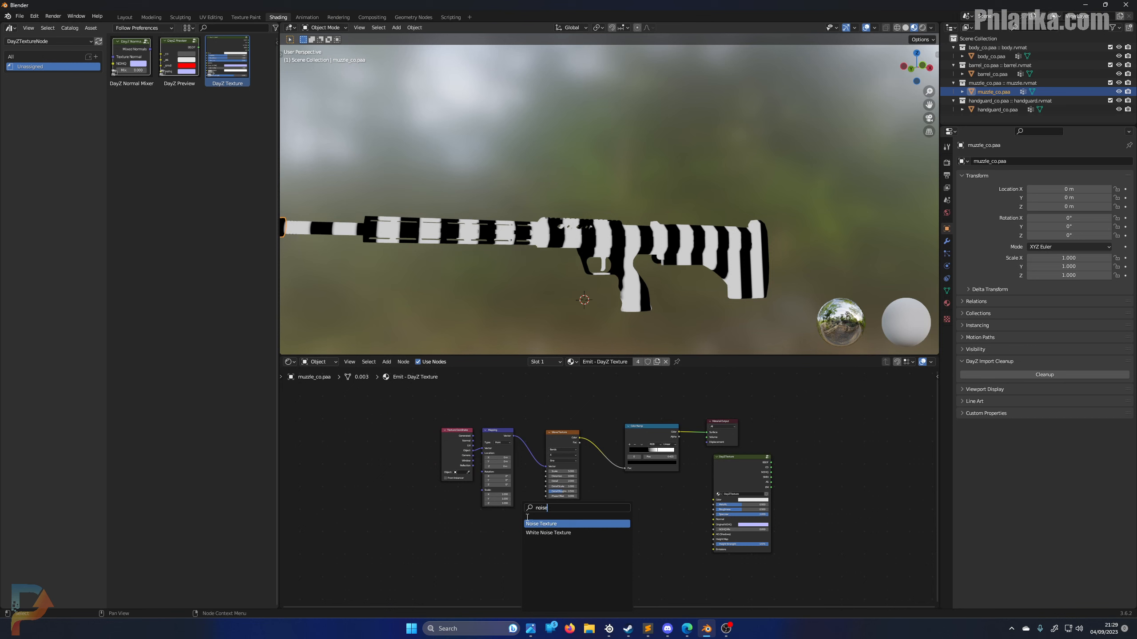
pyautogui.press('Return')
pyautogui.click(536, 474)
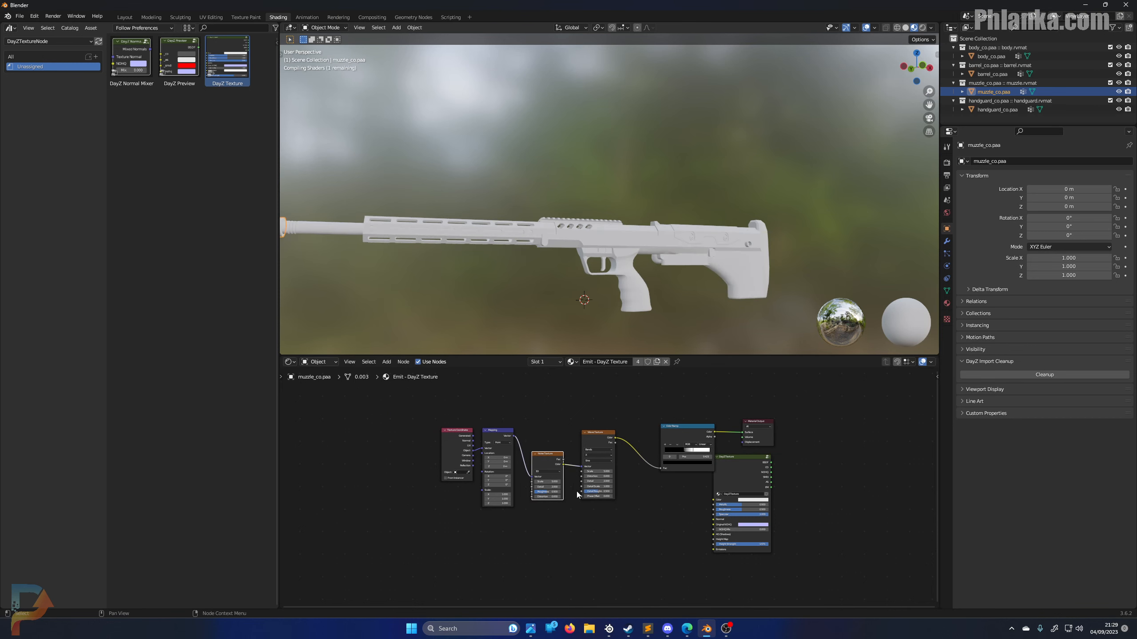
# Lower the Noise Texture's scale until the rifle shows broad zebra-like stripes
pyautogui.doubleClick(549, 481)
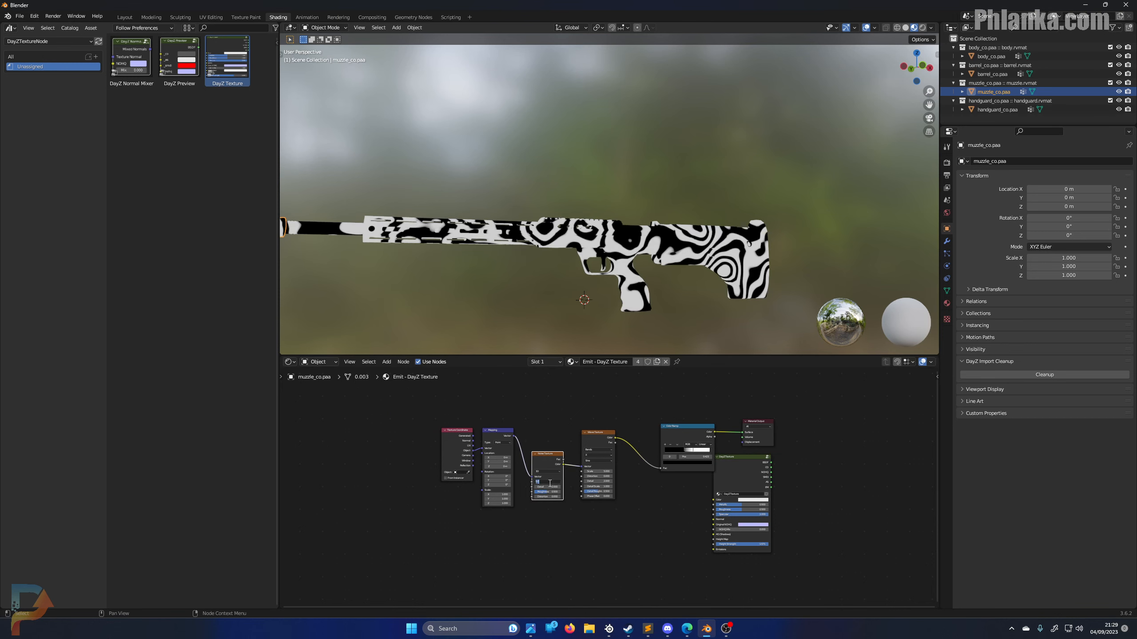
pyautogui.click(569, 504)
pyautogui.moveTo(554, 492)
pyautogui.mouseDown()
pyautogui.moveTo(537, 492)
pyautogui.moveTo(586, 486)
pyautogui.moveTo(552, 496)
pyautogui.moveTo(539, 482)
pyautogui.mouseUp()
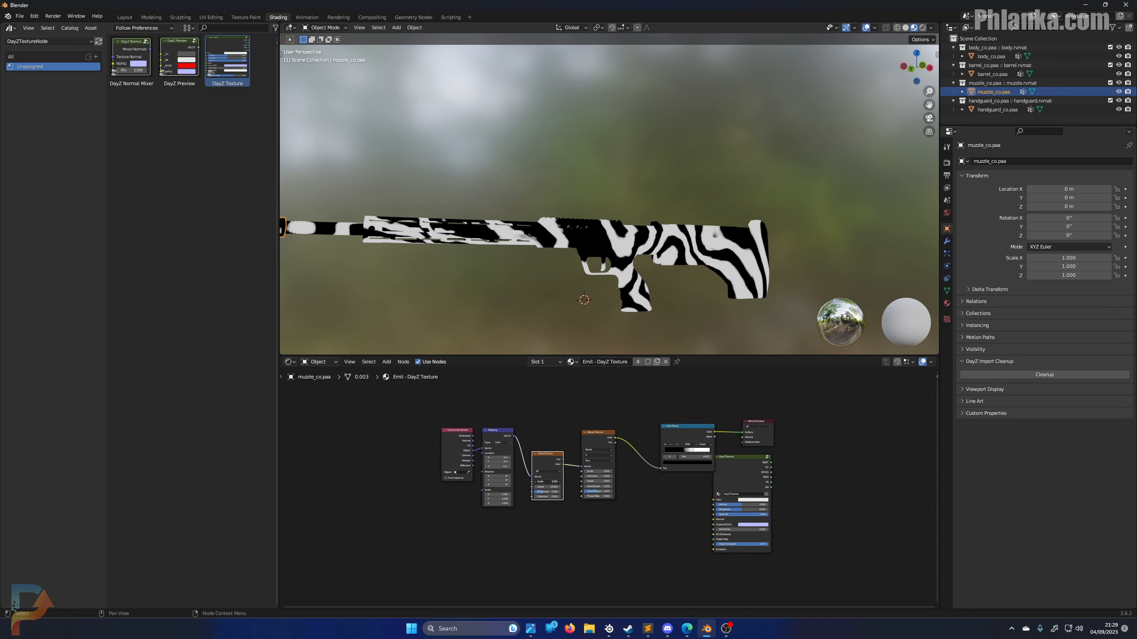
# Link the Color Ramp's color to the DayZ Texture's Color input and route the DayZ Texture's BSDF into the repositioned Material Output
pyautogui.moveTo(530, 309)
pyautogui.mouseDown(button='middle')
pyautogui.moveTo(603, 306)
pyautogui.moveTo(494, 308)
pyautogui.moveTo(541, 306)
pyautogui.mouseUp(button='middle')
pyautogui.moveTo(720, 474); pyautogui.dragTo(666, 472, button='middle')
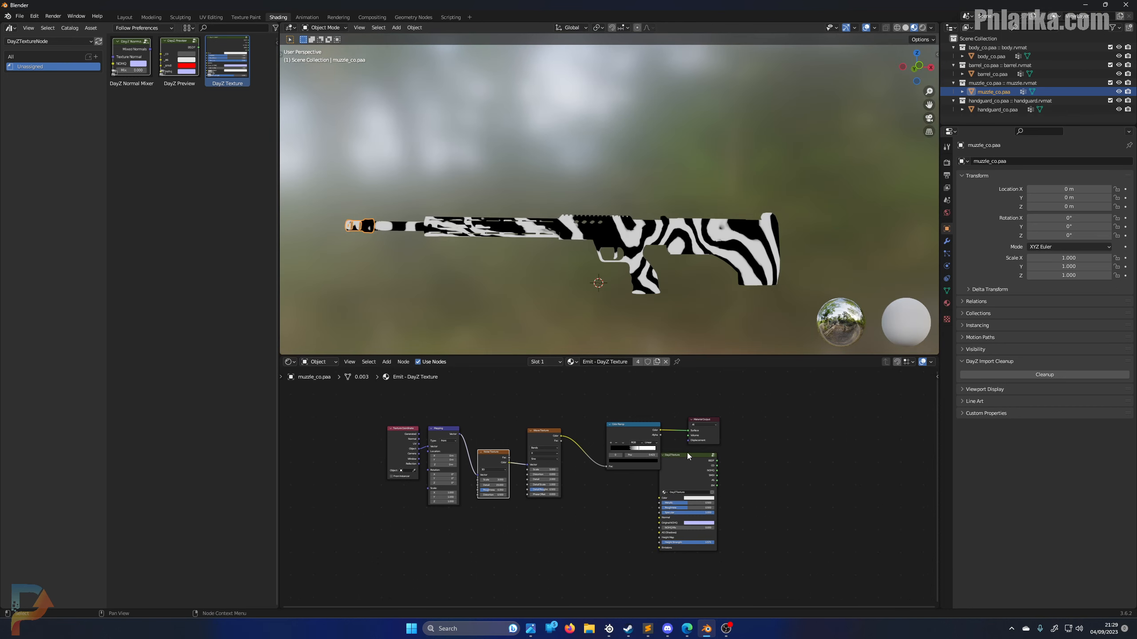
pyautogui.moveTo(688, 456); pyautogui.dragTo(727, 459)
pyautogui.moveTo(660, 430); pyautogui.dragTo(699, 500)
pyautogui.keyDown('ctrl'); pyautogui.keyDown('shift'); pyautogui.click(718, 459); pyautogui.keyUp('shift'); pyautogui.keyUp('ctrl')
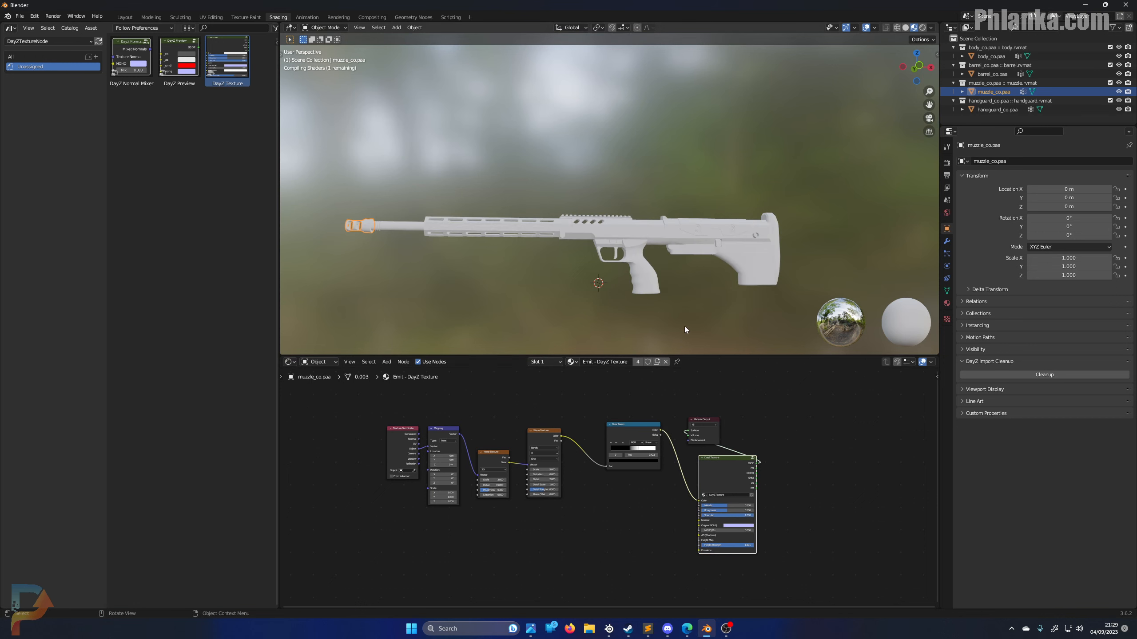
pyautogui.press('g')
pyautogui.click(836, 453)
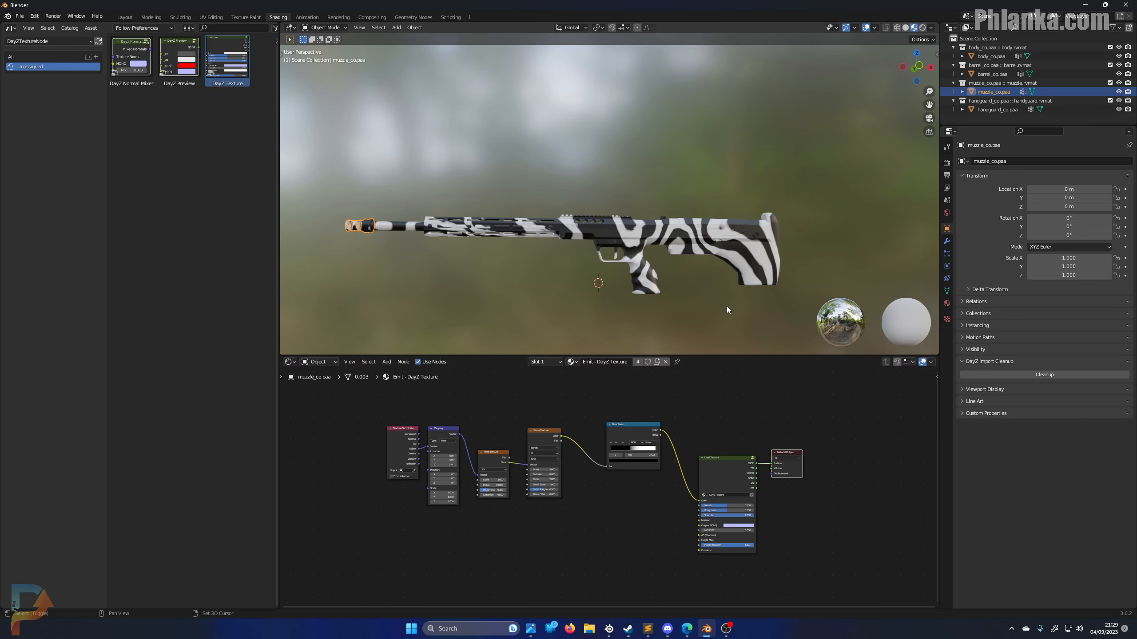
# Add a Bump node below the Color Ramp and link the ramp's color to its Height input
pyautogui.scroll(4, 689, 271)
pyautogui.moveTo(615, 252); pyautogui.dragTo(718, 347, button='middle')
pyautogui.hotkey('shift', 'a')
pyautogui.click(606, 511)
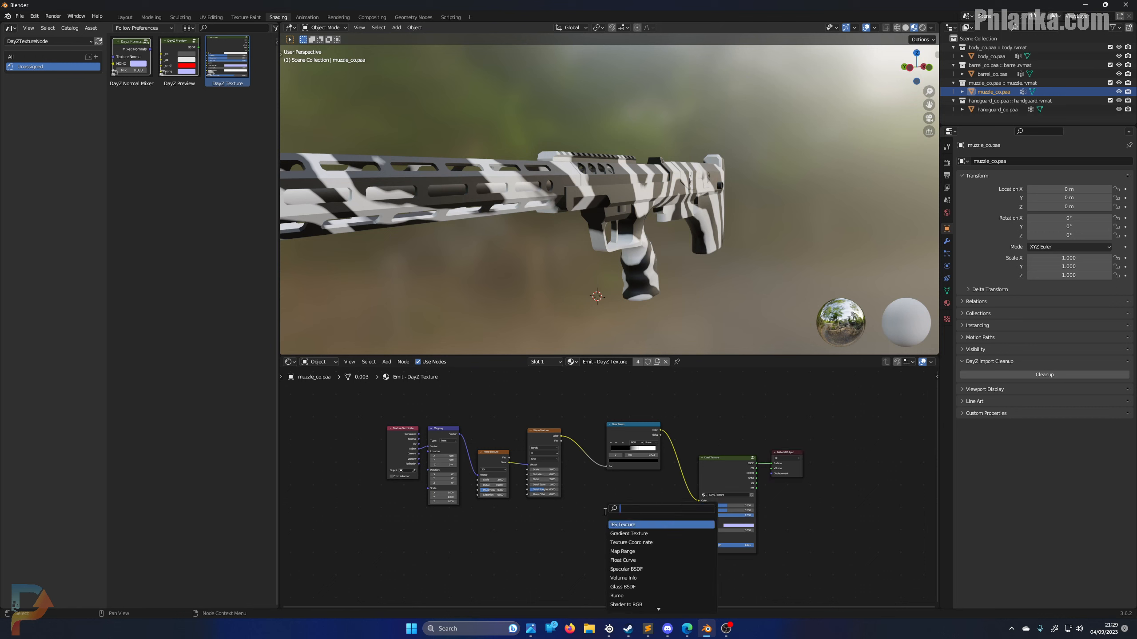
pyautogui.write('bump')
pyautogui.press('Return')
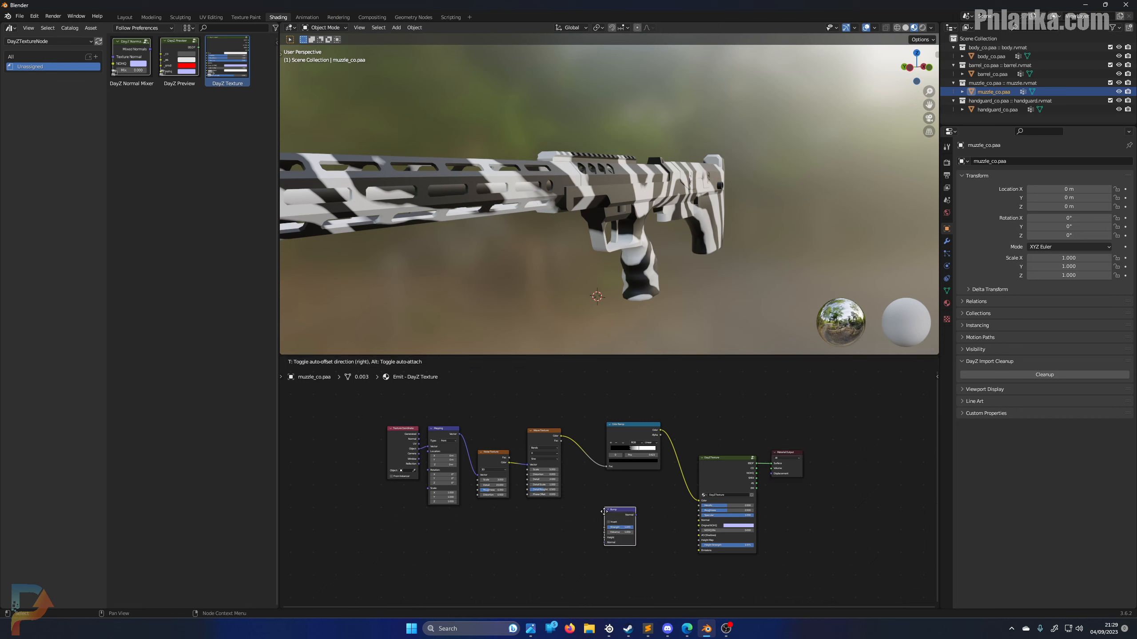
pyautogui.click(639, 530)
pyautogui.moveTo(661, 430); pyautogui.dragTo(639, 555)
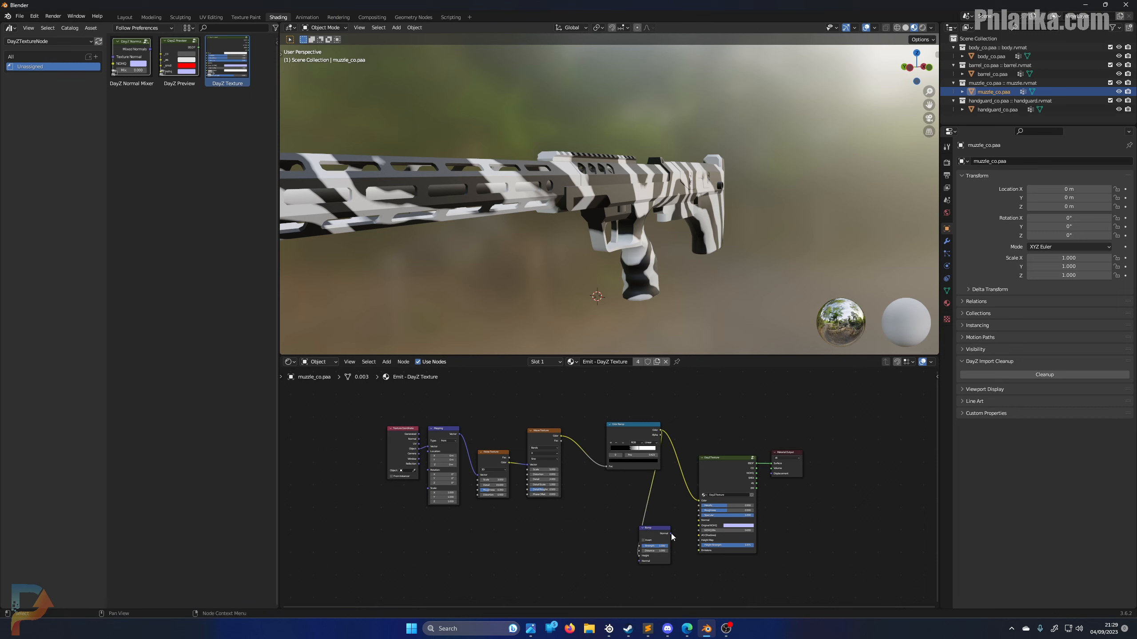
# Shift the DayZ Texture and Material Output for space, and connect a normal_bake.142 group between Bump and the DayZ Texture's Normal input
pyautogui.moveTo(731, 466); pyautogui.dragTo(779, 448)
pyautogui.click(739, 435)
pyautogui.hotkey('shift', 'a')
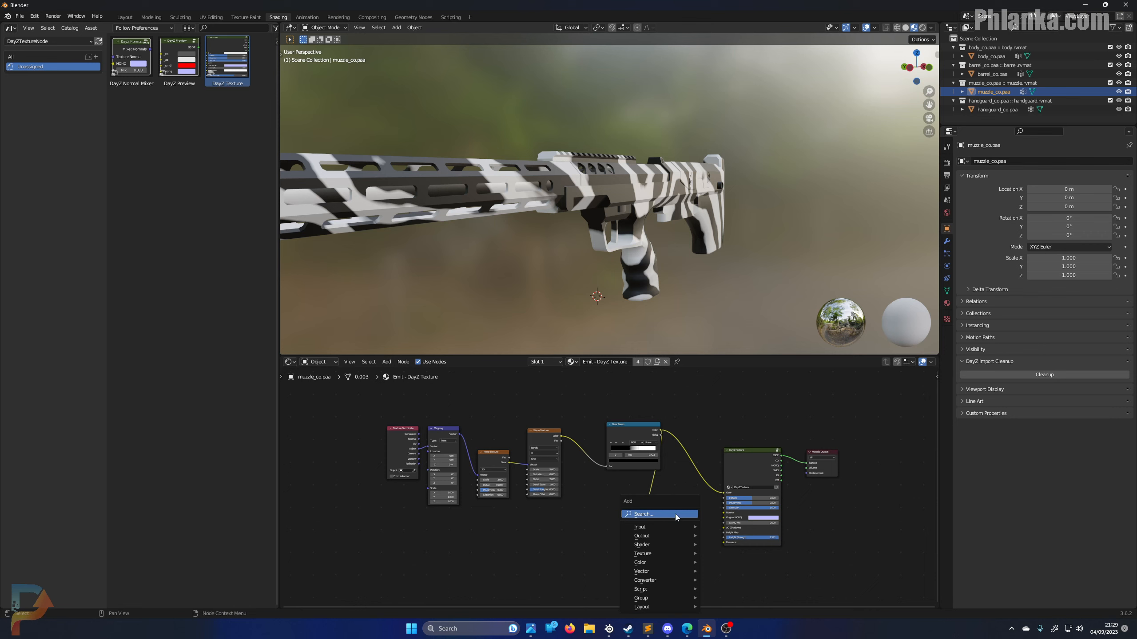
pyautogui.click(676, 515)
pyautogui.write('nomr')
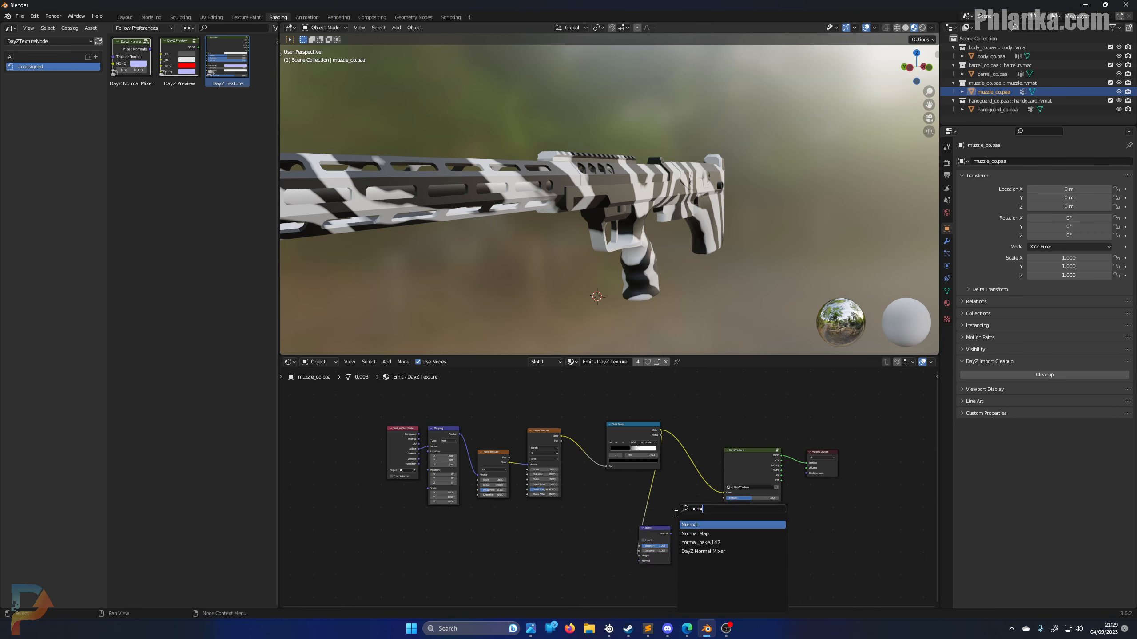
pyautogui.click(701, 542)
pyautogui.click(698, 524)
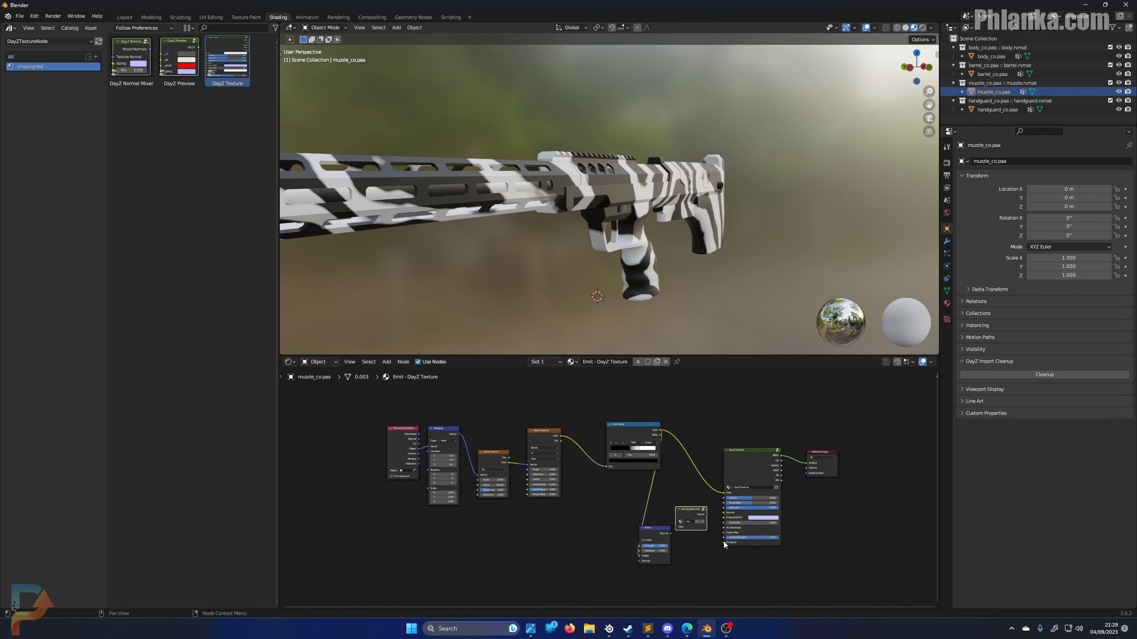
pyautogui.moveTo(671, 535); pyautogui.dragTo(724, 513)
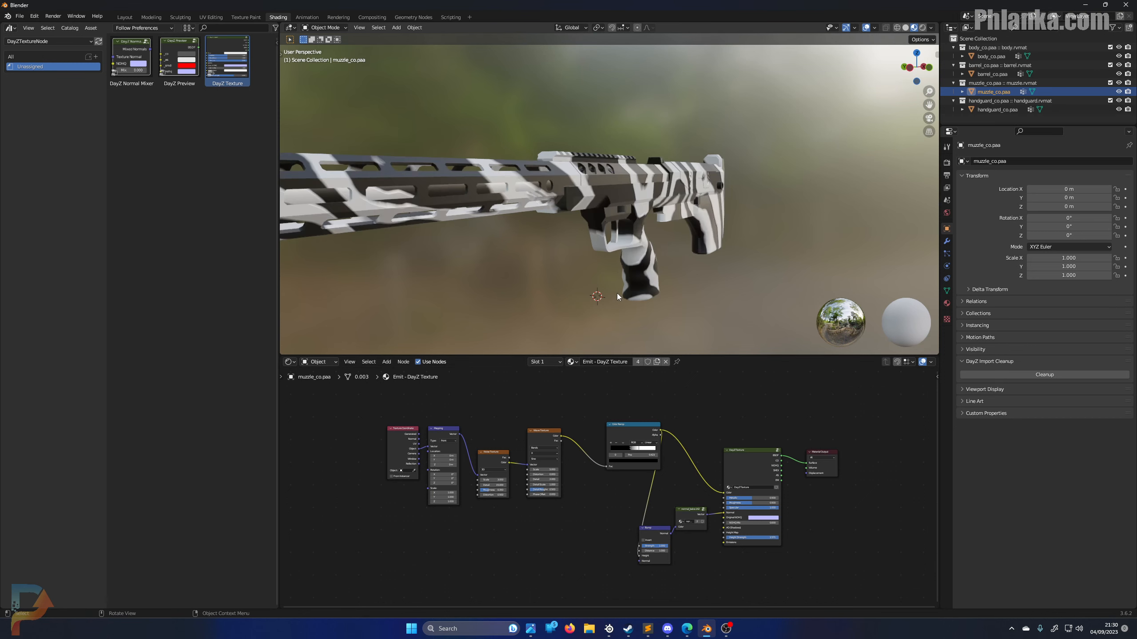
# Reduce the Bump node's strength and toggle its Invert option
pyautogui.moveTo(617, 294)
pyautogui.mouseDown(button='middle')
pyautogui.moveTo(637, 293)
pyautogui.moveTo(627, 284)
pyautogui.mouseUp(button='middle')
pyautogui.scroll(5, 627, 284)
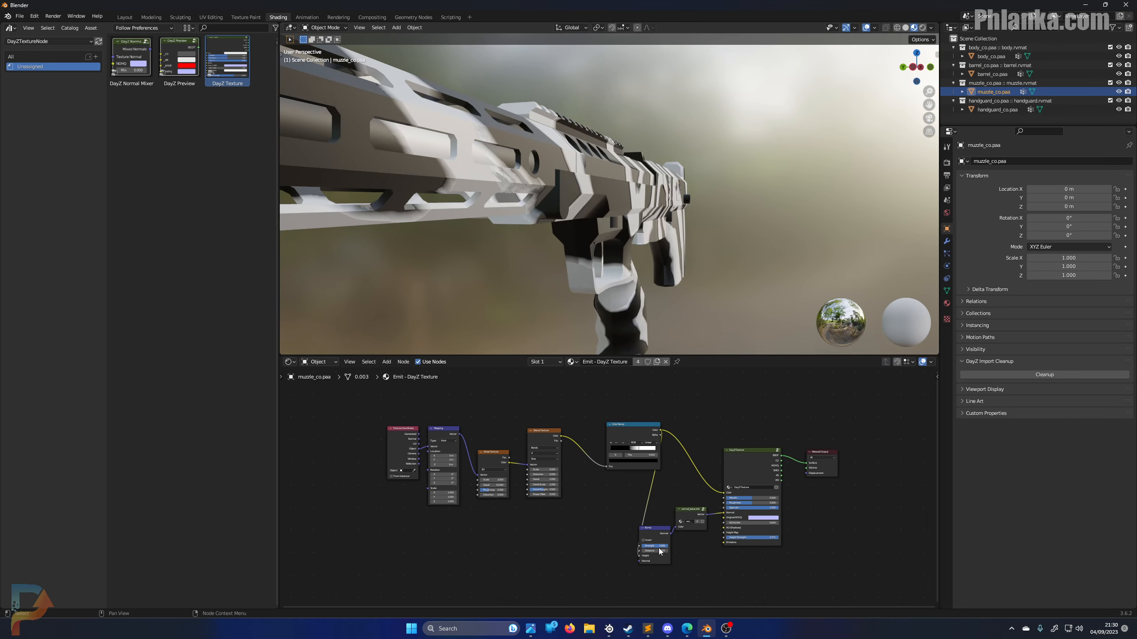
pyautogui.moveTo(659, 551)
pyautogui.mouseDown()
pyautogui.moveTo(640, 551)
pyautogui.moveTo(659, 551)
pyautogui.mouseUp()
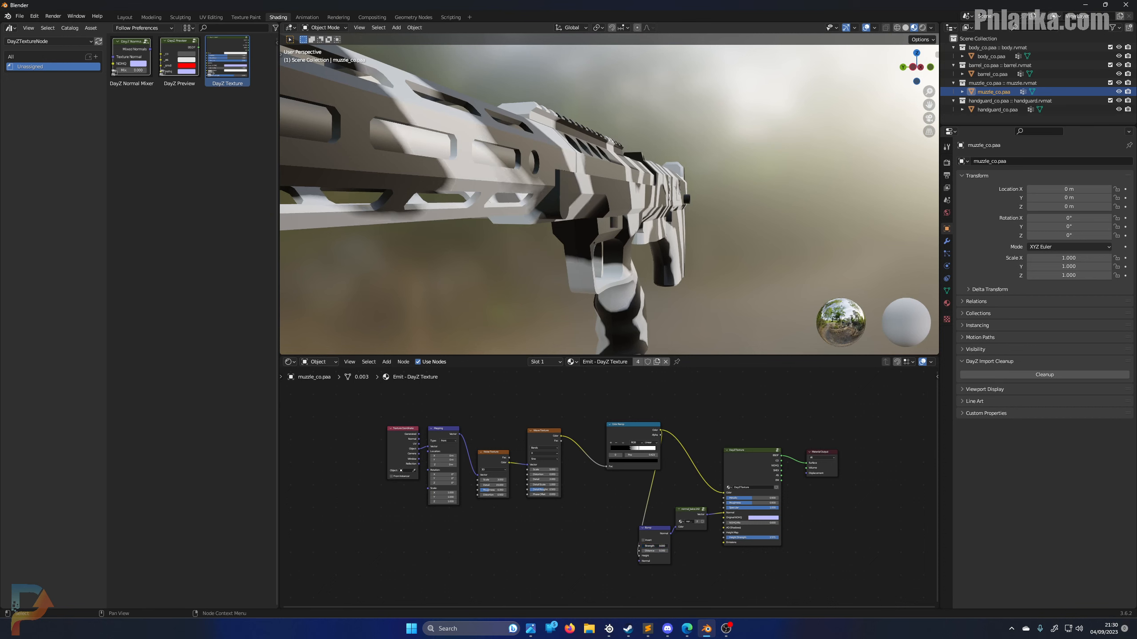
pyautogui.click(642, 541)
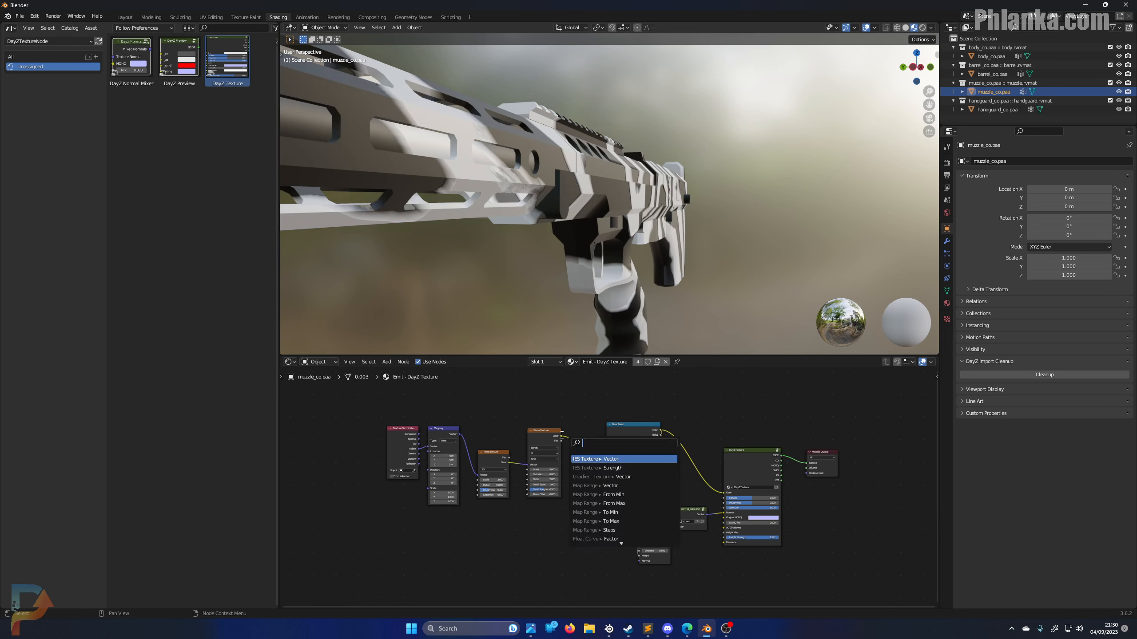
# Link the Wave Texture's Color output to the Bump node's Height input and check the rifle's surface
pyautogui.moveTo(562, 436); pyautogui.dragTo(640, 556)
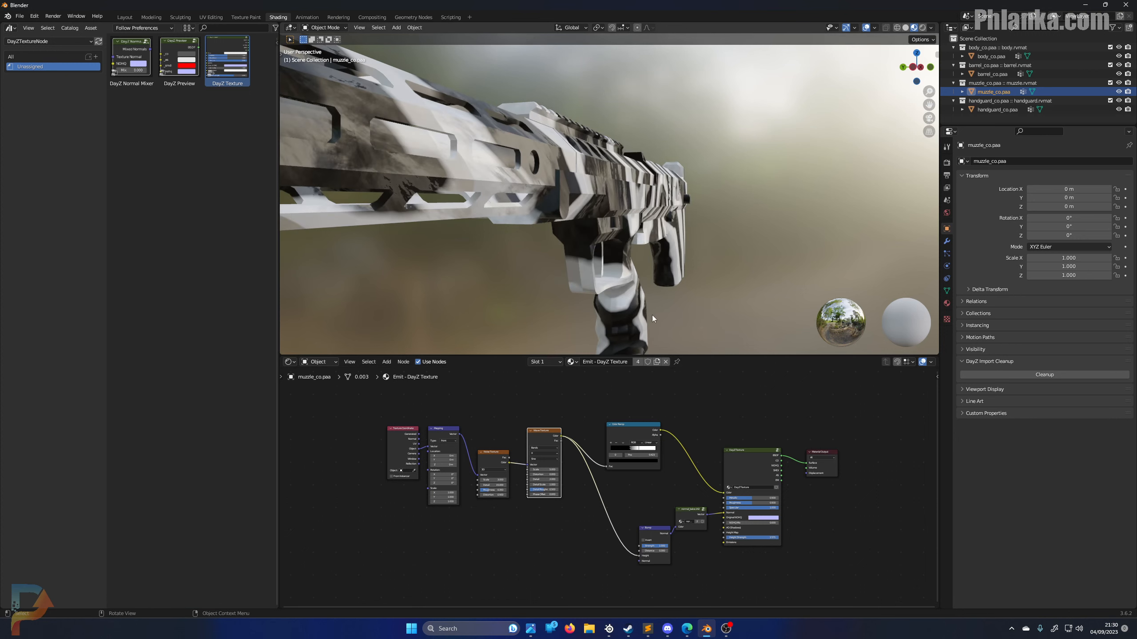
pyautogui.moveTo(652, 314); pyautogui.dragTo(636, 331, button='middle')
pyautogui.scroll(-1, 680, 418)
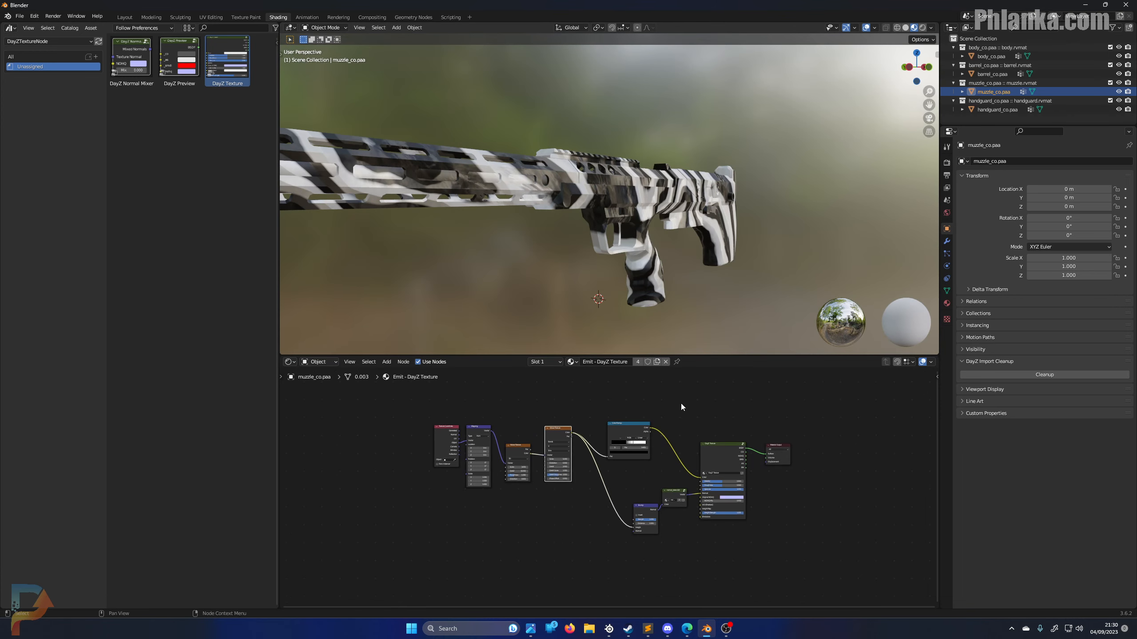
# Separate the texture node chain vertically from the DayZ Texture and Material Output, and realign the Mapping and Texture Coordinate nodes beside it
pyautogui.moveTo(573, 537); pyautogui.dragTo(630, 539, button='middle')
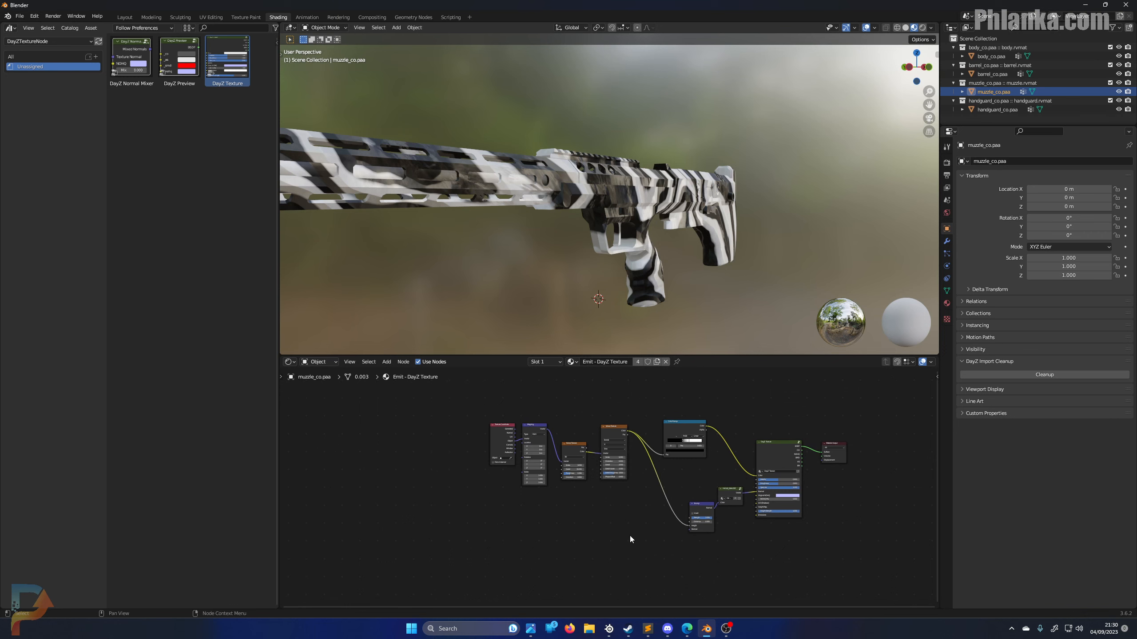
pyautogui.moveTo(752, 579); pyautogui.dragTo(519, 405)
pyautogui.moveTo(672, 428); pyautogui.dragTo(673, 386)
pyautogui.click(577, 520)
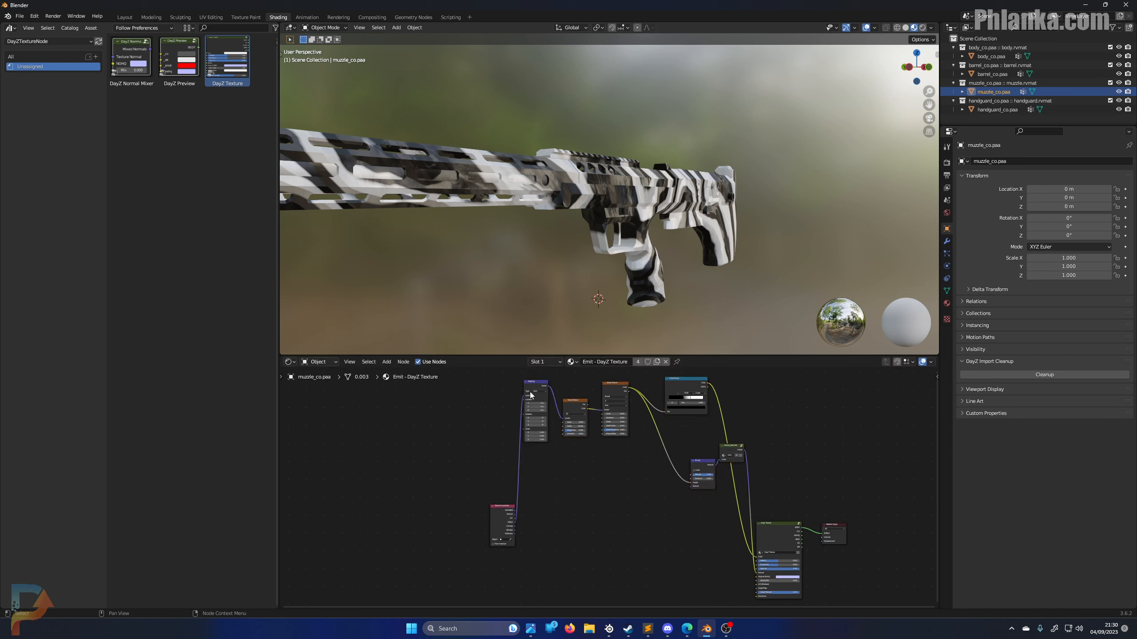
pyautogui.moveTo(529, 392); pyautogui.dragTo(539, 436)
pyautogui.moveTo(505, 505); pyautogui.dragTo(498, 445)
pyautogui.moveTo(656, 482); pyautogui.dragTo(563, 532, button='middle')
# Add a second Color Ramp fed by the first ramp's Color output and preview it on the rifle
pyautogui.keyDown('ctrl'); pyautogui.keyDown('shift'); pyautogui.click(593, 441); pyautogui.keyUp('shift'); pyautogui.keyUp('ctrl')
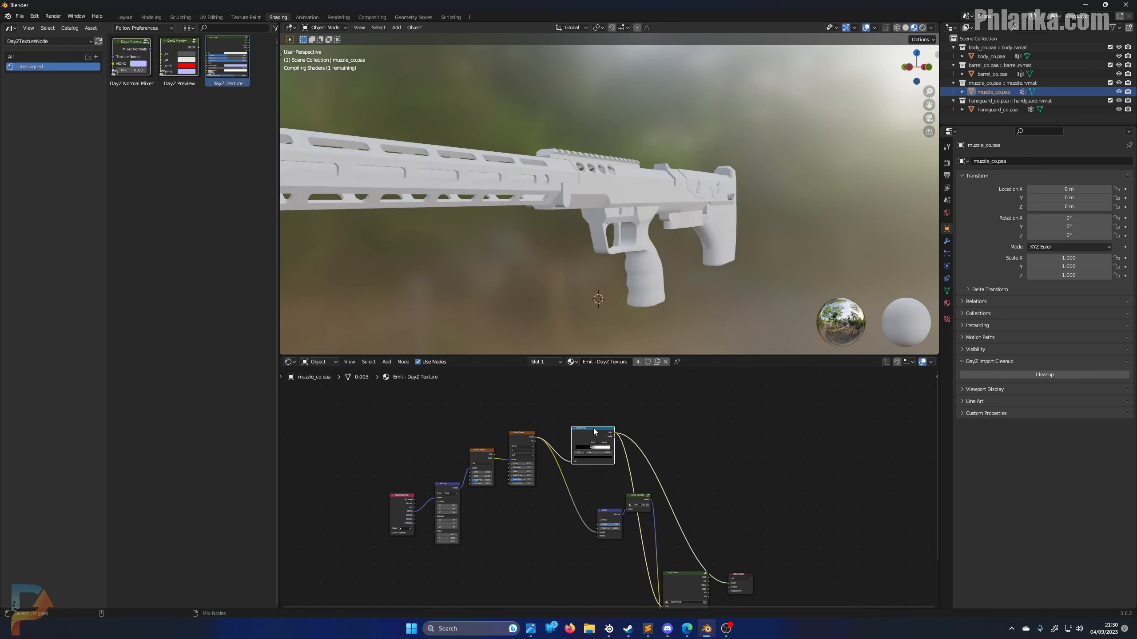
pyautogui.hotkey('shift', 'a')
pyautogui.click(657, 426)
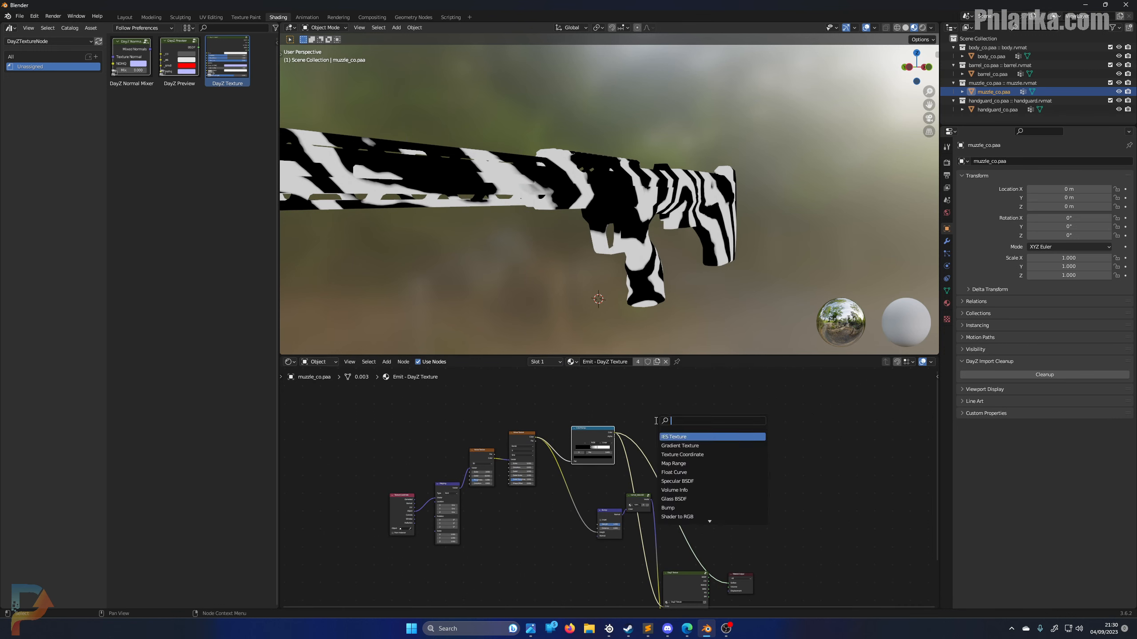
pyautogui.write('ramp')
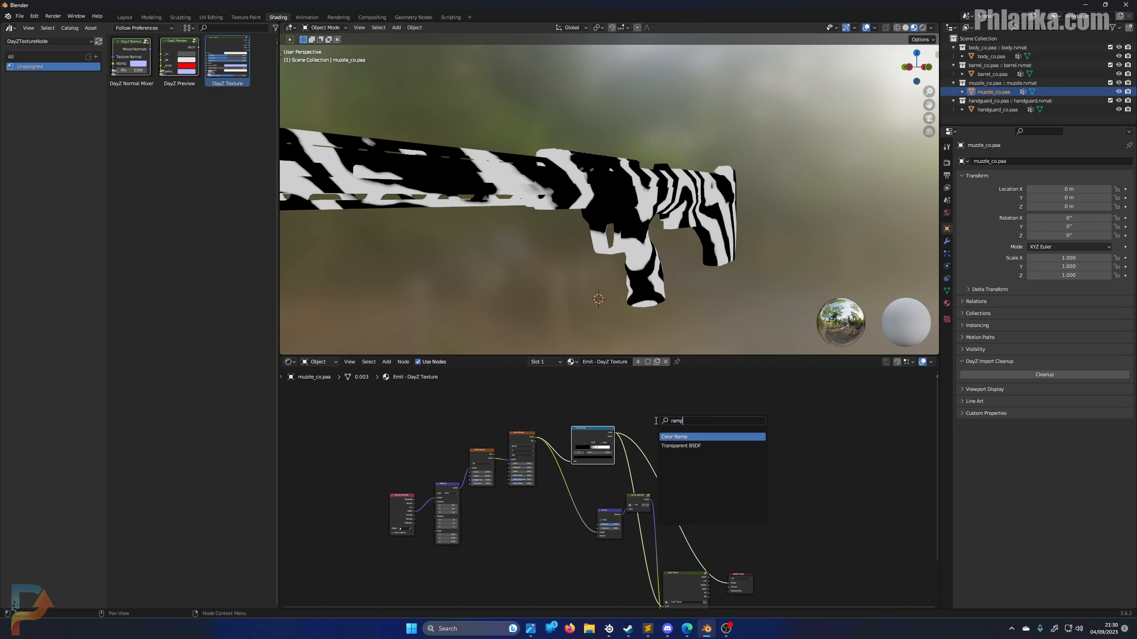
pyautogui.press('Return')
pyautogui.click(654, 420)
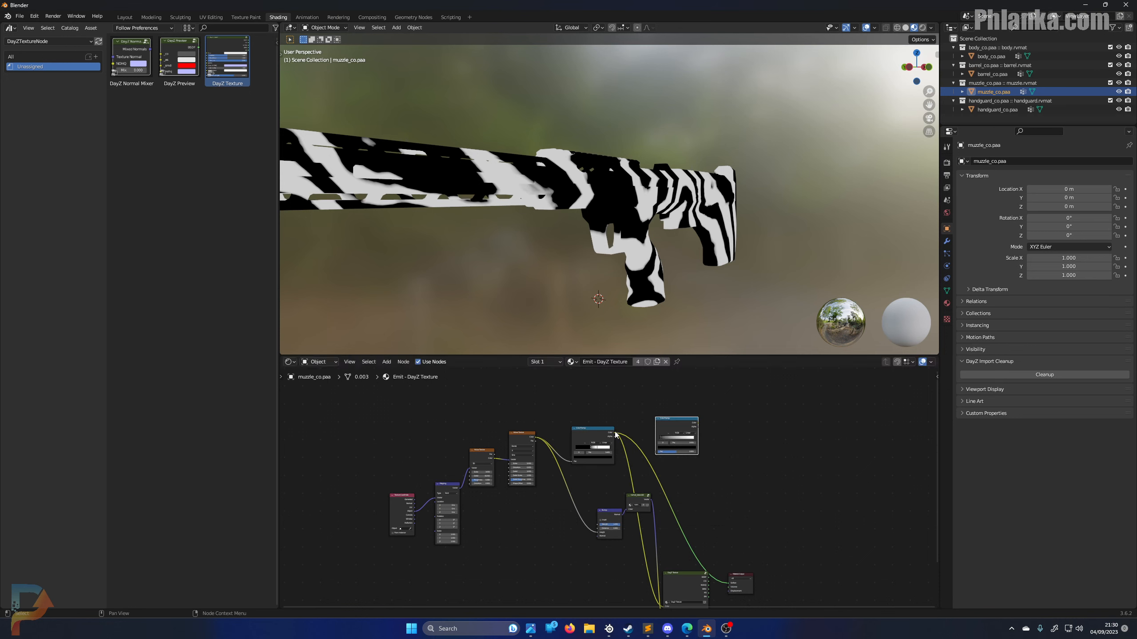
pyautogui.moveTo(615, 433); pyautogui.dragTo(677, 439)
pyautogui.keyDown('ctrl'); pyautogui.keyDown('shift'); pyautogui.click(675, 430); pyautogui.keyUp('shift'); pyautogui.keyUp('ctrl')
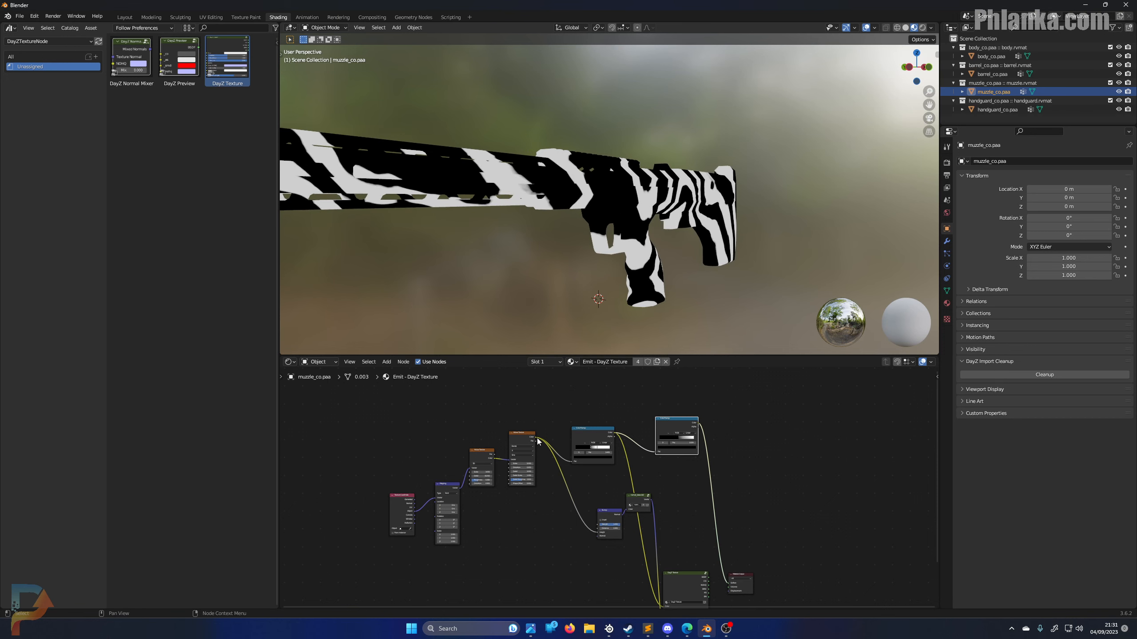
# Feed the second Color Ramp from the Wave Texture and adjust its stops to leave thin white stripes on black
pyautogui.moveTo(538, 441); pyautogui.dragTo(693, 439)
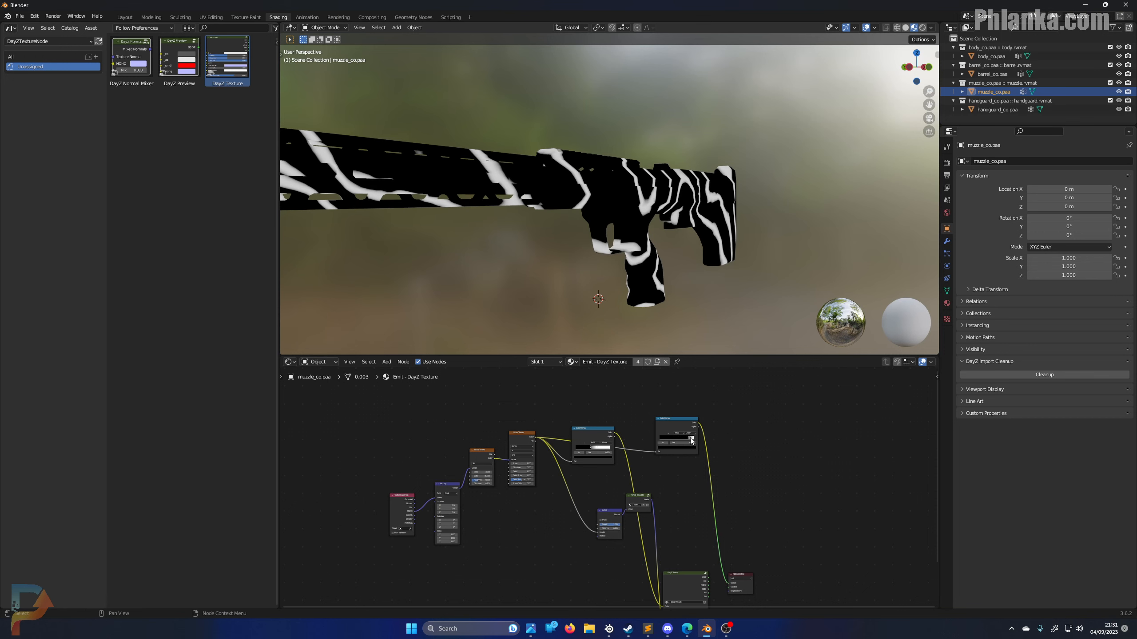
pyautogui.moveTo(689, 439); pyautogui.dragTo(693, 440)
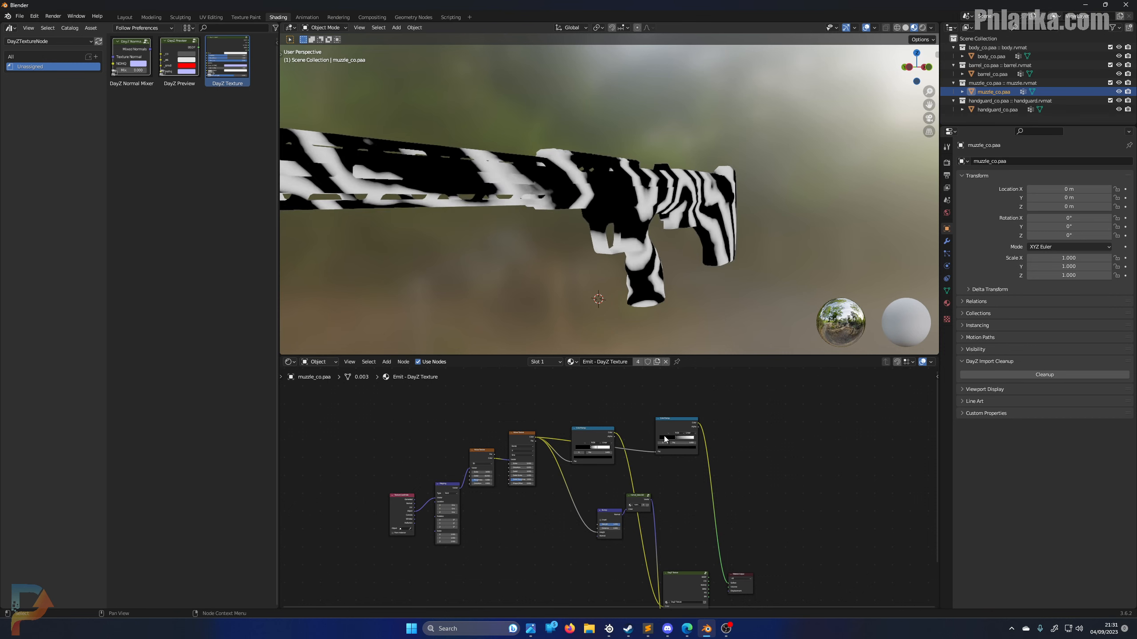
pyautogui.moveTo(664, 435); pyautogui.dragTo(679, 435)
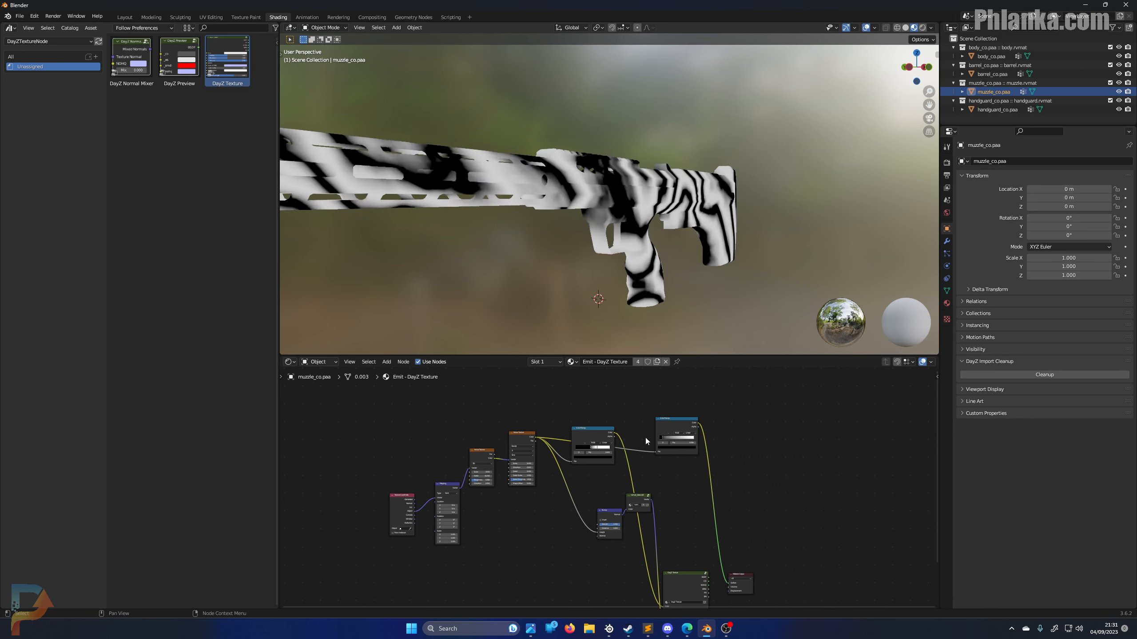
pyautogui.moveTo(655, 436)
pyautogui.mouseDown()
pyautogui.moveTo(636, 438)
pyautogui.moveTo(671, 439)
pyautogui.mouseUp()
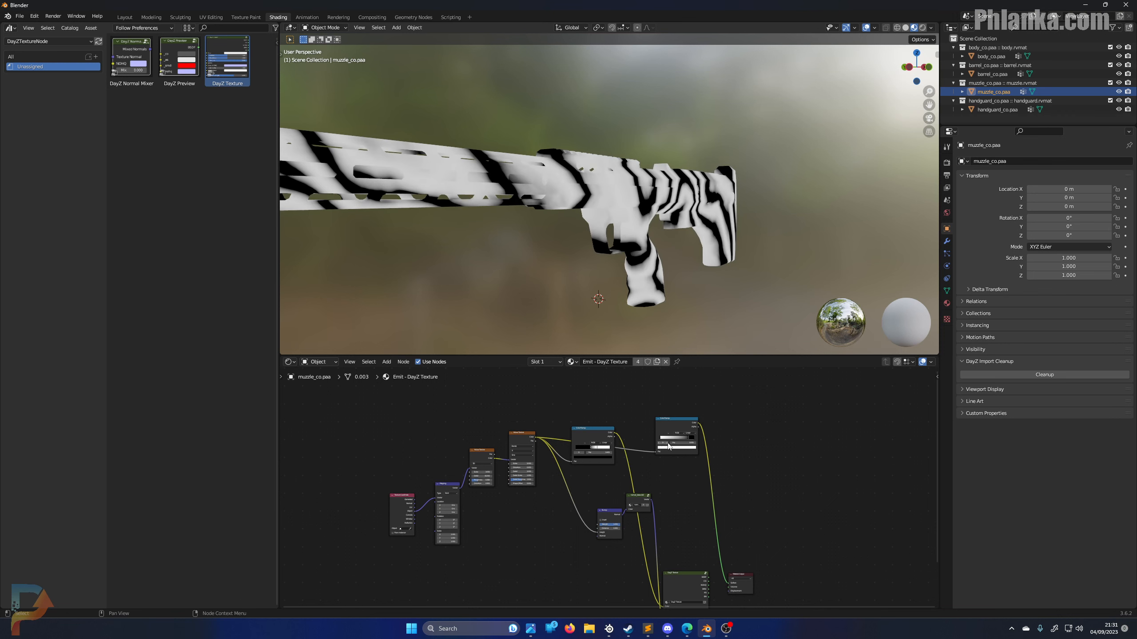
pyautogui.moveTo(701, 441); pyautogui.dragTo(739, 439)
pyautogui.click(679, 424)
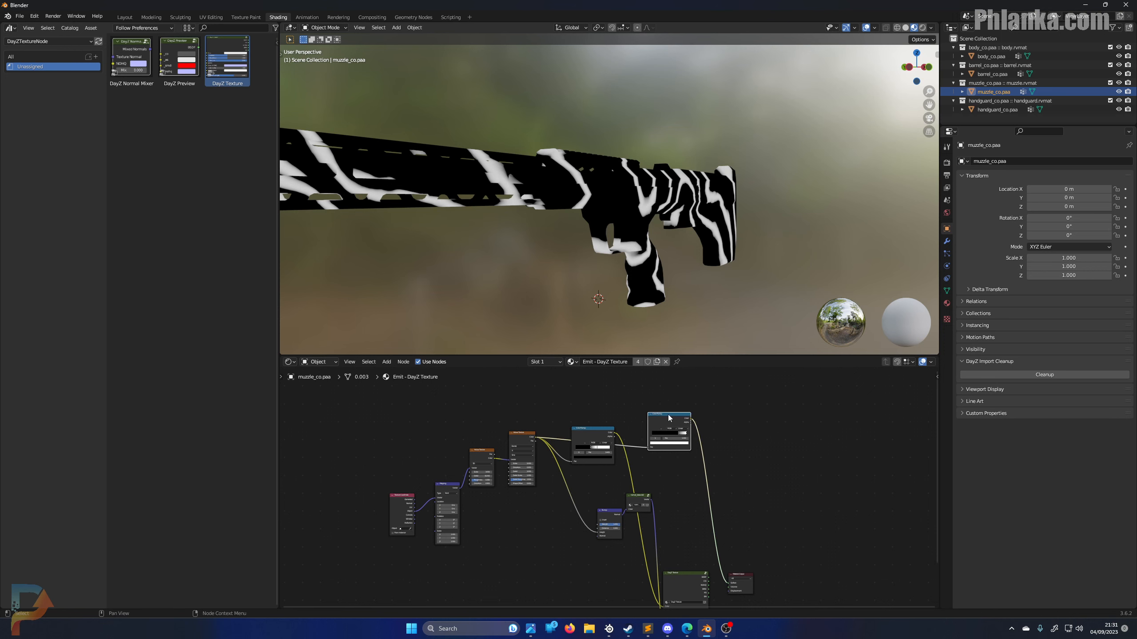
# Add a Mix node in Color mode beside the second Color Ramp
pyautogui.scroll(-2, 685, 448)
pyautogui.hotkey('shift', 'a')
pyautogui.click(697, 460)
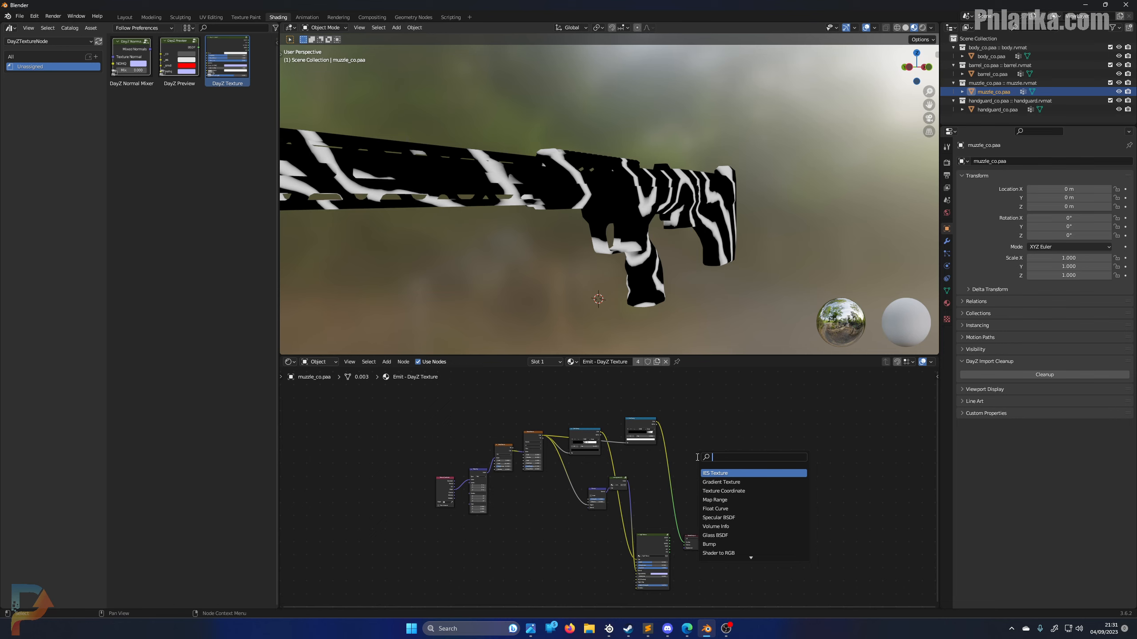
pyautogui.write('x')
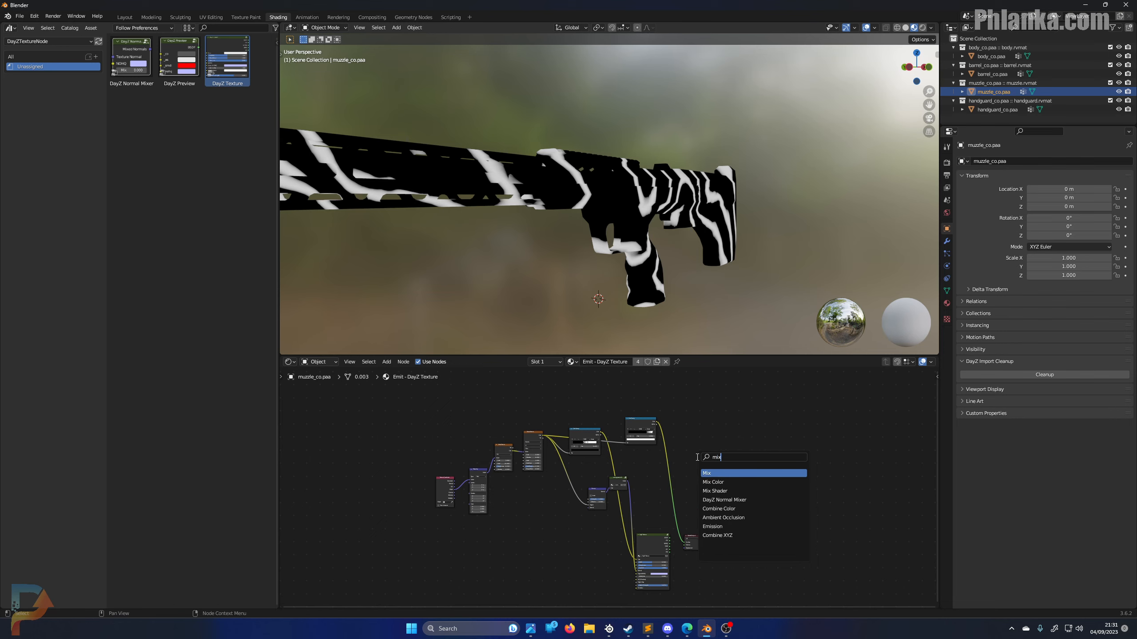
pyautogui.press('Return')
pyautogui.scroll(4, 698, 484)
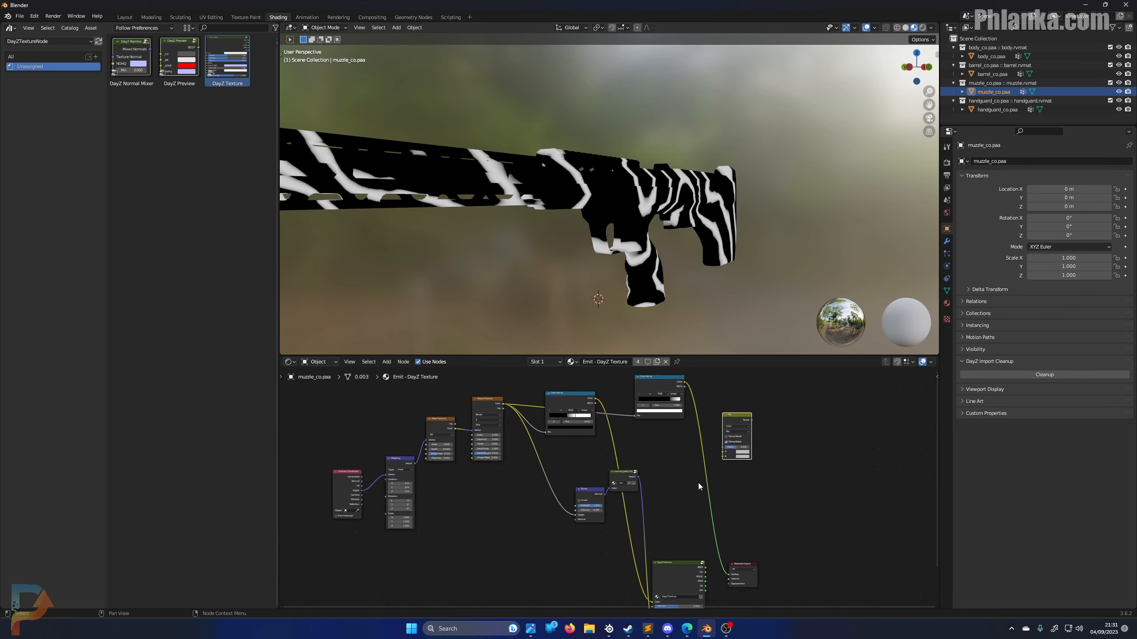
pyautogui.scroll(4, 683, 534)
pyautogui.moveTo(702, 523); pyautogui.dragTo(656, 585, button='middle')
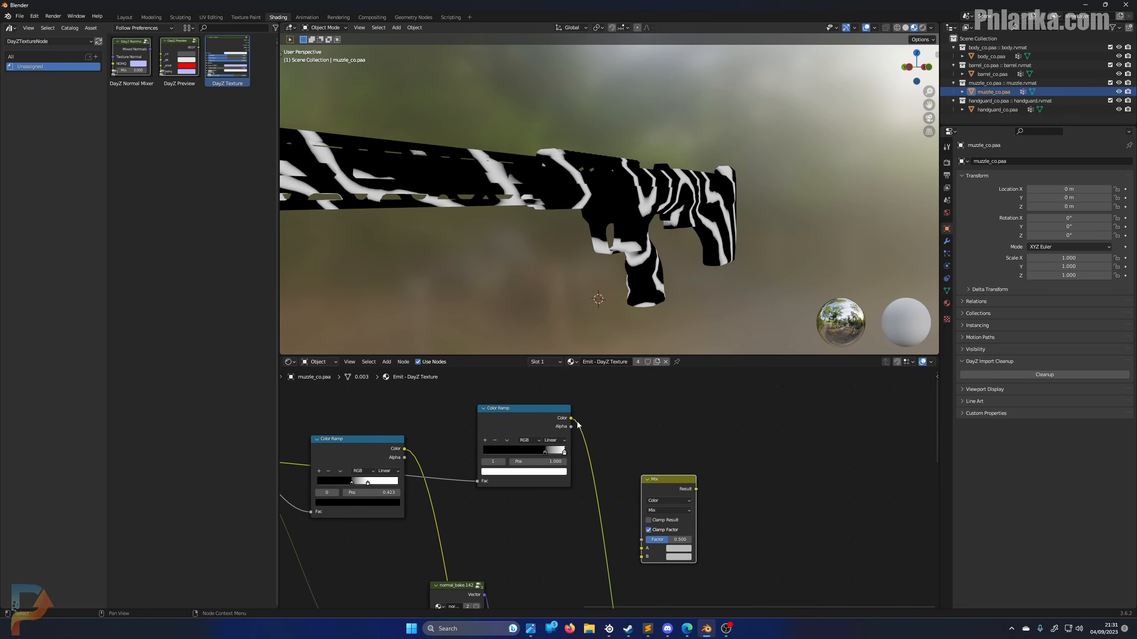
# Preview the Mix node beside the second Color Ramp, darken its B color, and drive its Factor from the ramp's Color output
pyautogui.moveTo(571, 418); pyautogui.dragTo(757, 513)
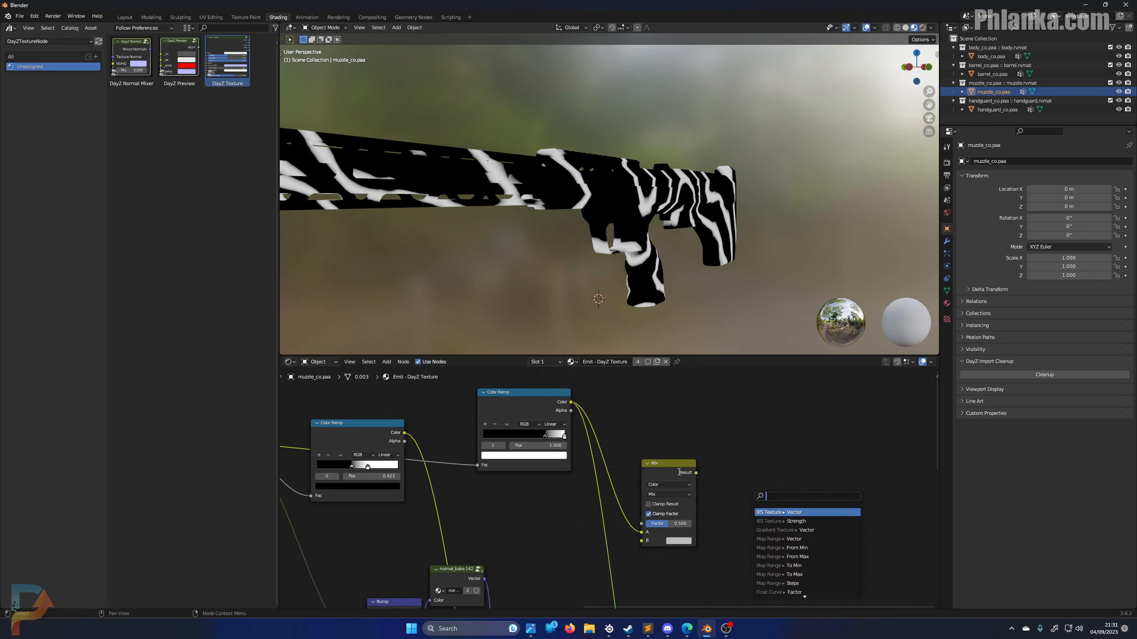
pyautogui.keyDown('ctrl'); pyautogui.keyDown('shift'); pyautogui.click(676, 466); pyautogui.keyUp('shift'); pyautogui.keyUp('ctrl')
pyautogui.moveTo(671, 473); pyautogui.dragTo(631, 466)
pyautogui.click(638, 534)
pyautogui.click(692, 457)
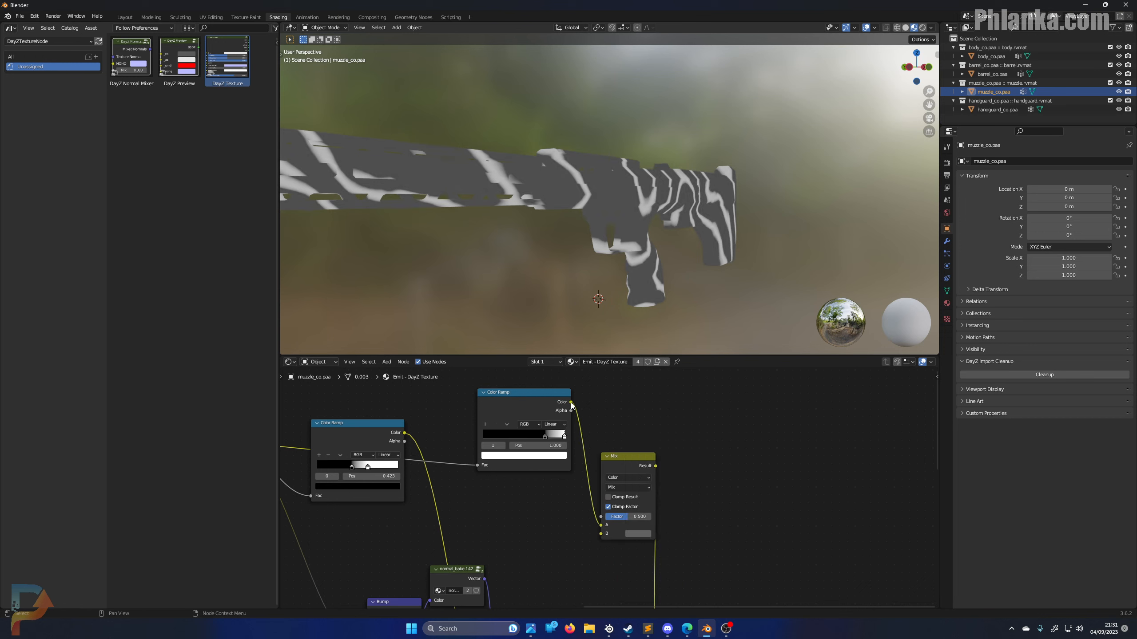
pyautogui.moveTo(572, 402); pyautogui.dragTo(572, 521)
# Set the Mix node's A color to black and its B color to a dark green
pyautogui.click(641, 525)
pyautogui.moveTo(693, 439); pyautogui.dragTo(693, 461)
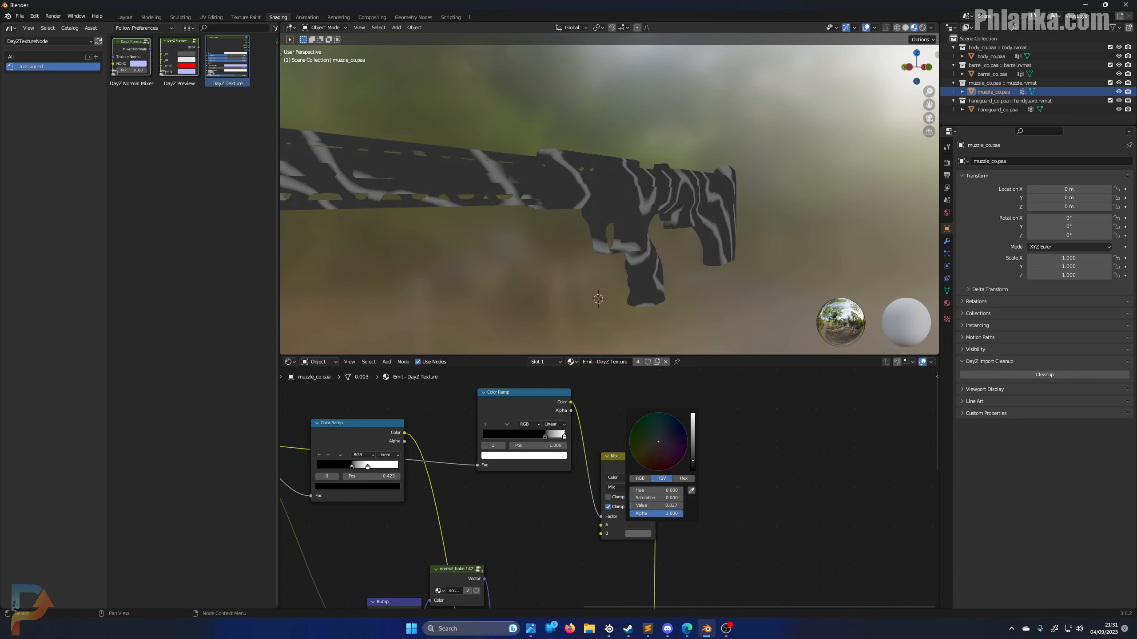
pyautogui.click(641, 531)
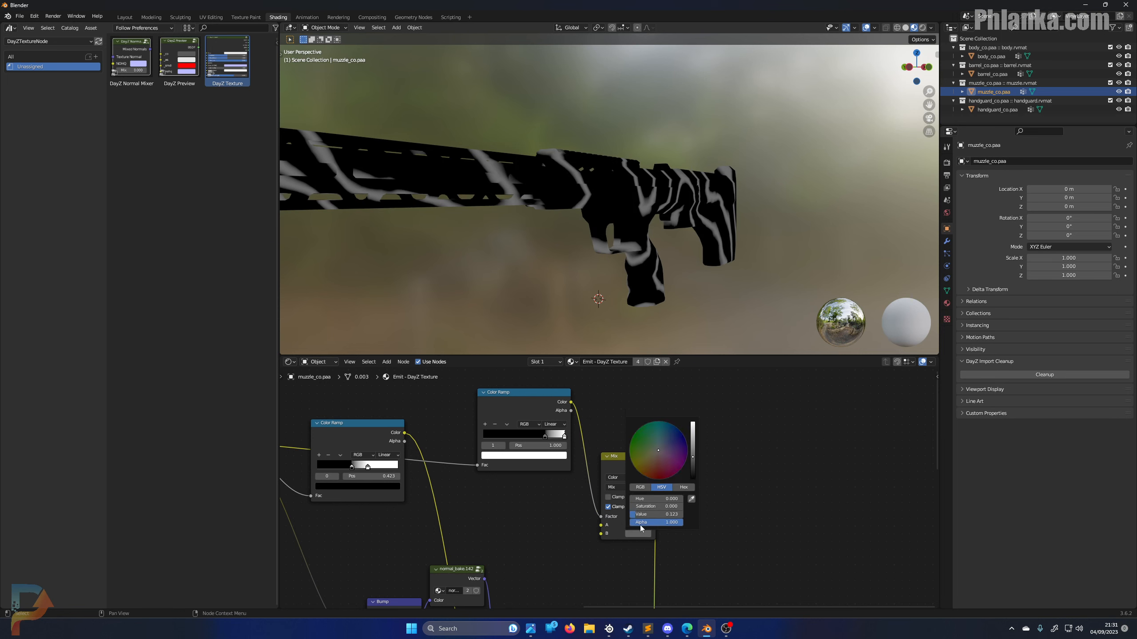
pyautogui.click(677, 453)
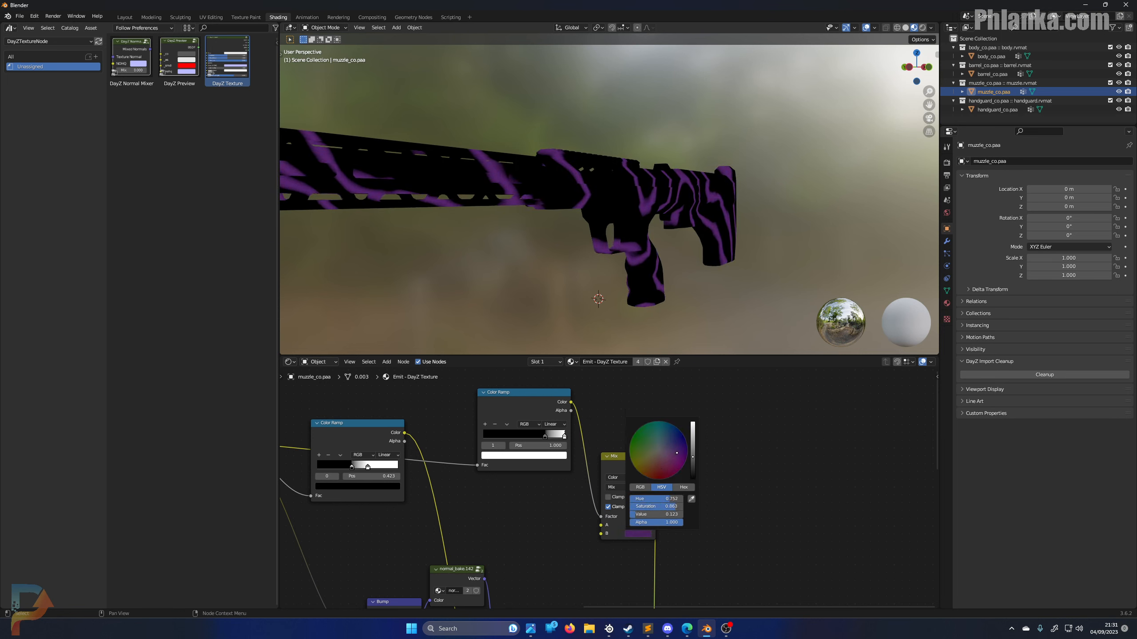
pyautogui.moveTo(677, 452); pyautogui.dragTo(654, 447)
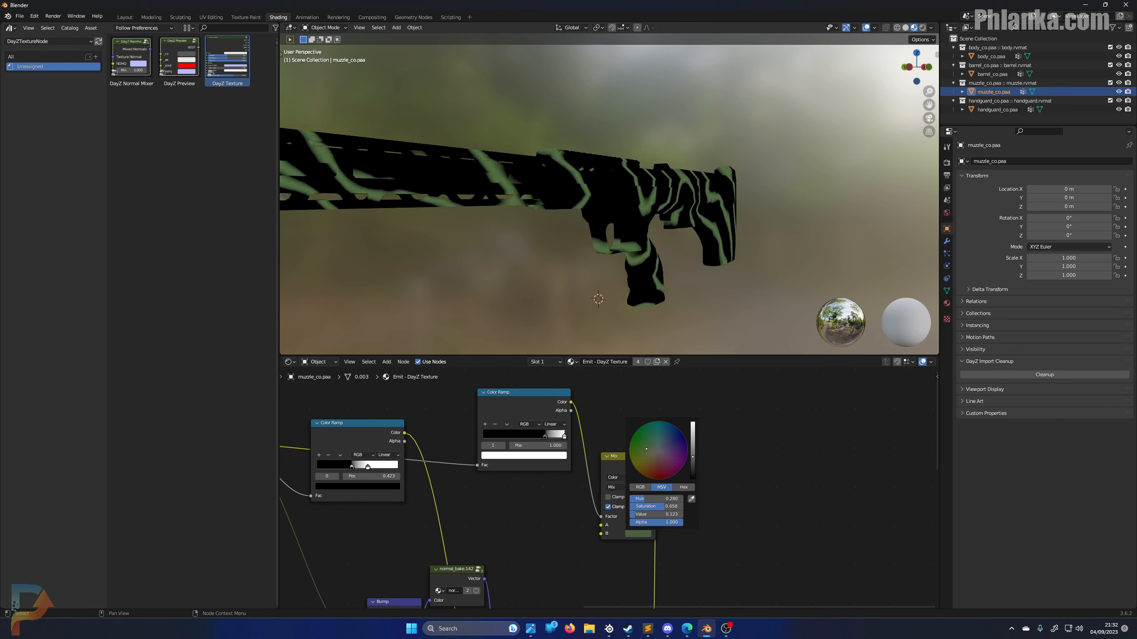
# Move the DayZ Texture node up beside the Mix node
pyautogui.scroll(-4, 678, 532)
pyautogui.moveTo(660, 542); pyautogui.dragTo(675, 447, button='middle')
pyautogui.moveTo(646, 392); pyautogui.dragTo(555, 560)
pyautogui.scroll(-2, 604, 544)
pyautogui.moveTo(606, 544); pyautogui.dragTo(672, 431)
pyautogui.scroll(4, 608, 484)
pyautogui.moveTo(605, 451); pyautogui.dragTo(501, 595, button='middle')
pyautogui.scroll(1, 538, 521)
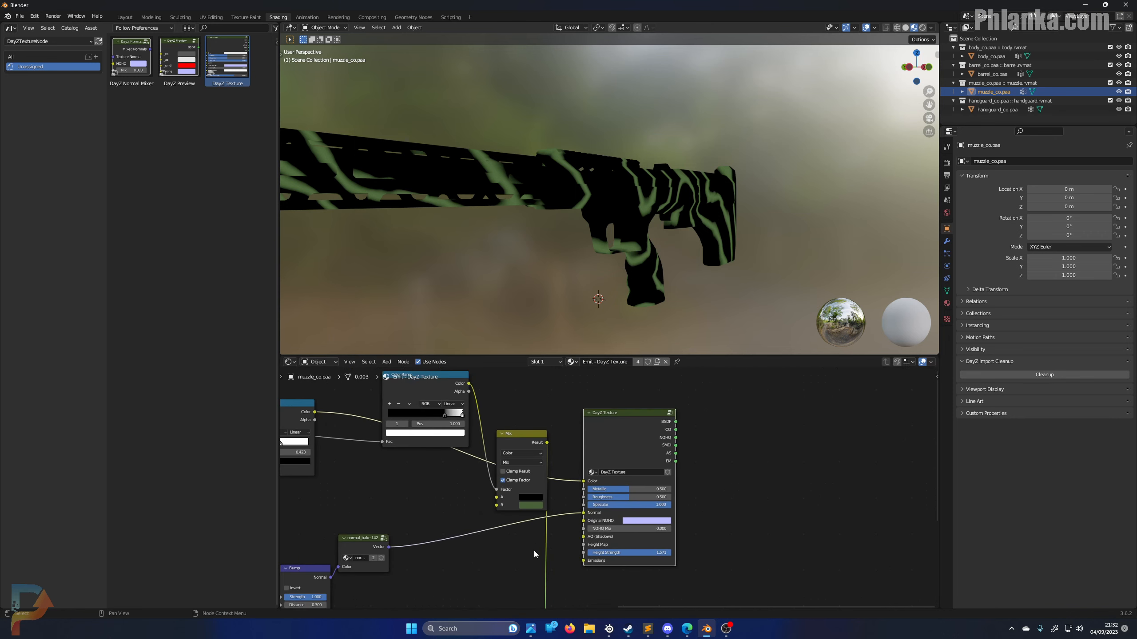
# Brighten the Mix node's B color to a light green
pyautogui.moveTo(537, 521); pyautogui.dragTo(555, 477, button='middle')
pyautogui.click(551, 464)
pyautogui.moveTo(596, 393); pyautogui.dragTo(596, 361)
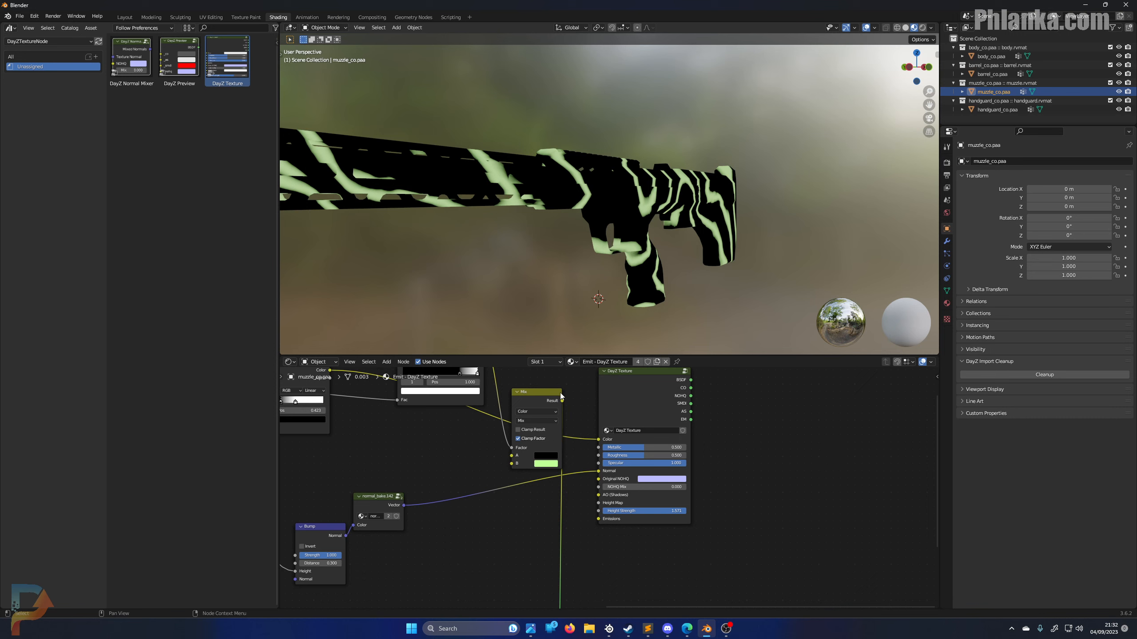
# Connect the Mix node's Result to the DayZ Texture's Emissions input and preview the DayZ Texture shader
pyautogui.moveTo(561, 399); pyautogui.dragTo(599, 520)
pyautogui.keyDown('ctrl'); pyautogui.keyDown('shift'); pyautogui.click(654, 369); pyautogui.keyUp('shift'); pyautogui.keyUp('ctrl')
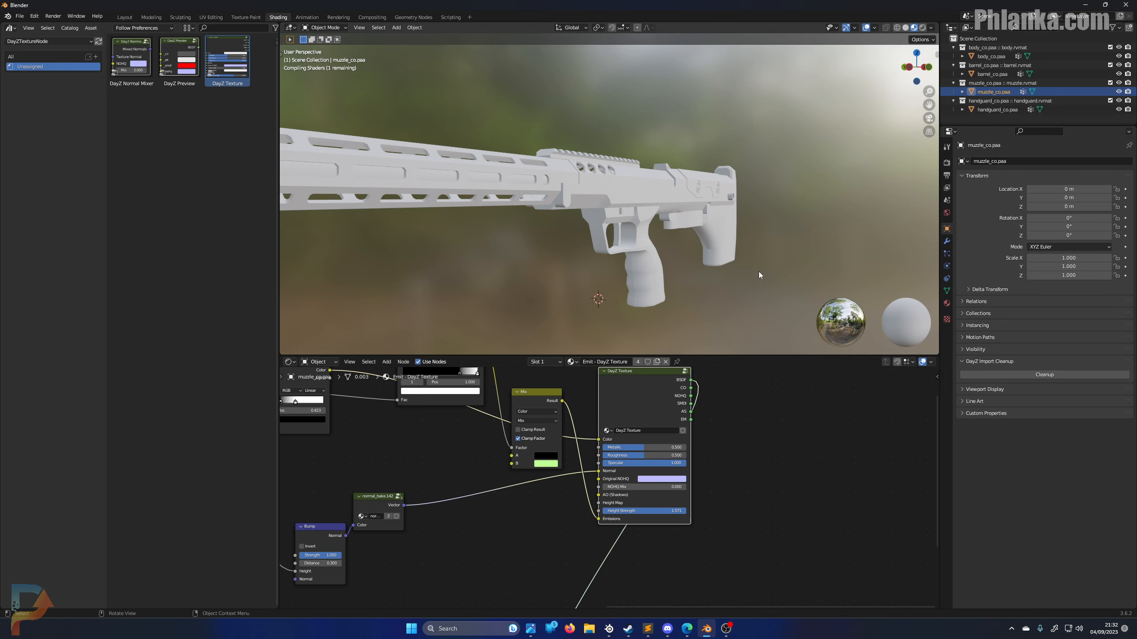
# Lower the viewport shading's environment lighting strength to 0.837
pyautogui.moveTo(755, 254)
pyautogui.mouseDown(button='middle')
pyautogui.moveTo(717, 261)
pyautogui.moveTo(650, 240)
pyautogui.moveTo(643, 257)
pyautogui.moveTo(742, 262)
pyautogui.moveTo(749, 274)
pyautogui.moveTo(734, 260)
pyautogui.mouseUp(button='middle')
pyautogui.click(930, 28)
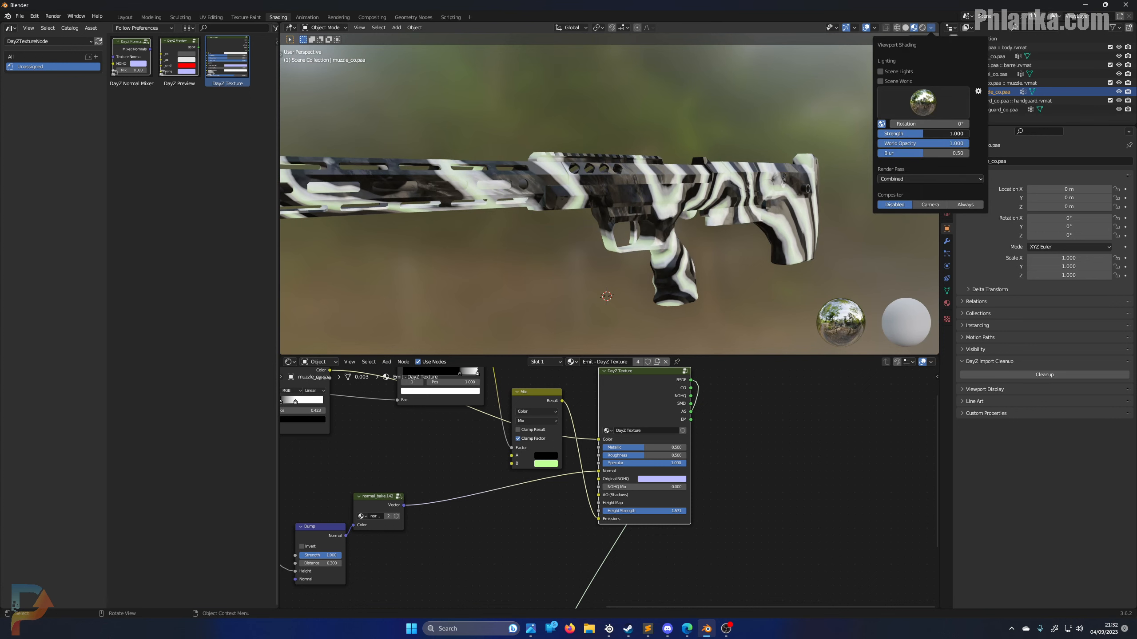
pyautogui.moveTo(917, 134)
pyautogui.mouseDown()
pyautogui.moveTo(878, 134)
pyautogui.moveTo(915, 134)
pyautogui.mouseUp()
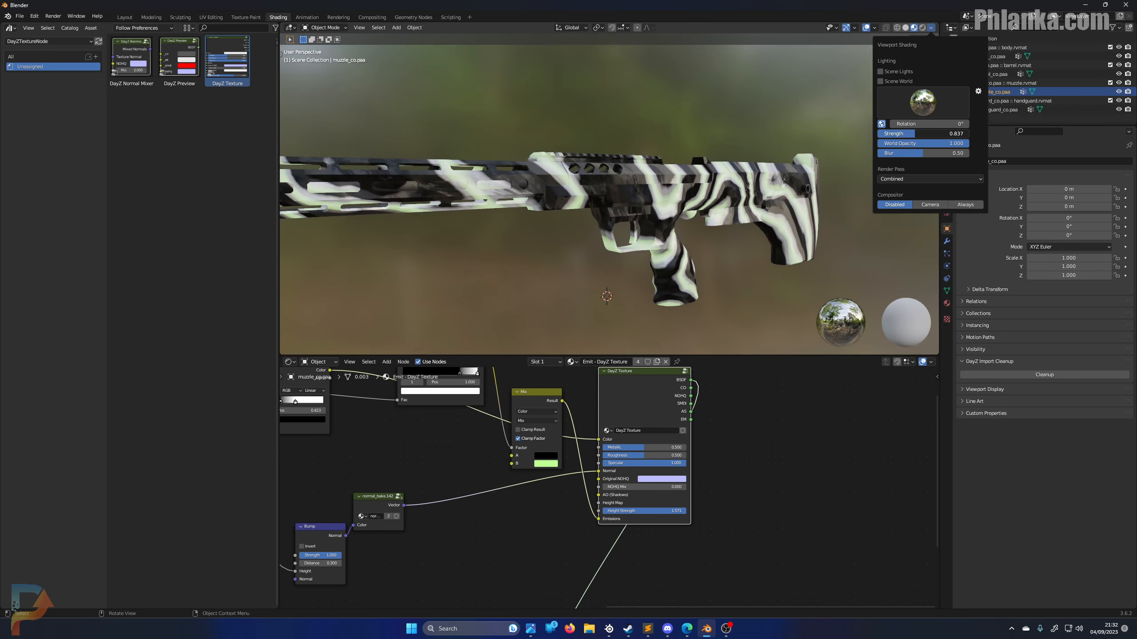
# Move the Mix node up beside the second Color Ramp and shift the DayZ Texture node away from it for space
pyautogui.scroll(-3, 738, 478)
pyautogui.scroll(-1, 681, 491)
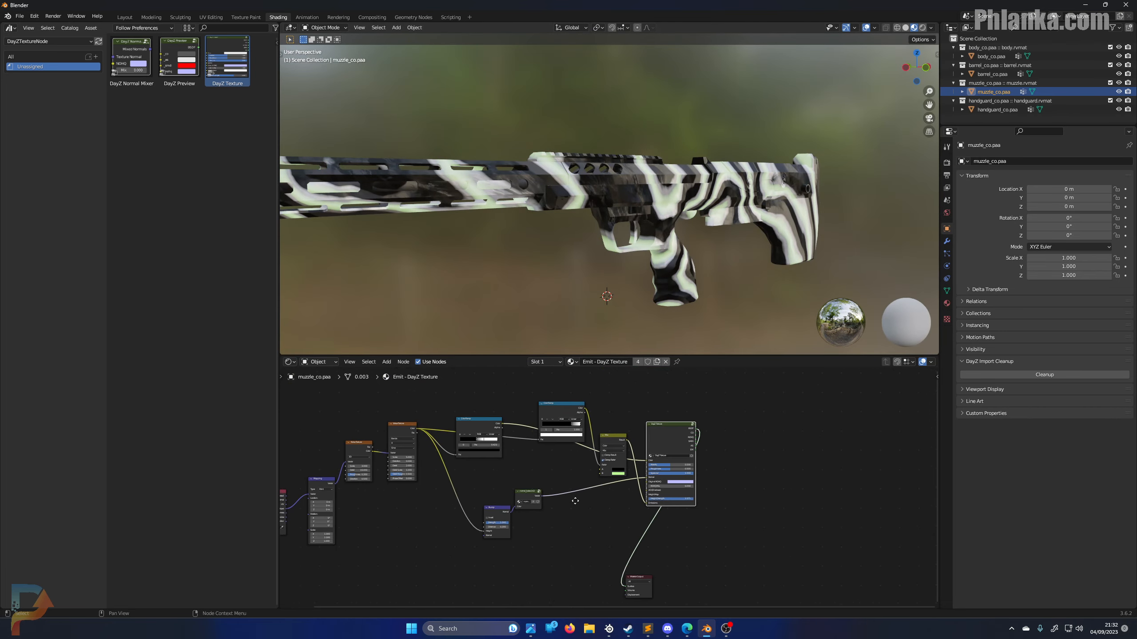
pyautogui.moveTo(569, 495); pyautogui.dragTo(582, 512, button='middle')
pyautogui.click(616, 539)
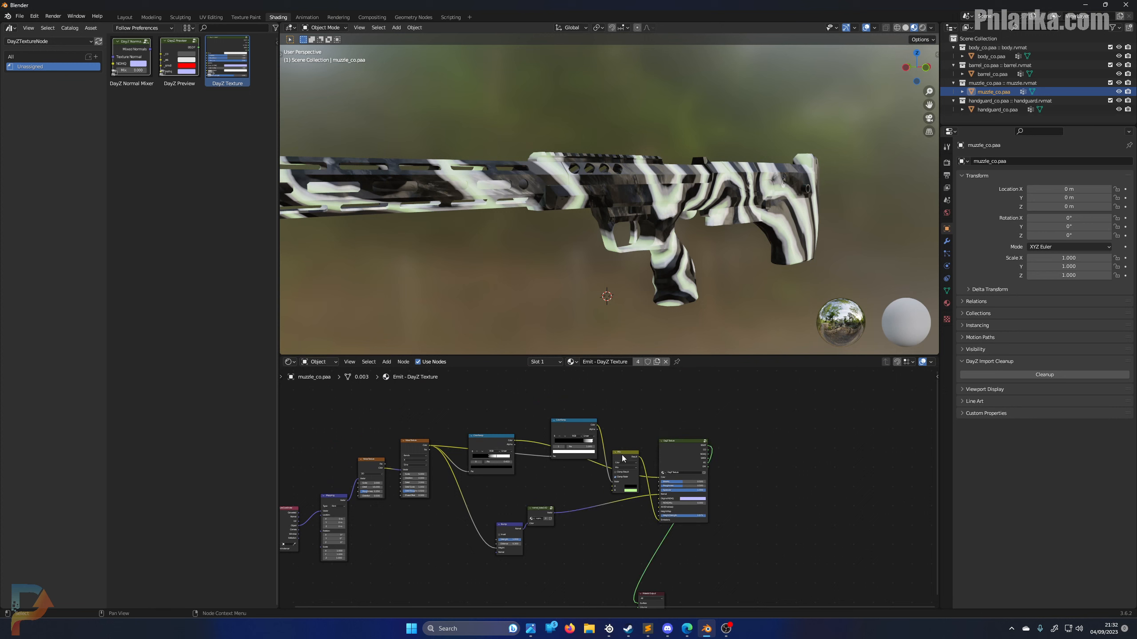
pyautogui.moveTo(622, 458); pyautogui.dragTo(625, 418)
pyautogui.scroll(-1, 612, 441)
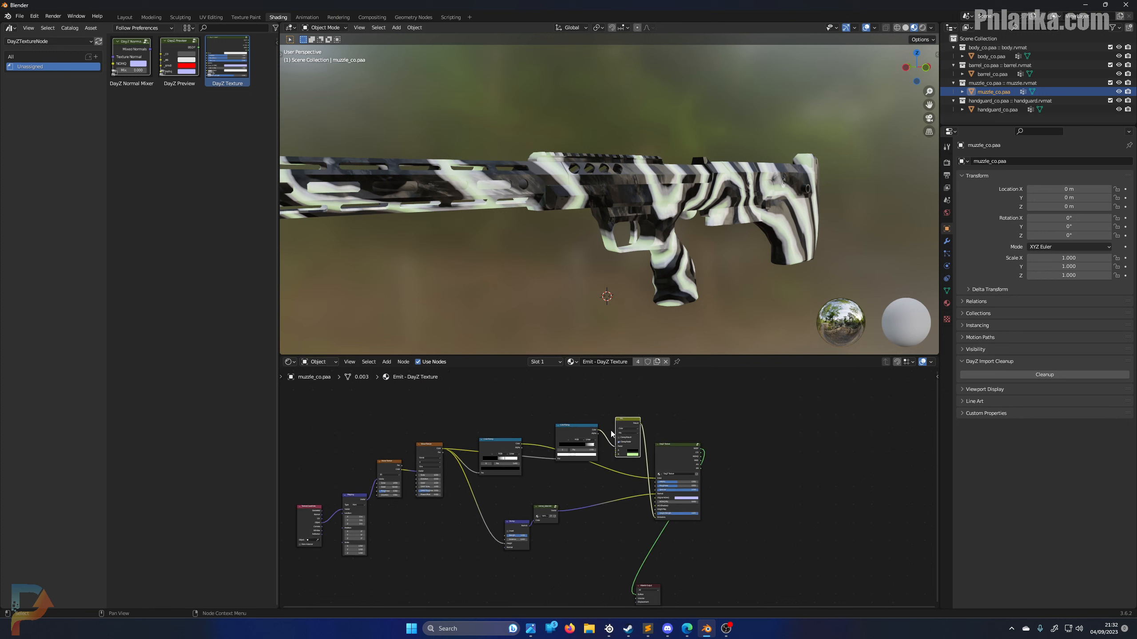
pyautogui.moveTo(666, 448); pyautogui.dragTo(715, 465)
pyautogui.scroll(4, 551, 494)
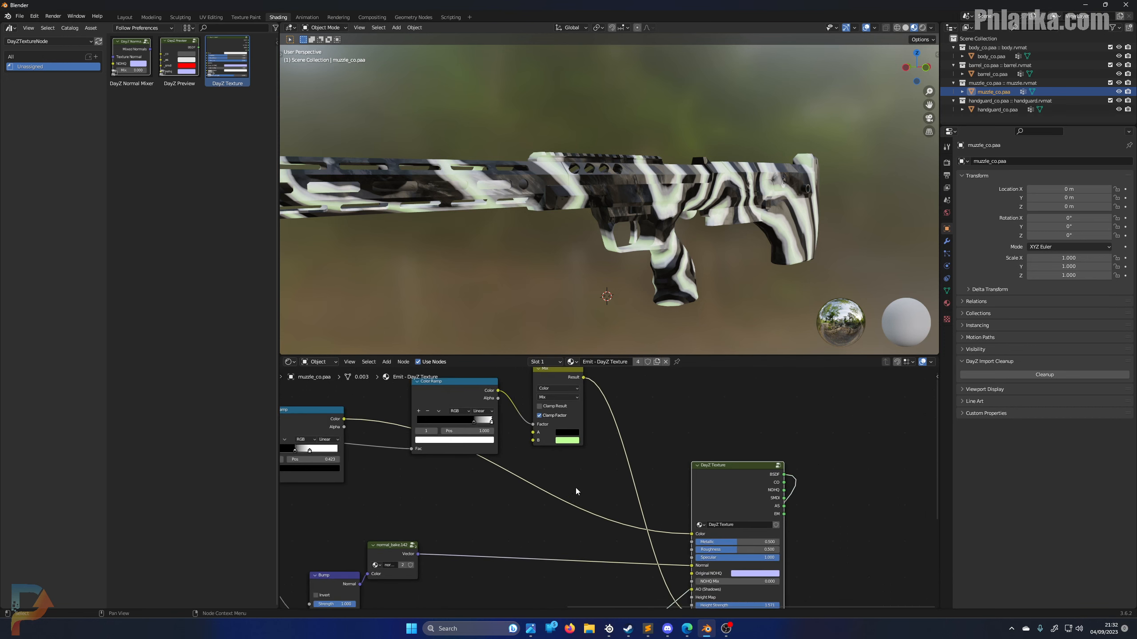
pyautogui.moveTo(575, 488); pyautogui.dragTo(556, 533, button='middle')
pyautogui.click(536, 413)
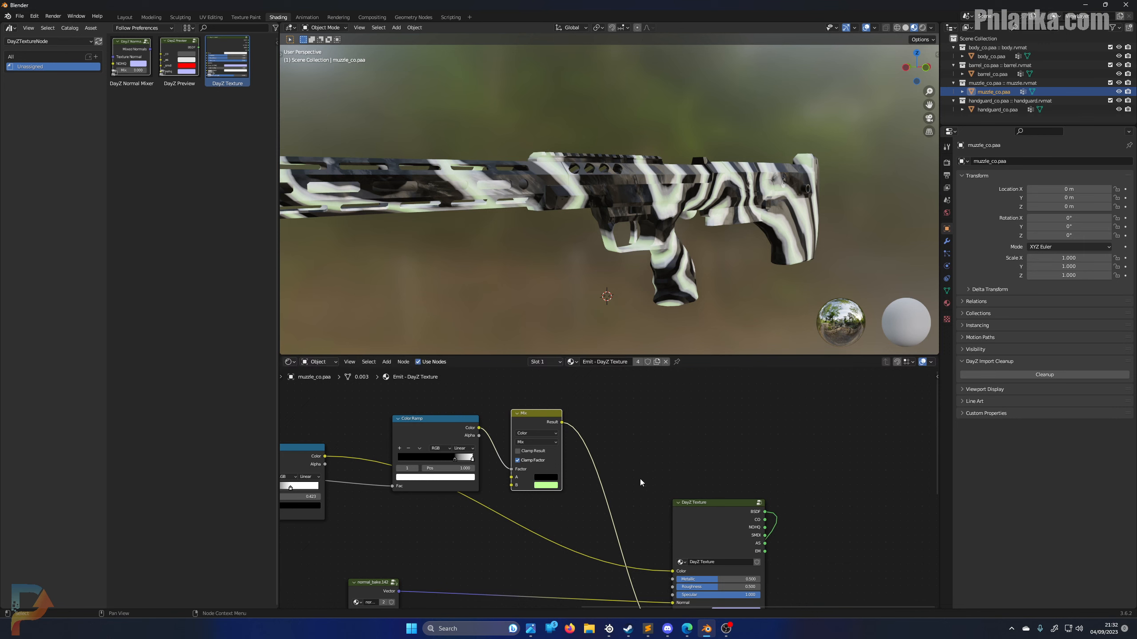
pyautogui.moveTo(639, 479); pyautogui.dragTo(652, 397, button='middle')
pyautogui.moveTo(450, 417); pyautogui.dragTo(676, 475, button='middle')
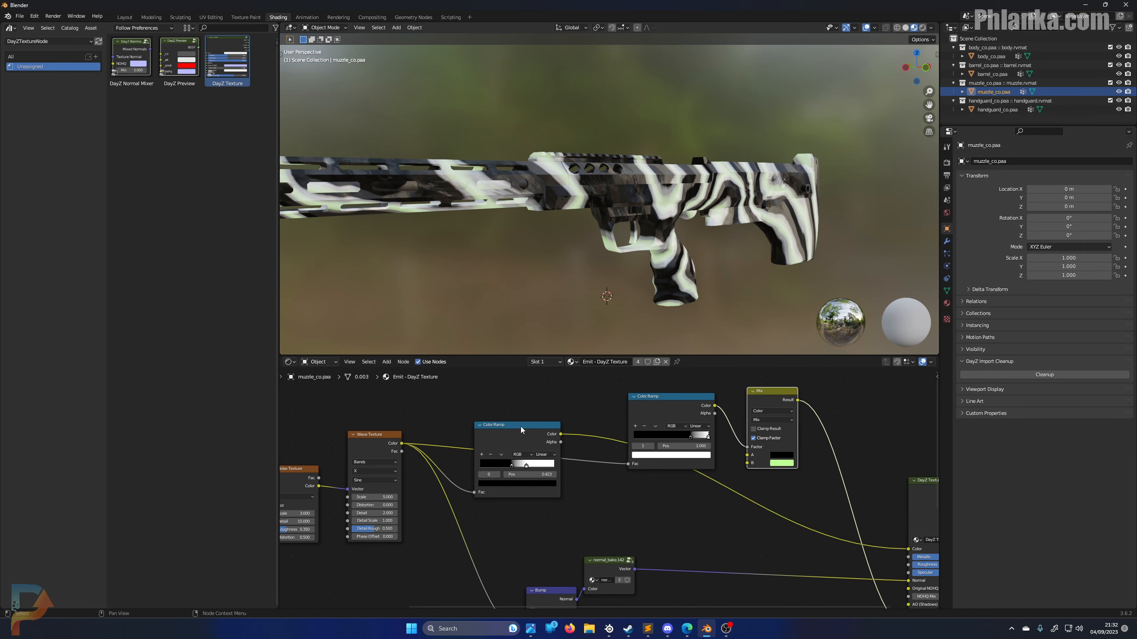
# Add a Mix Color node between the first Color Ramp and the DayZ Texture's Color input, with the ramp's Color driving its Factor
pyautogui.hotkey('shift', 'a')
pyautogui.click(570, 394)
pyautogui.write('mix')
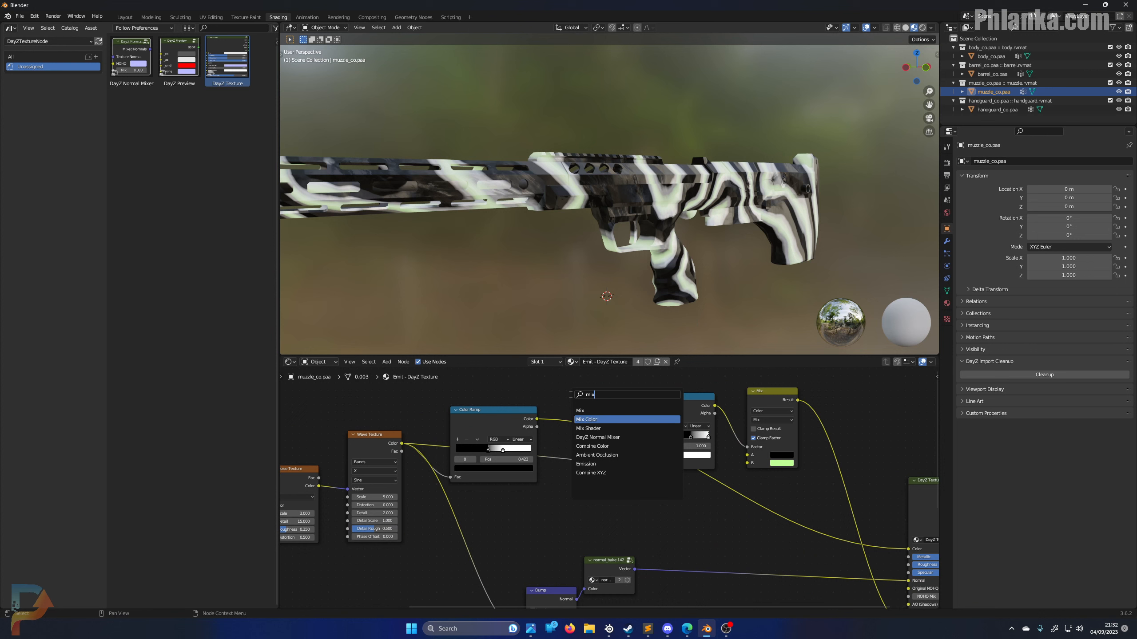
pyautogui.press('Return')
pyautogui.click(650, 485)
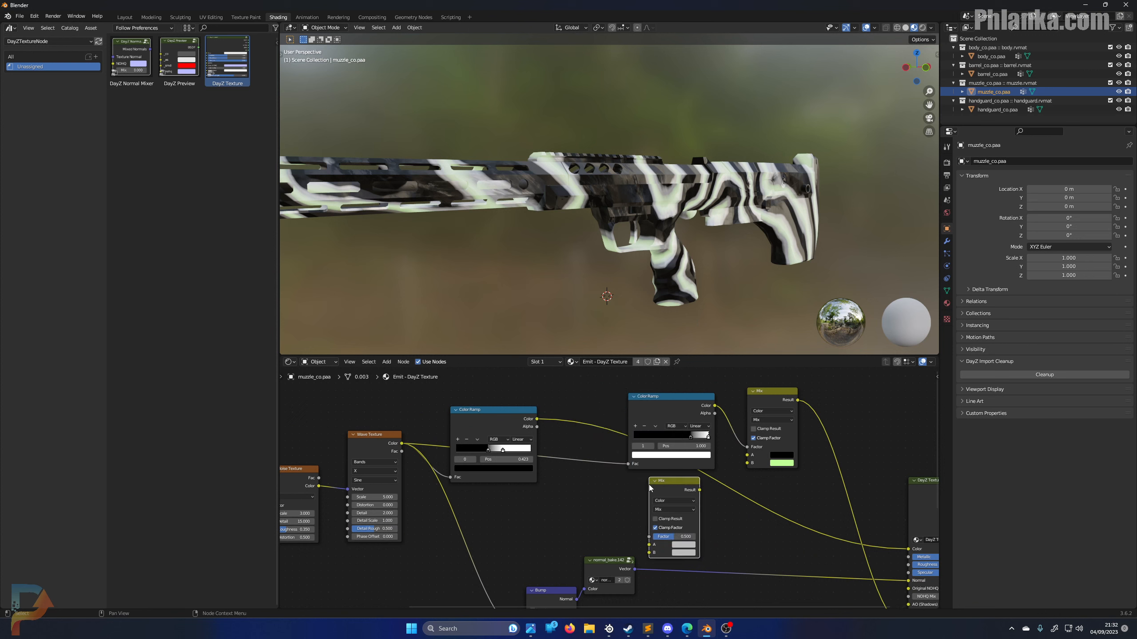
pyautogui.moveTo(536, 419); pyautogui.dragTo(649, 537)
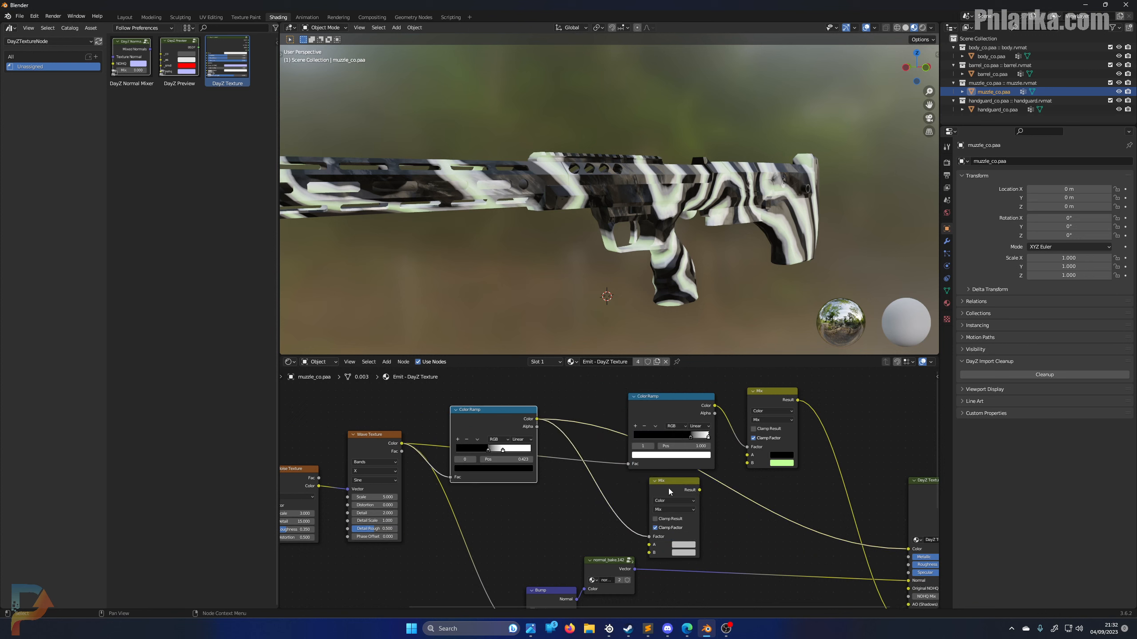
pyautogui.moveTo(667, 481); pyautogui.dragTo(909, 549)
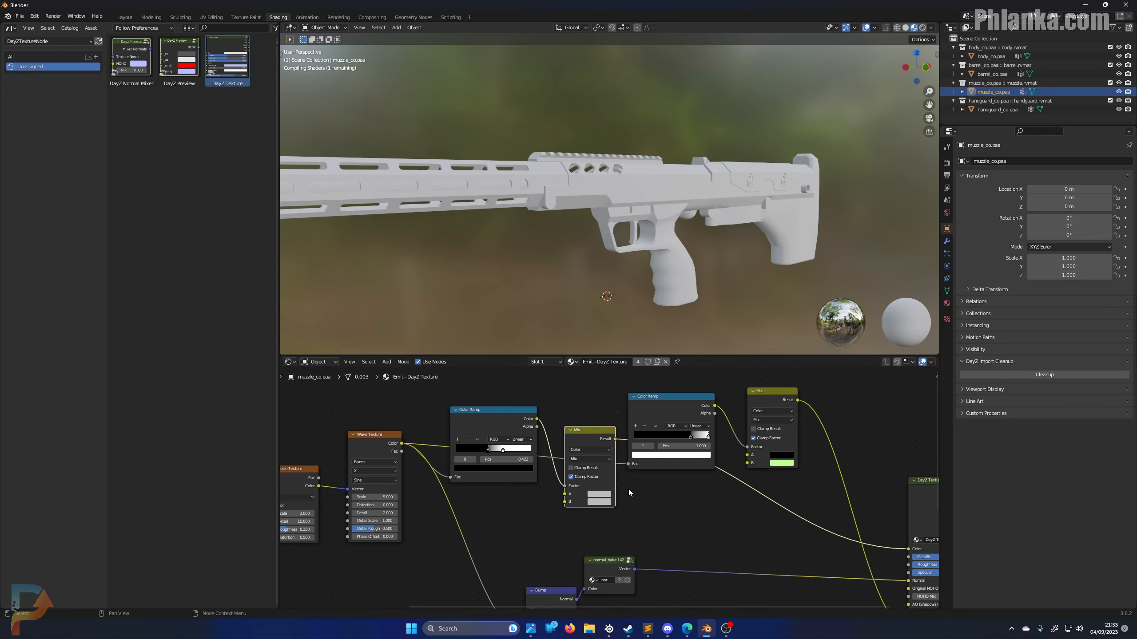
# Set the new Mix node's A color to bright green and its B color to dark green
pyautogui.click(605, 501)
pyautogui.click(642, 410)
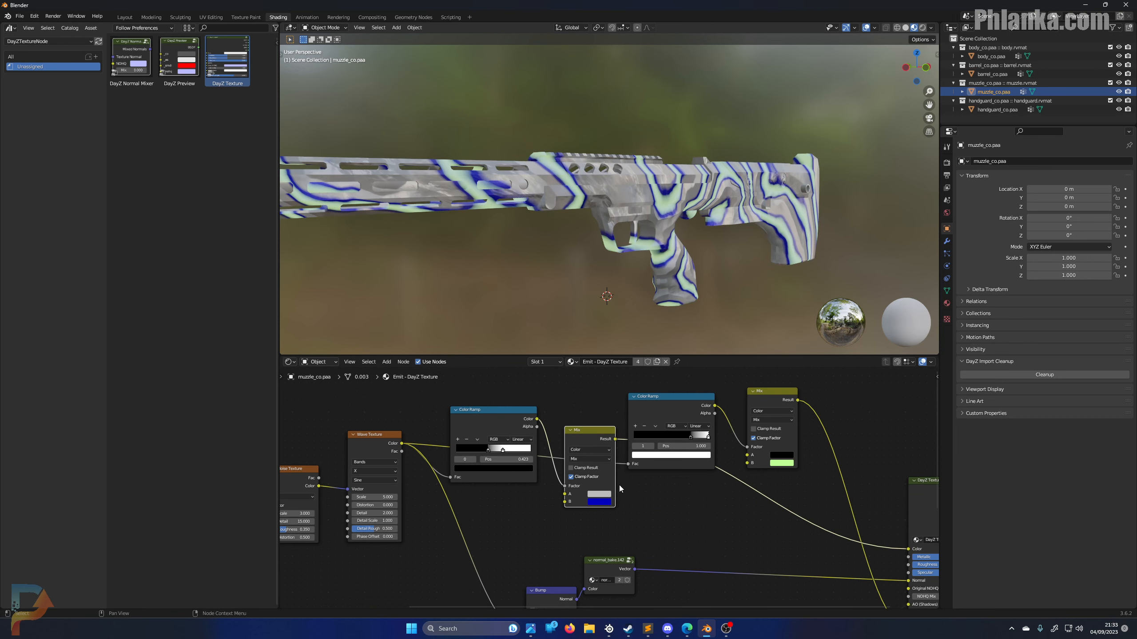
pyautogui.click(599, 495)
pyautogui.moveTo(625, 439); pyautogui.dragTo(592, 418)
pyautogui.click(602, 502)
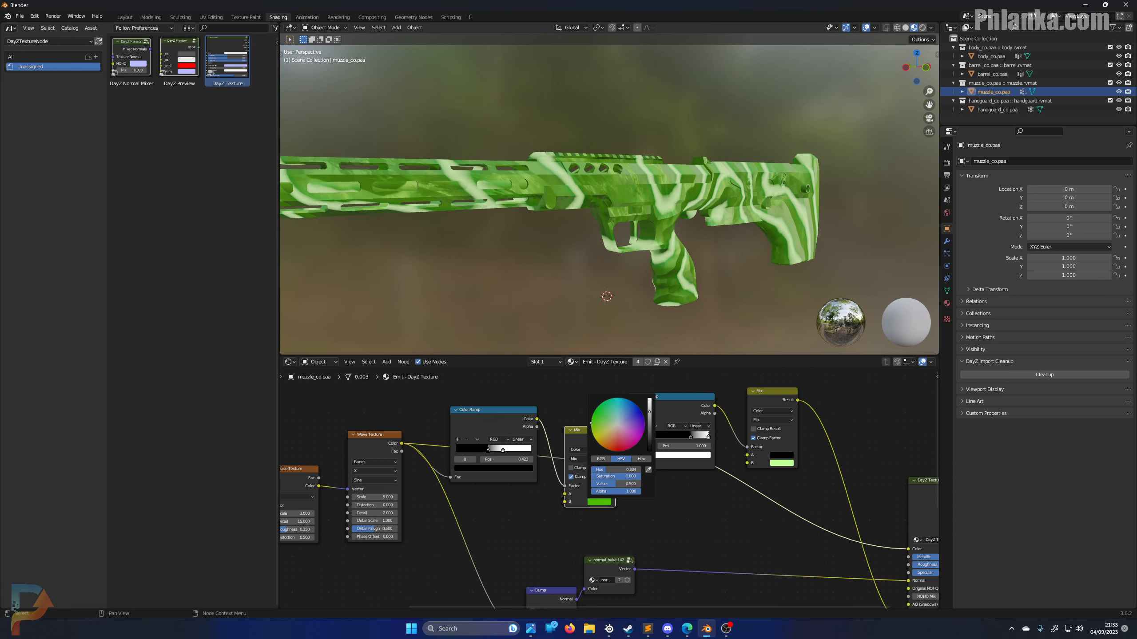
pyautogui.moveTo(649, 428); pyautogui.dragTo(649, 439)
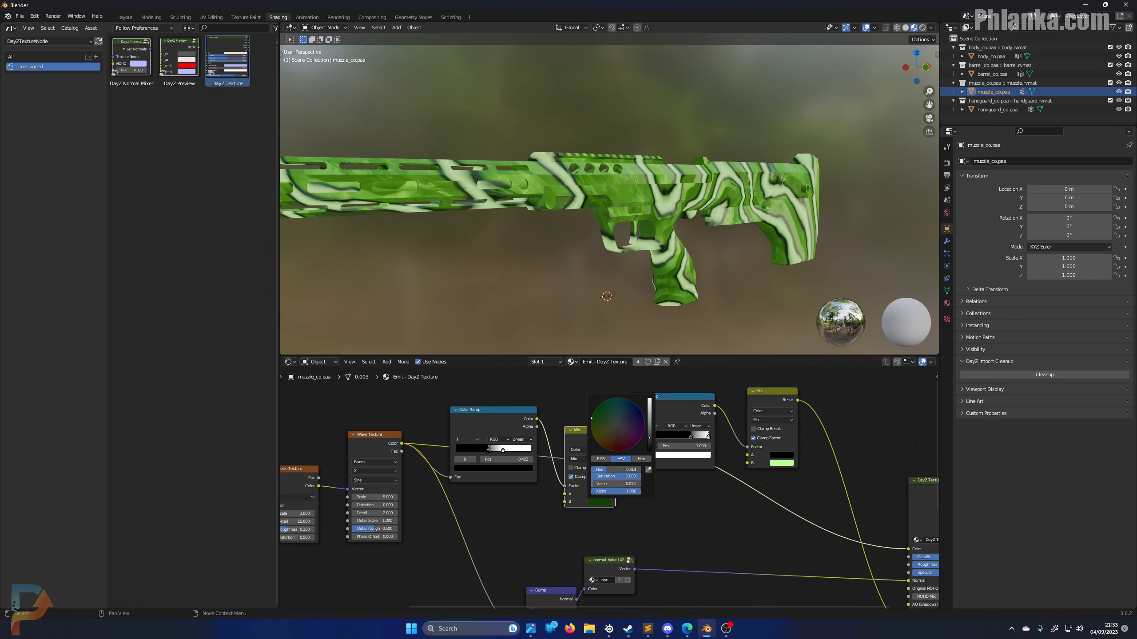
# Set the DayZ Texture node's Metallic to 0.670 and Roughness to 0.172
pyautogui.moveTo(649, 274); pyautogui.dragTo(622, 274, button='middle')
pyautogui.scroll(5, 642, 261)
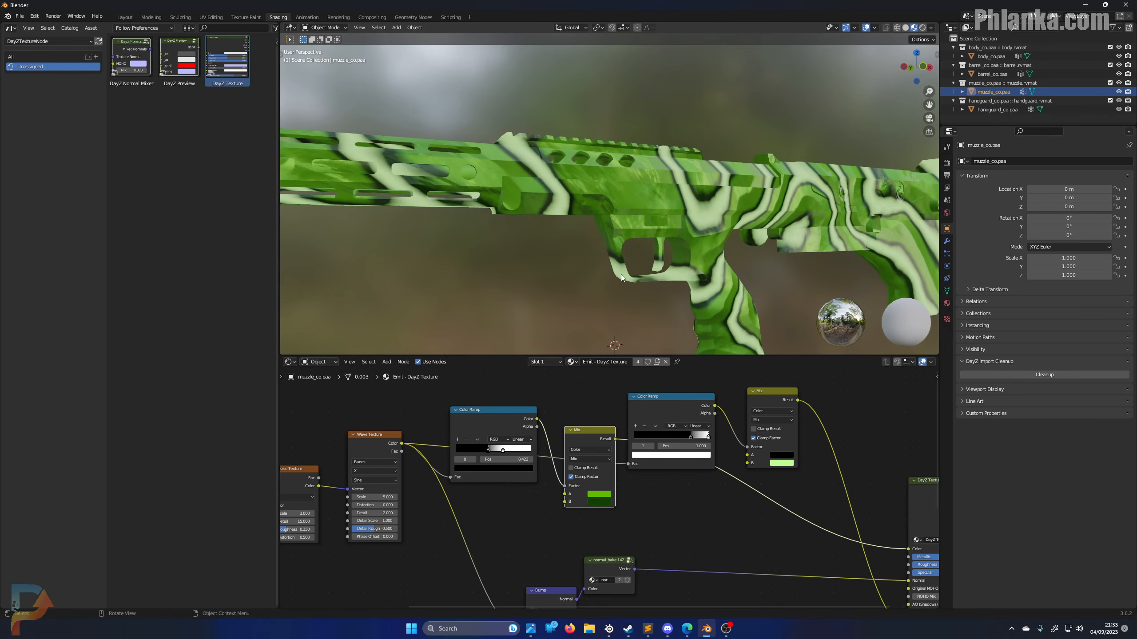
pyautogui.scroll(-5, 674, 498)
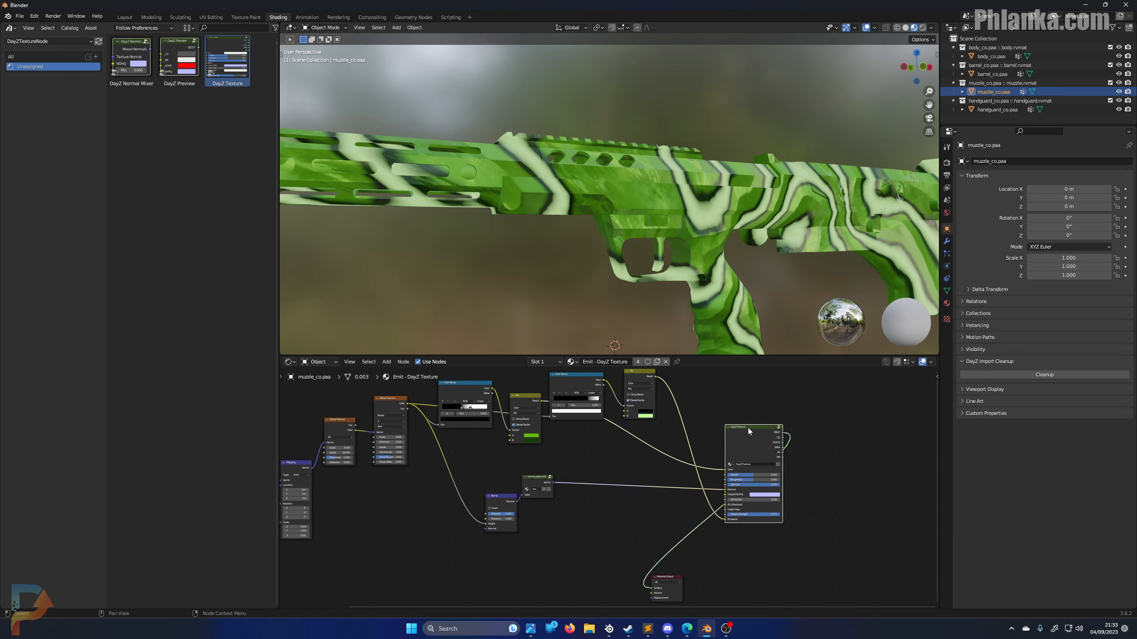
pyautogui.scroll(4, 748, 448)
pyautogui.moveTo(743, 513); pyautogui.dragTo(504, 543, button='middle')
pyautogui.moveTo(653, 481)
pyautogui.mouseDown()
pyautogui.moveTo(684, 490)
pyautogui.moveTo(652, 491)
pyautogui.mouseUp()
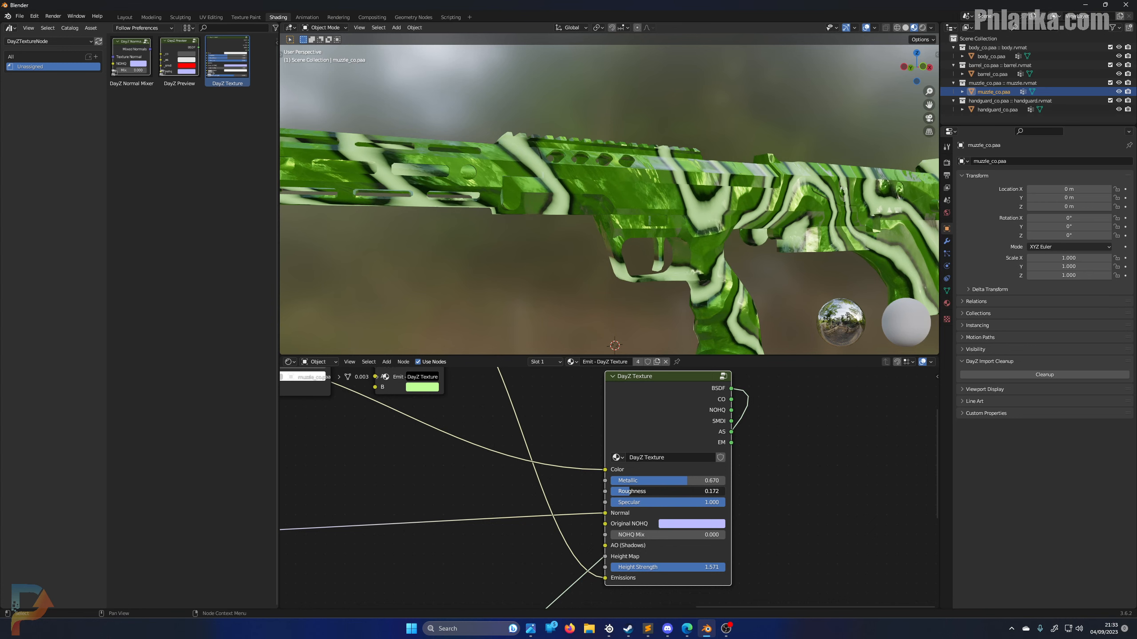
pyautogui.moveTo(640, 331)
pyautogui.mouseDown(button='middle')
pyautogui.moveTo(664, 265)
pyautogui.moveTo(645, 341)
pyautogui.mouseUp(button='middle')
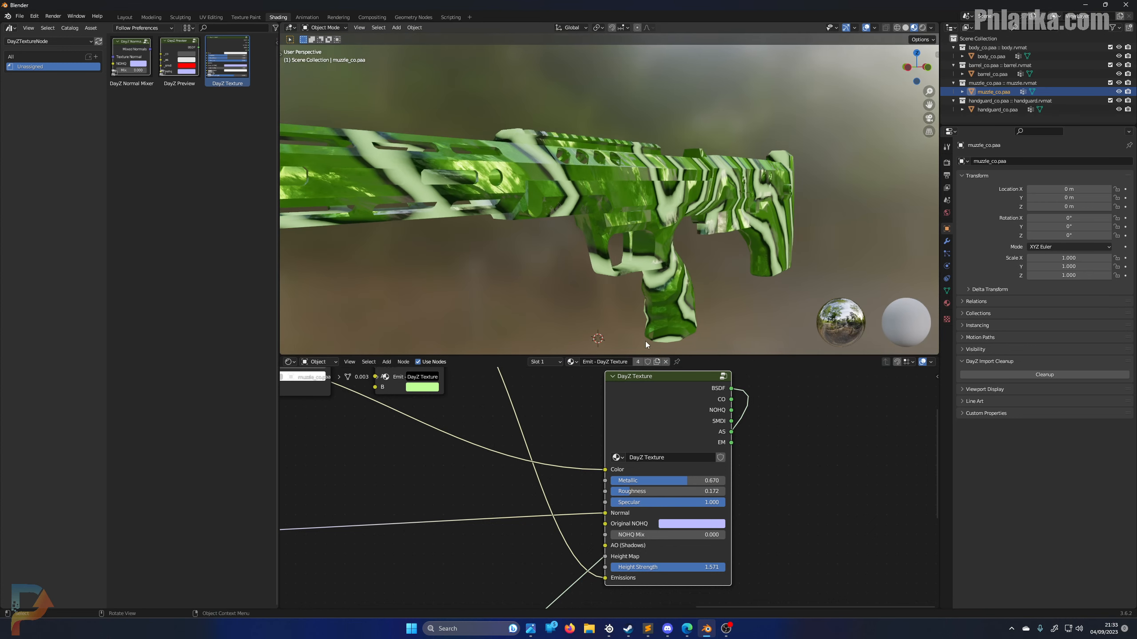
# Preview the DayZ Texture node's CO, NOHQ, SMDI, AS and EM outputs on the rifle one after another
pyautogui.keyDown('ctrl'); pyautogui.keyDown('shift'); pyautogui.click(671, 375); pyautogui.keyUp('shift'); pyautogui.keyUp('ctrl')
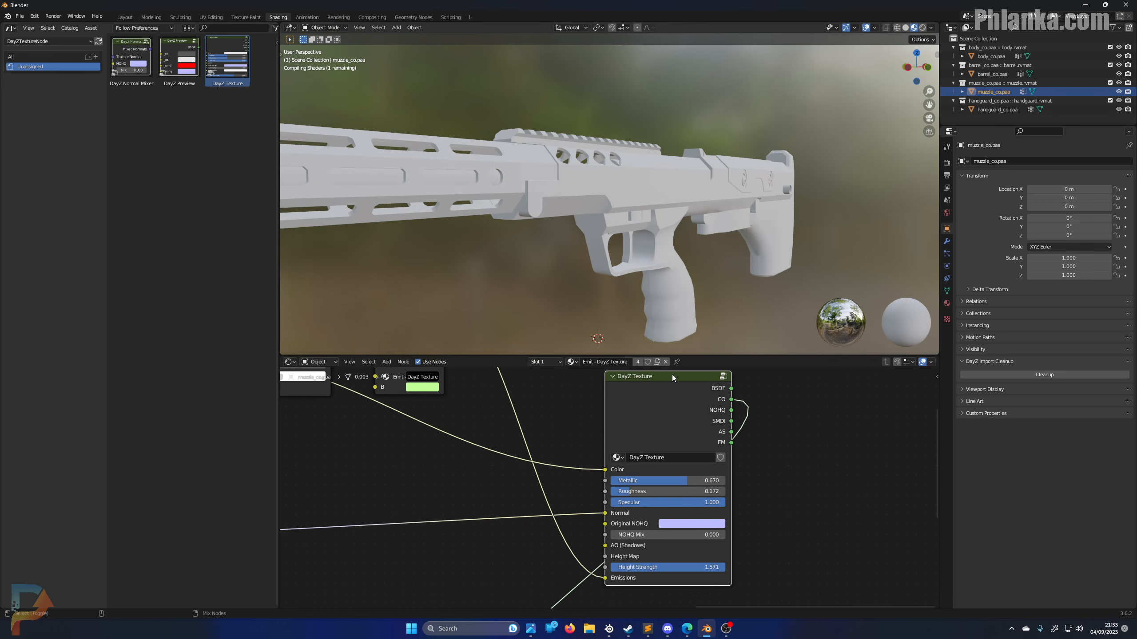
pyautogui.keyDown('ctrl'); pyautogui.keyDown('shift'); pyautogui.click(671, 376); pyautogui.keyUp('shift'); pyautogui.keyUp('ctrl')
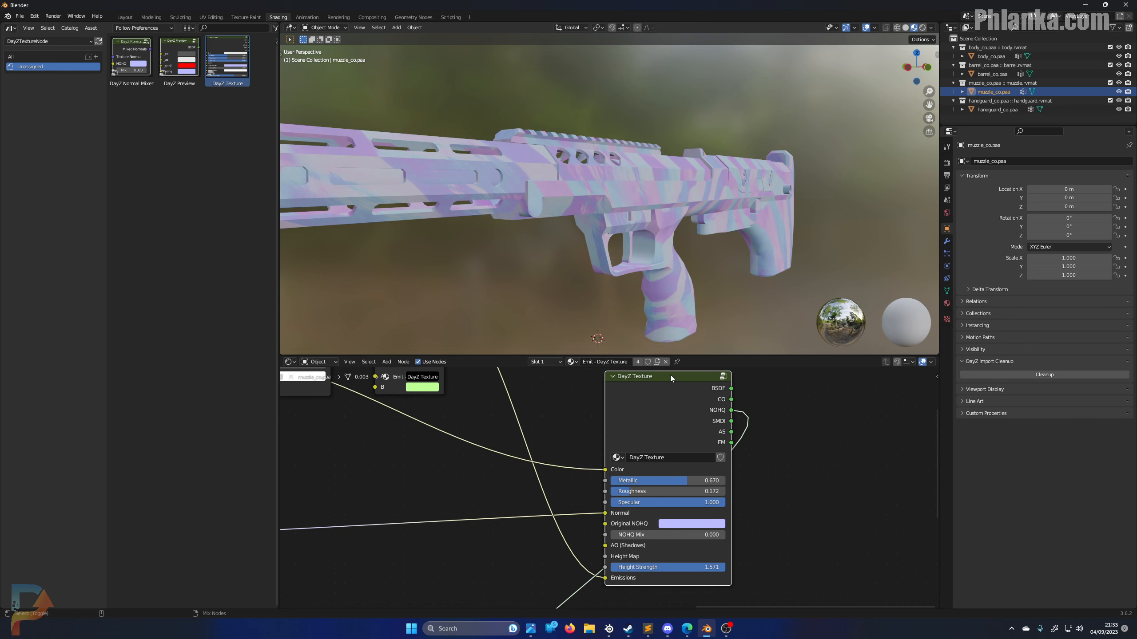
pyautogui.keyDown('ctrl'); pyautogui.keyDown('shift'); pyautogui.click(669, 375); pyautogui.keyUp('shift'); pyautogui.keyUp('ctrl')
pyautogui.keyDown('ctrl'); pyautogui.keyDown('shift'); pyautogui.click(669, 375); pyautogui.keyUp('shift'); pyautogui.keyUp('ctrl')
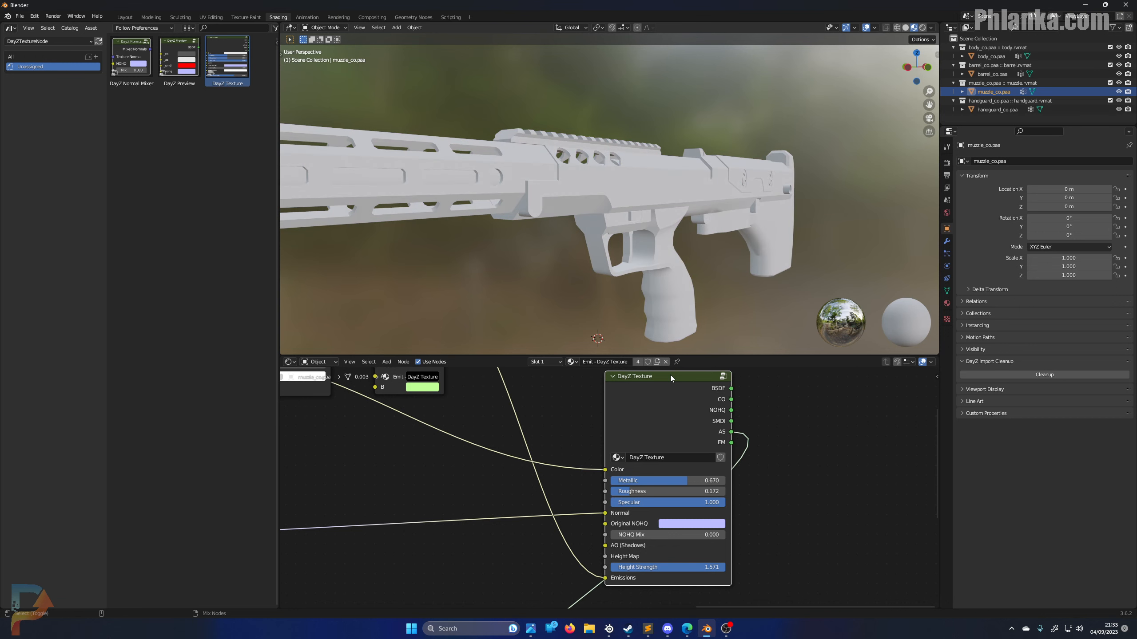
pyautogui.keyDown('ctrl'); pyautogui.keyDown('shift'); pyautogui.click(669, 375); pyautogui.keyUp('shift'); pyautogui.keyUp('ctrl')
pyautogui.keyDown('ctrl'); pyautogui.keyDown('shift'); pyautogui.click(670, 376); pyautogui.keyUp('shift'); pyautogui.keyUp('ctrl')
pyautogui.keyDown('ctrl'); pyautogui.keyDown('shift'); pyautogui.click(671, 376); pyautogui.keyUp('shift'); pyautogui.keyUp('ctrl')
pyautogui.keyDown('ctrl'); pyautogui.keyDown('shift'); pyautogui.click(671, 376); pyautogui.keyUp('shift'); pyautogui.keyUp('ctrl')
pyautogui.keyDown('ctrl'); pyautogui.keyDown('shift'); pyautogui.click(670, 376); pyautogui.keyUp('shift'); pyautogui.keyUp('ctrl')
pyautogui.keyDown('ctrl'); pyautogui.keyDown('shift'); pyautogui.click(671, 376); pyautogui.keyUp('shift'); pyautogui.keyUp('ctrl')
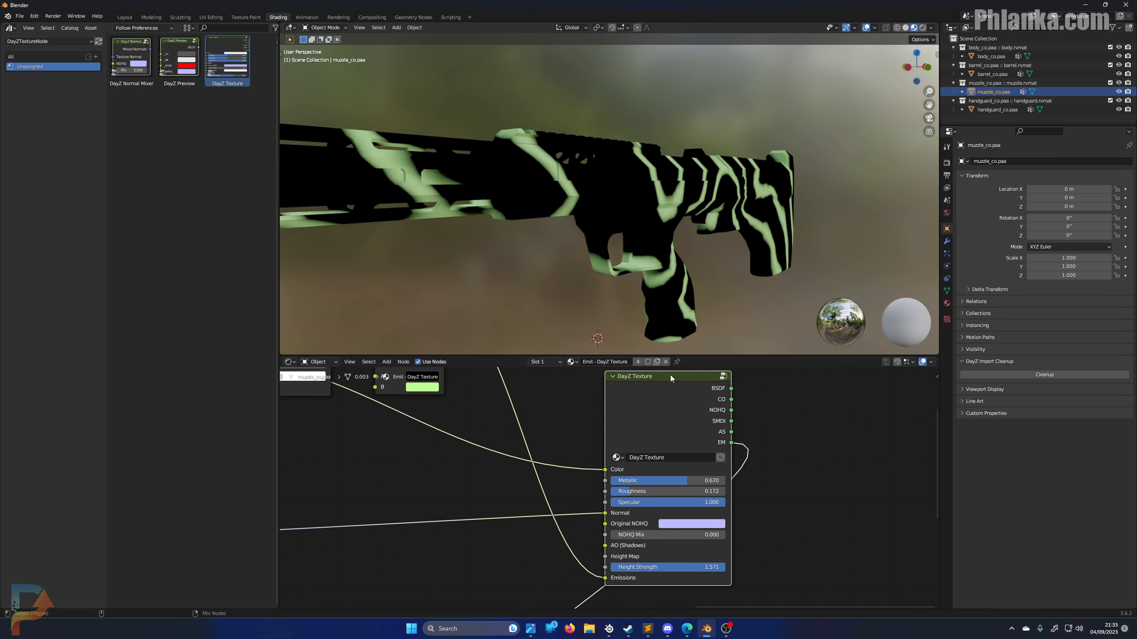
pyautogui.keyDown('ctrl'); pyautogui.keyDown('shift'); pyautogui.click(670, 376); pyautogui.keyUp('shift'); pyautogui.keyUp('ctrl')
pyautogui.keyDown('ctrl'); pyautogui.keyDown('shift'); pyautogui.click(639, 376); pyautogui.keyUp('shift'); pyautogui.keyUp('ctrl')
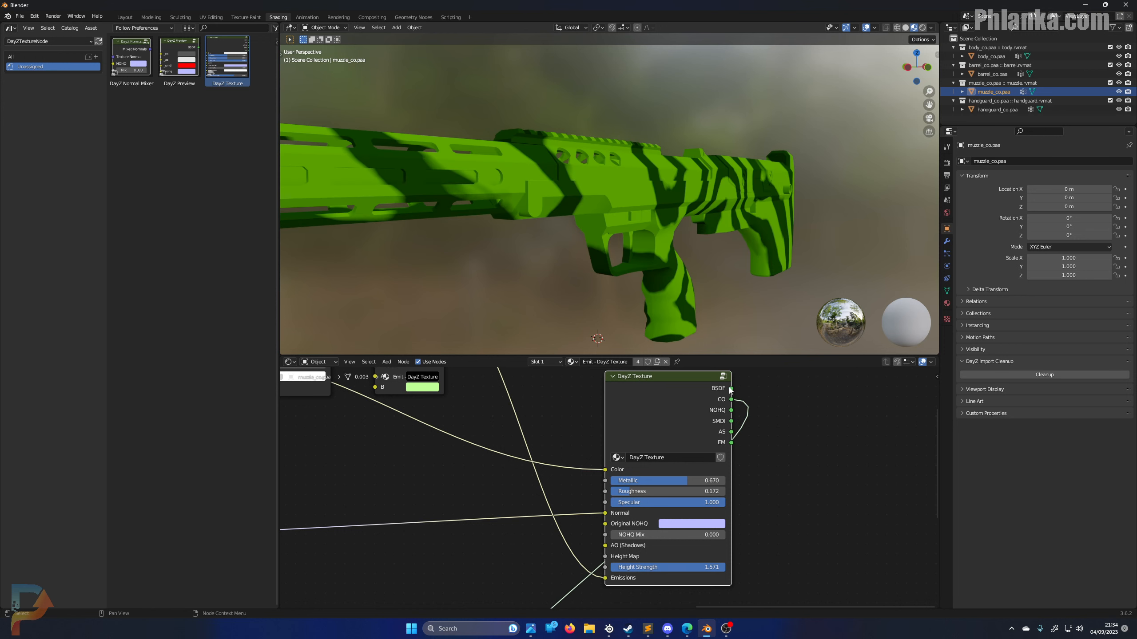
# Connect the DayZ Texture's BSDF output to the Material Output's Surface and move the Material Output beside the DayZ Texture node
pyautogui.moveTo(731, 392); pyautogui.dragTo(434, 584)
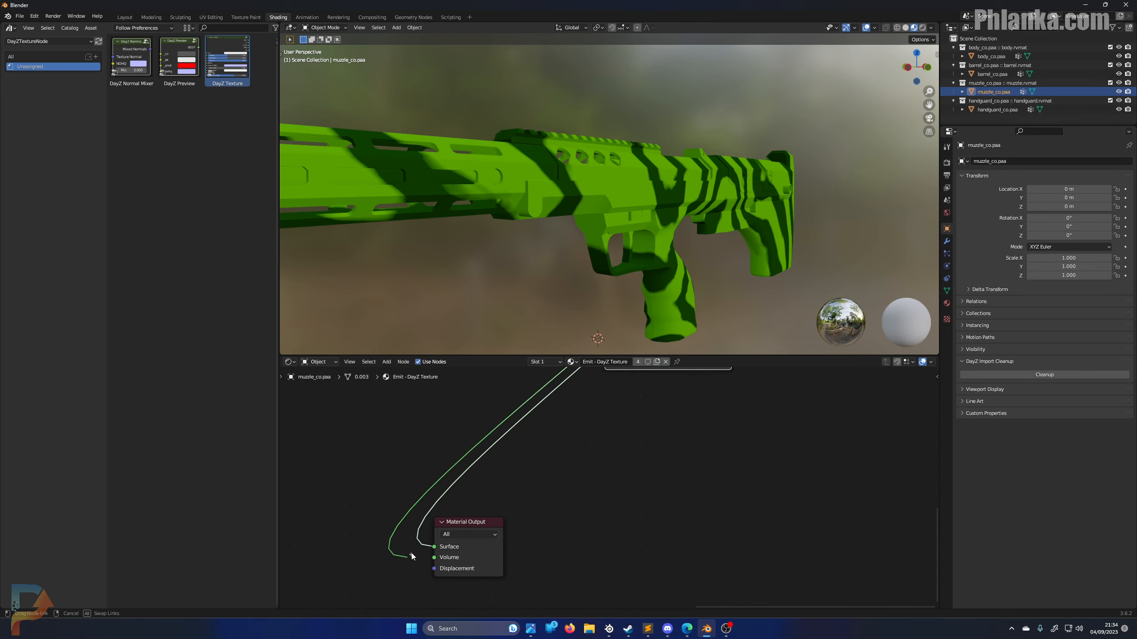
pyautogui.moveTo(462, 528); pyautogui.dragTo(809, 386)
# Shift the emission Mix node slightly and insert another Mix Color node into the link feeding the DayZ Texture's Color input
pyautogui.moveTo(584, 421); pyautogui.dragTo(720, 533, button='middle')
pyautogui.moveTo(656, 398); pyautogui.dragTo(678, 398)
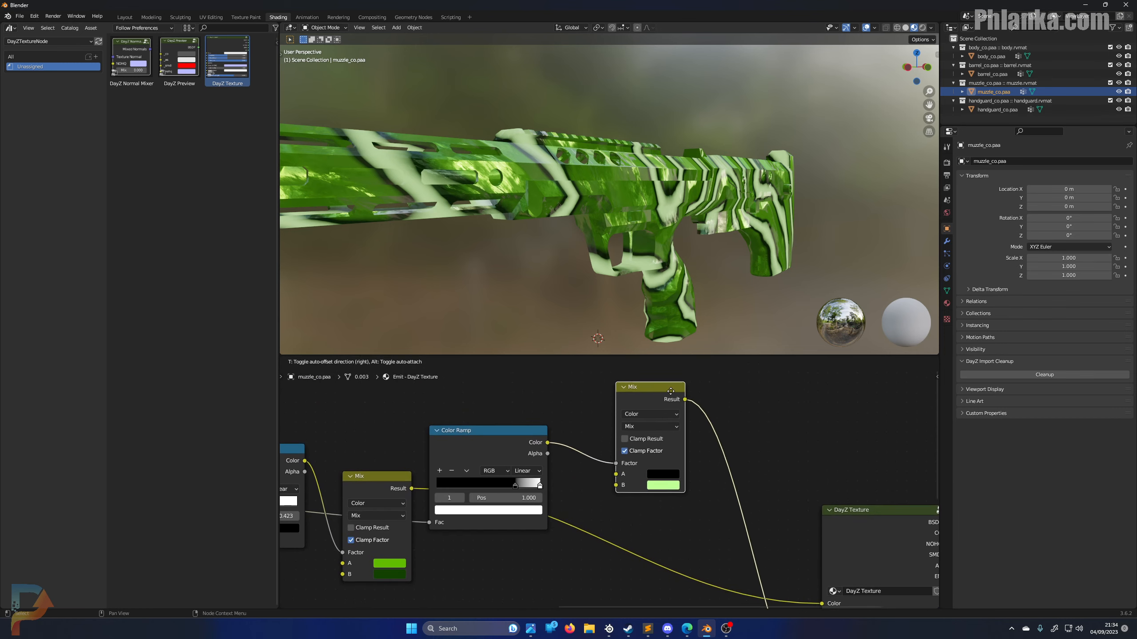
pyautogui.press('shift')
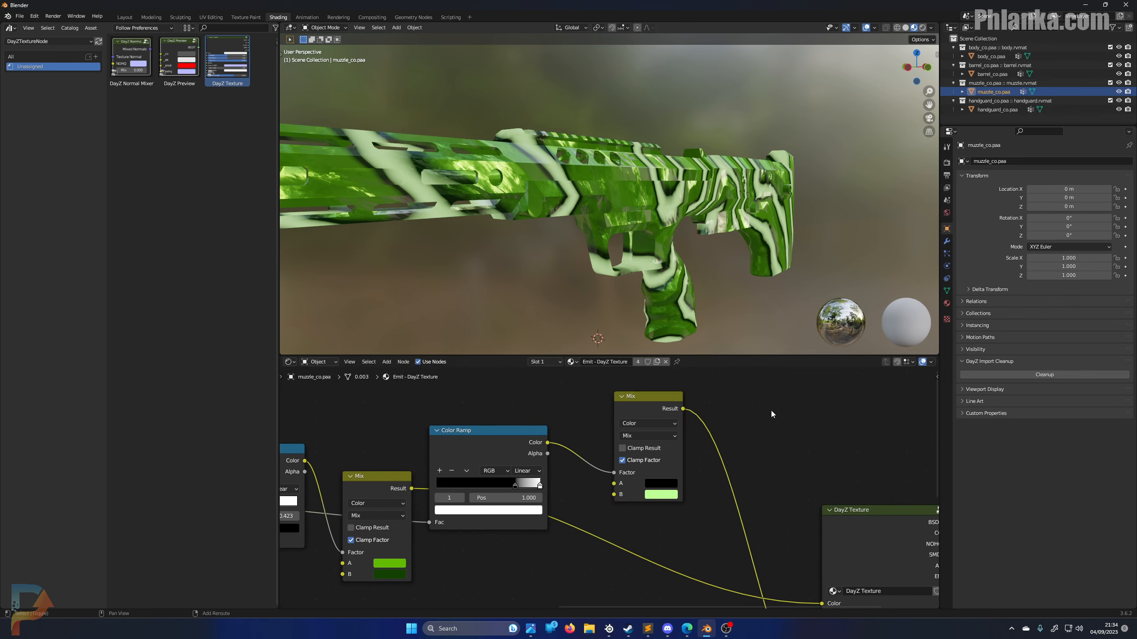
pyautogui.hotkey('shift', 'a')
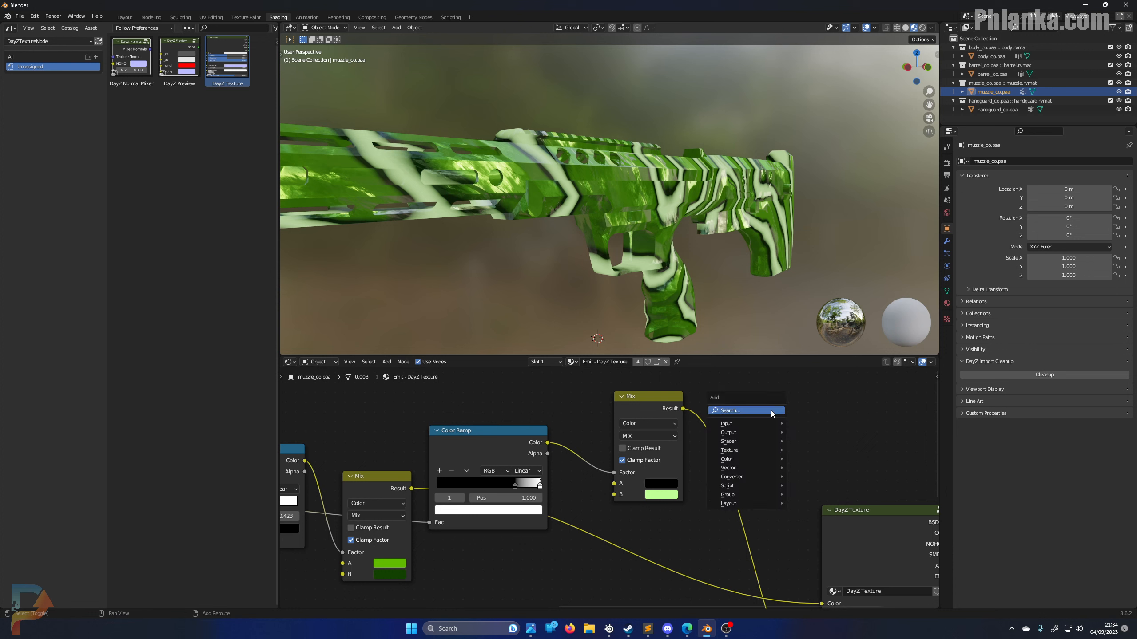
pyautogui.click(771, 411)
pyautogui.write('mix')
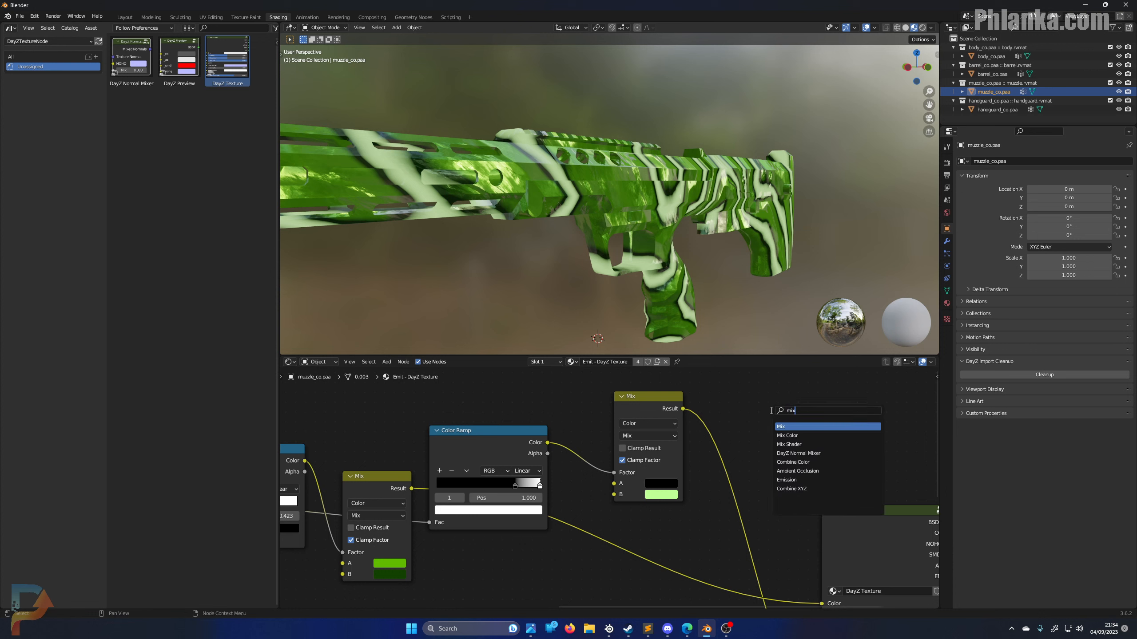
pyautogui.press('Return')
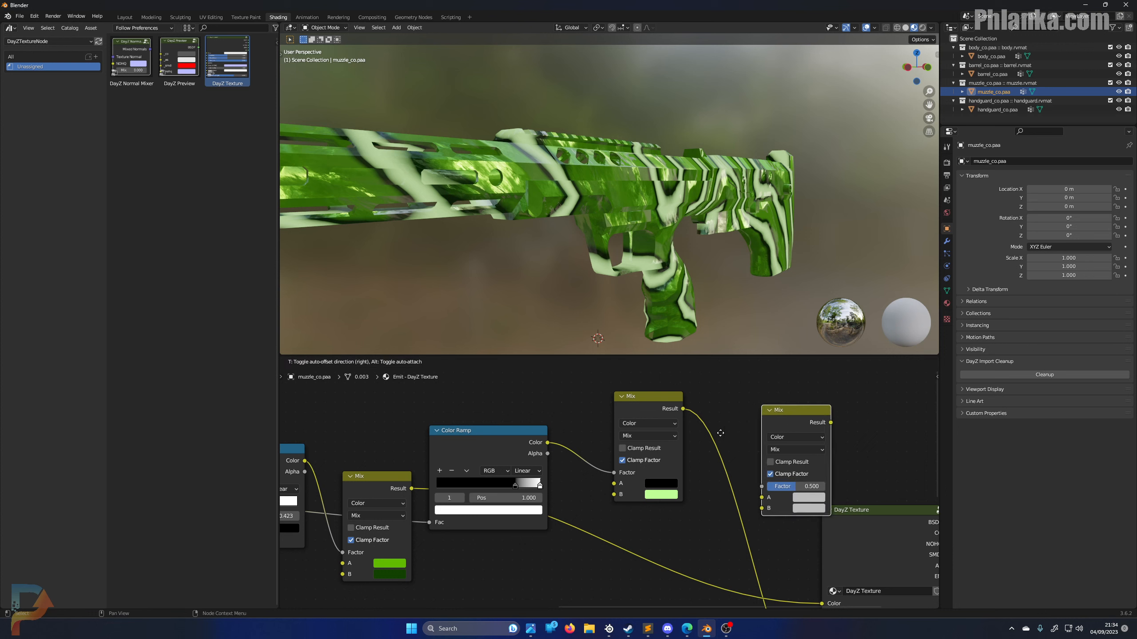
pyautogui.click(609, 519)
# Connect the second Color Ramp's Color to the inserted Mix node's Factor and the emission Mix node's Result to its B input
pyautogui.moveTo(609, 491); pyautogui.dragTo(655, 418, button='middle')
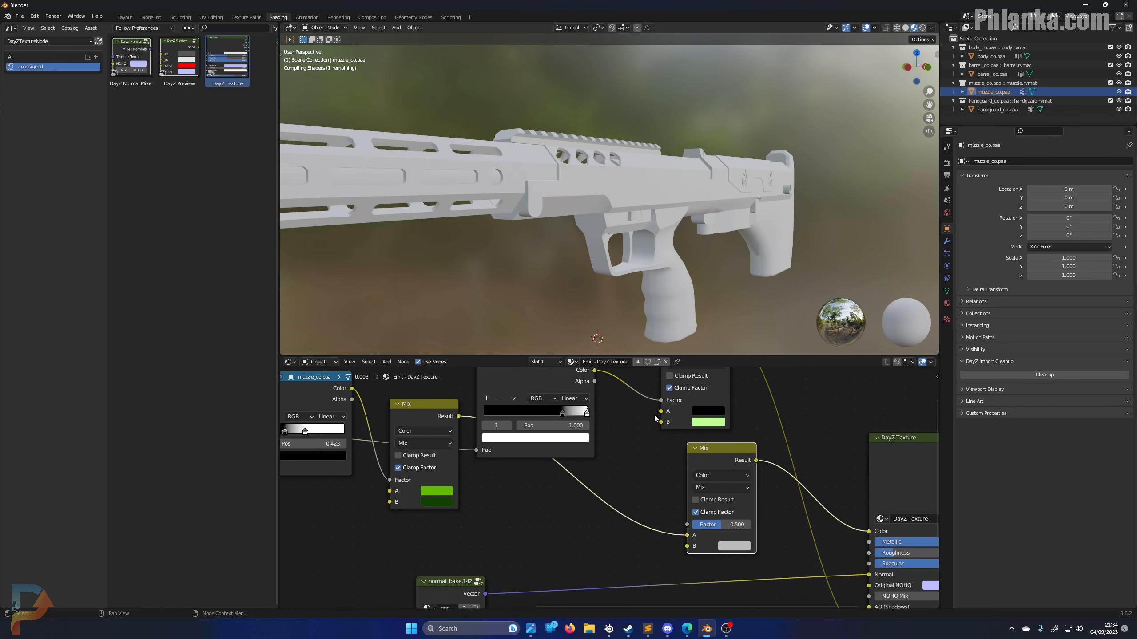
pyautogui.moveTo(594, 370); pyautogui.dragTo(606, 373)
pyautogui.moveTo(684, 518)
pyautogui.mouseDown()
pyautogui.moveTo(628, 415)
pyautogui.moveTo(688, 526)
pyautogui.mouseUp()
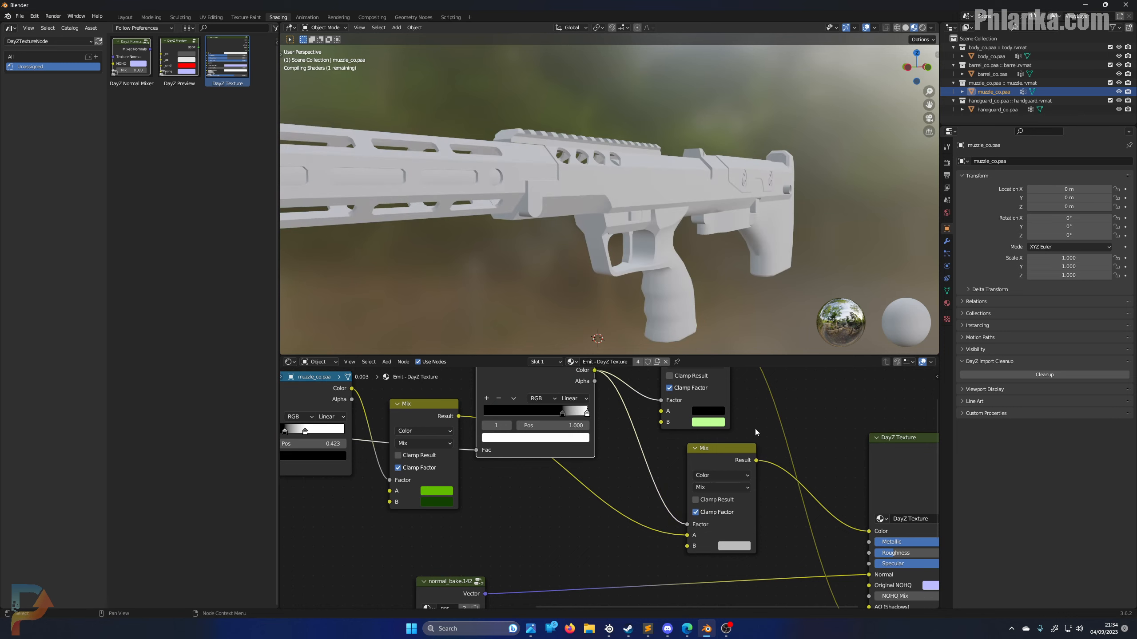
pyautogui.moveTo(736, 377); pyautogui.dragTo(702, 442, button='middle')
pyautogui.moveTo(696, 401); pyautogui.dragTo(559, 611)
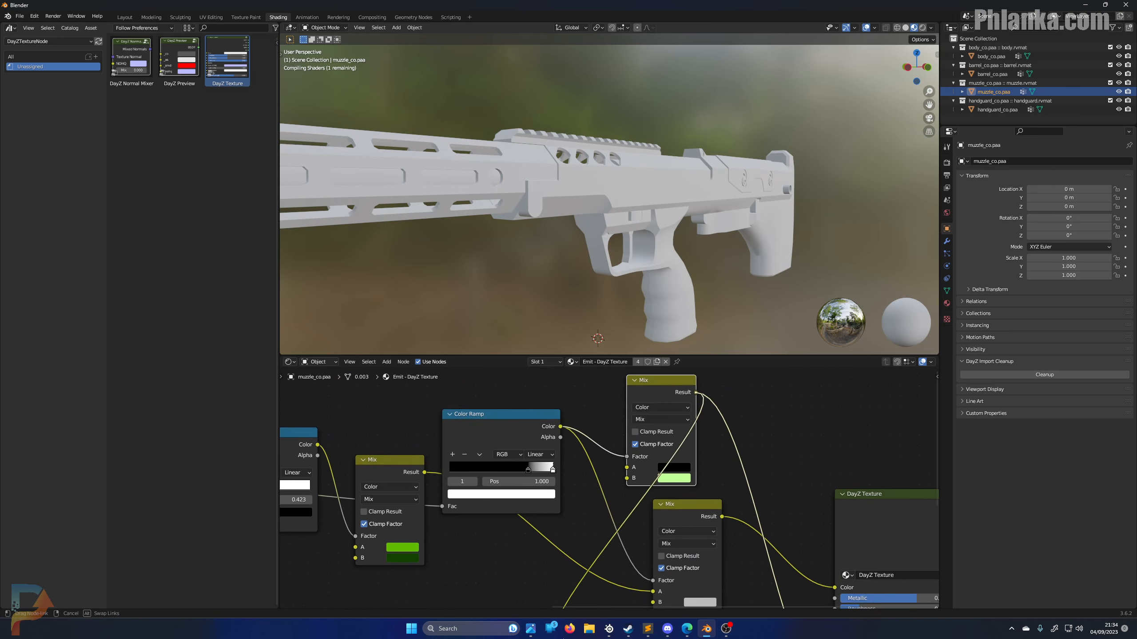
pyautogui.moveTo(653, 588); pyautogui.dragTo(647, 597)
pyautogui.rightClick(647, 597)
pyautogui.moveTo(683, 425)
pyautogui.mouseDown(button='middle')
pyautogui.moveTo(683, 378)
pyautogui.moveTo(670, 425)
pyautogui.mouseUp(button='middle')
pyautogui.moveTo(683, 387); pyautogui.dragTo(640, 547)
# Preview the inserted Mix node's result on the rifle and return to previewing the DayZ Texture shader
pyautogui.click(672, 447)
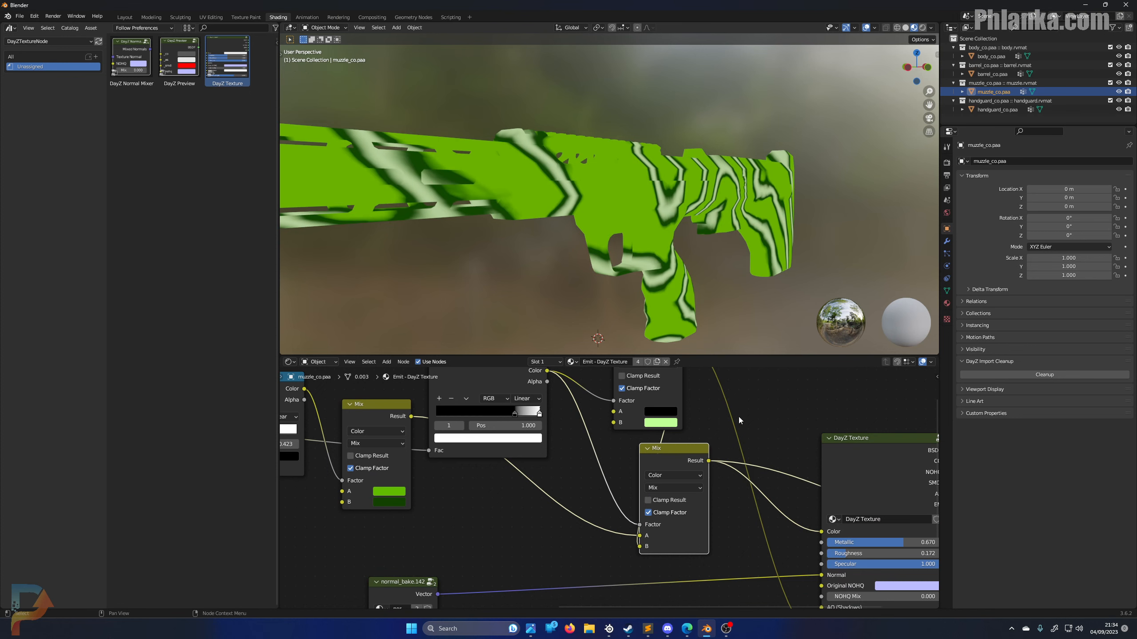
pyautogui.moveTo(739, 417)
pyautogui.mouseDown(button='middle')
pyautogui.moveTo(680, 411)
pyautogui.moveTo(709, 413)
pyautogui.moveTo(700, 425)
pyautogui.moveTo(749, 439)
pyautogui.moveTo(756, 428)
pyautogui.moveTo(721, 419)
pyautogui.mouseUp(button='middle')
pyautogui.scroll(-2, 710, 413)
pyautogui.scroll(-1, 790, 437)
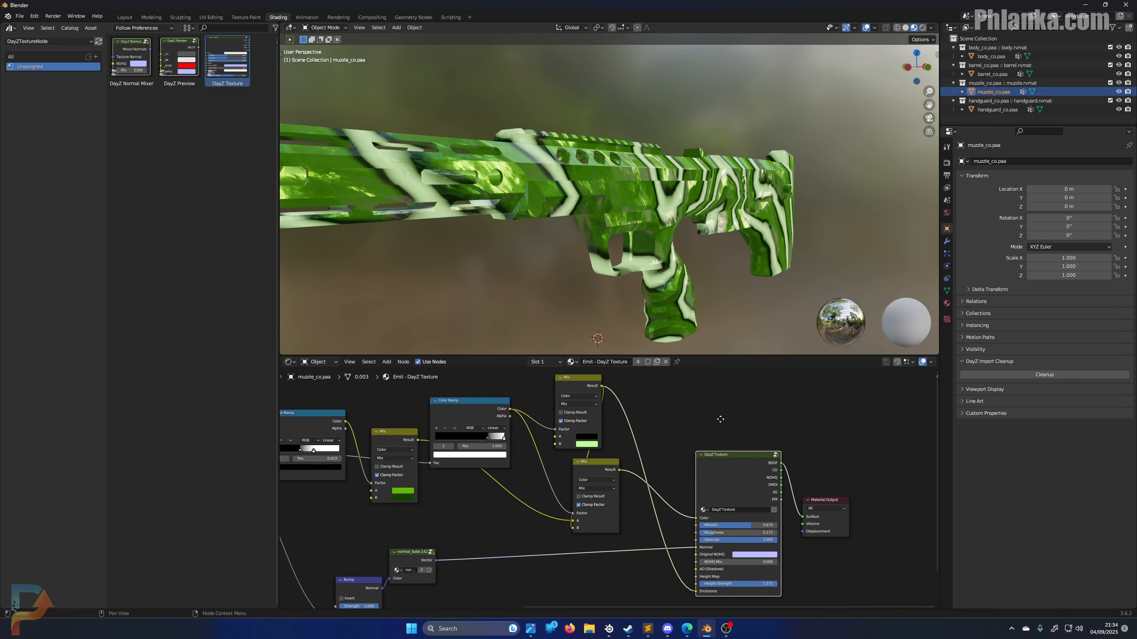
# Set the DayZ Texture node's Metallic to 0.415 and Roughness to 0.500 and check the finish around the rifle
pyautogui.moveTo(627, 331); pyautogui.dragTo(431, 262, button='middle')
pyautogui.scroll(5, 673, 471)
pyautogui.moveTo(707, 544); pyautogui.dragTo(676, 509, button='middle')
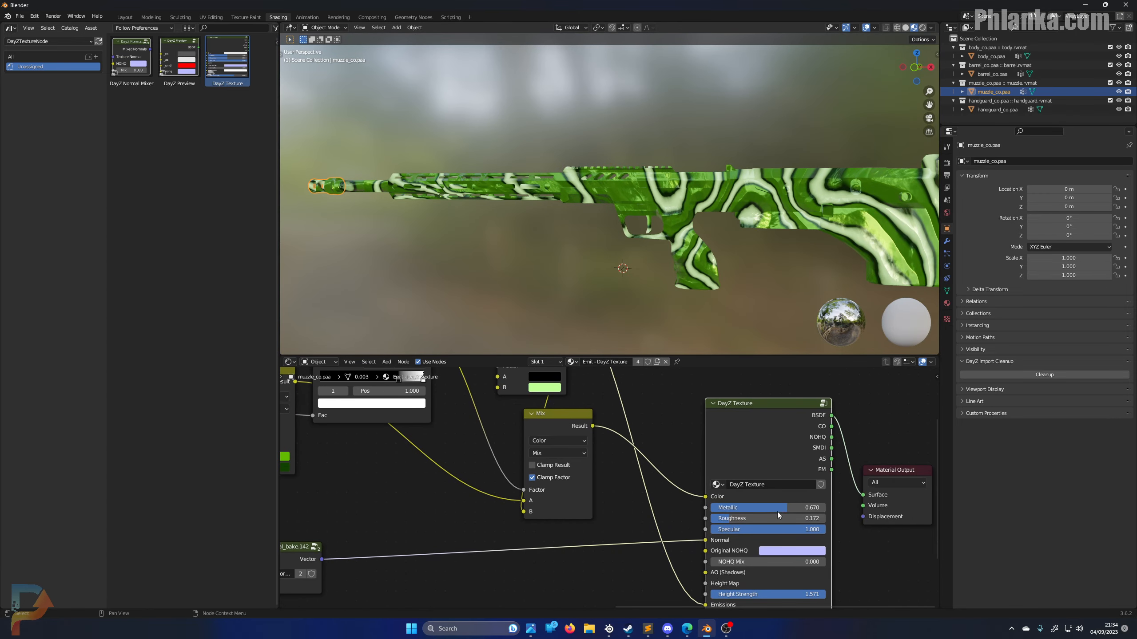
pyautogui.moveTo(777, 509)
pyautogui.mouseDown()
pyautogui.moveTo(729, 509)
pyautogui.moveTo(796, 520)
pyautogui.mouseUp()
pyautogui.moveTo(733, 287); pyautogui.dragTo(662, 253, button='middle')
pyautogui.moveTo(535, 296); pyautogui.dragTo(692, 273, button='middle')
# Save the project as snake.blend in the Work directory folder on the Desktop
pyautogui.hotkey('ctrl', 's')
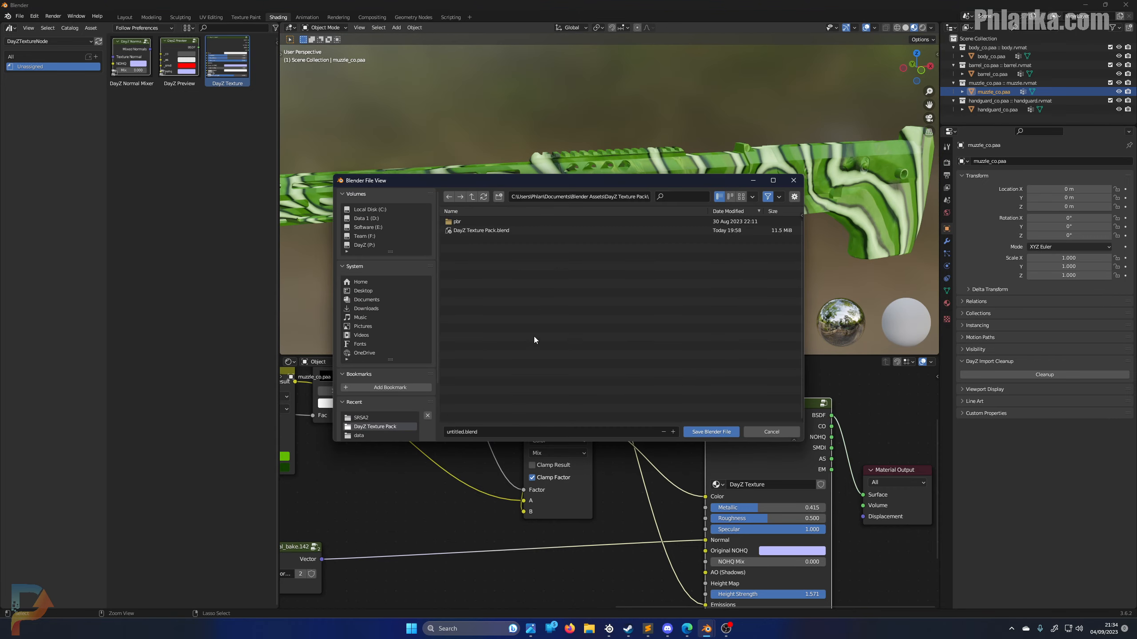
pyautogui.click(488, 430)
pyautogui.click(363, 290)
pyautogui.doubleClick(473, 229)
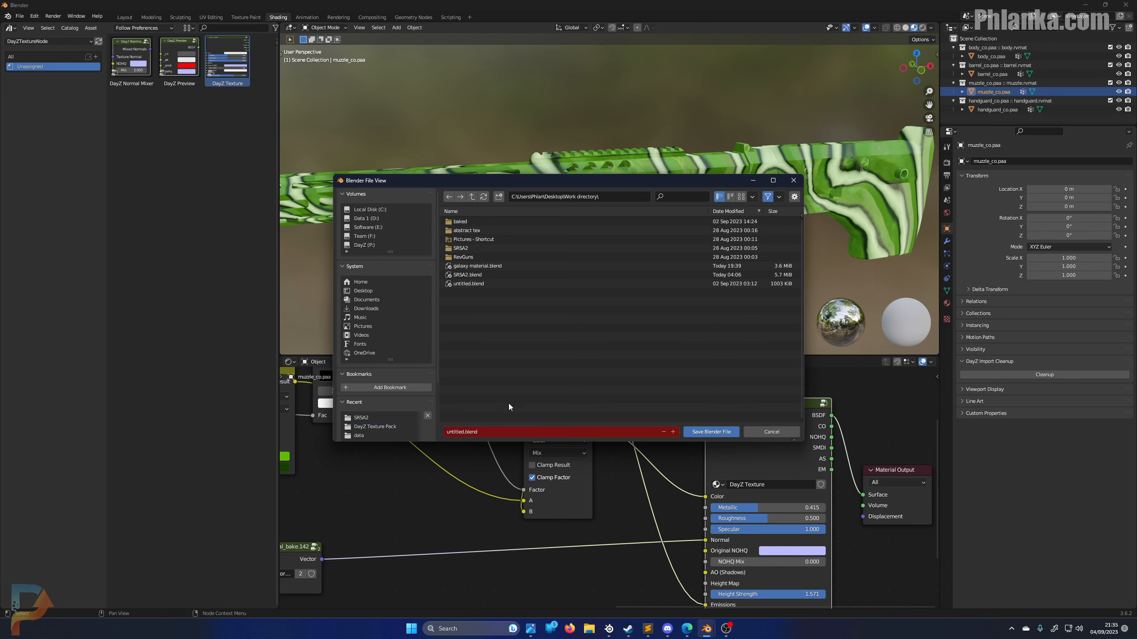
pyautogui.click(497, 432)
pyautogui.write('srake')
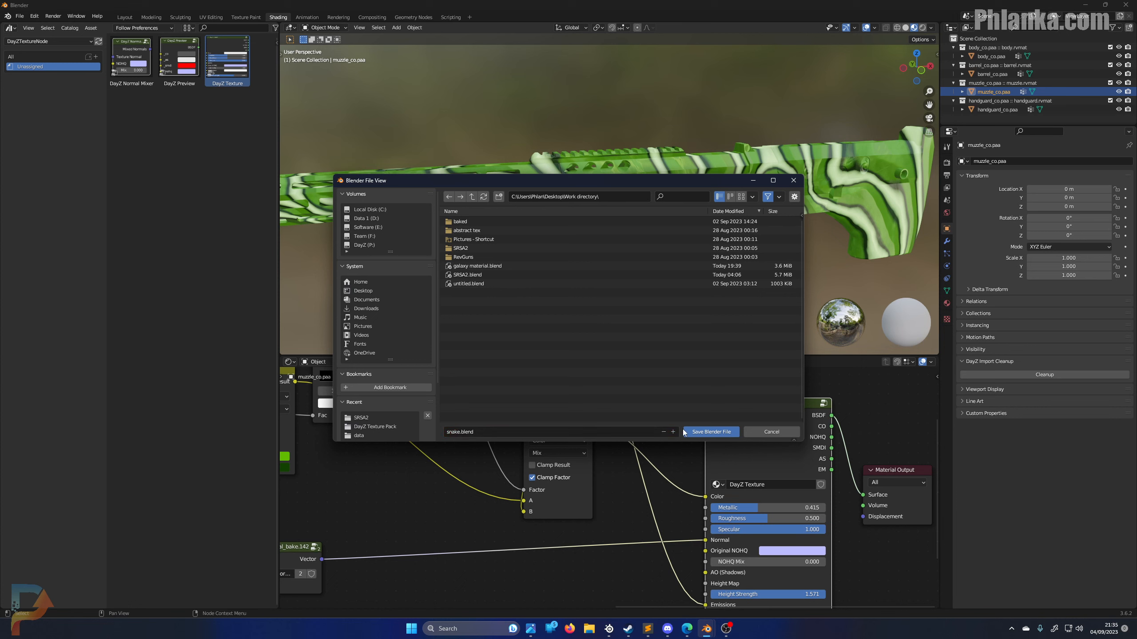
pyautogui.click(711, 431)
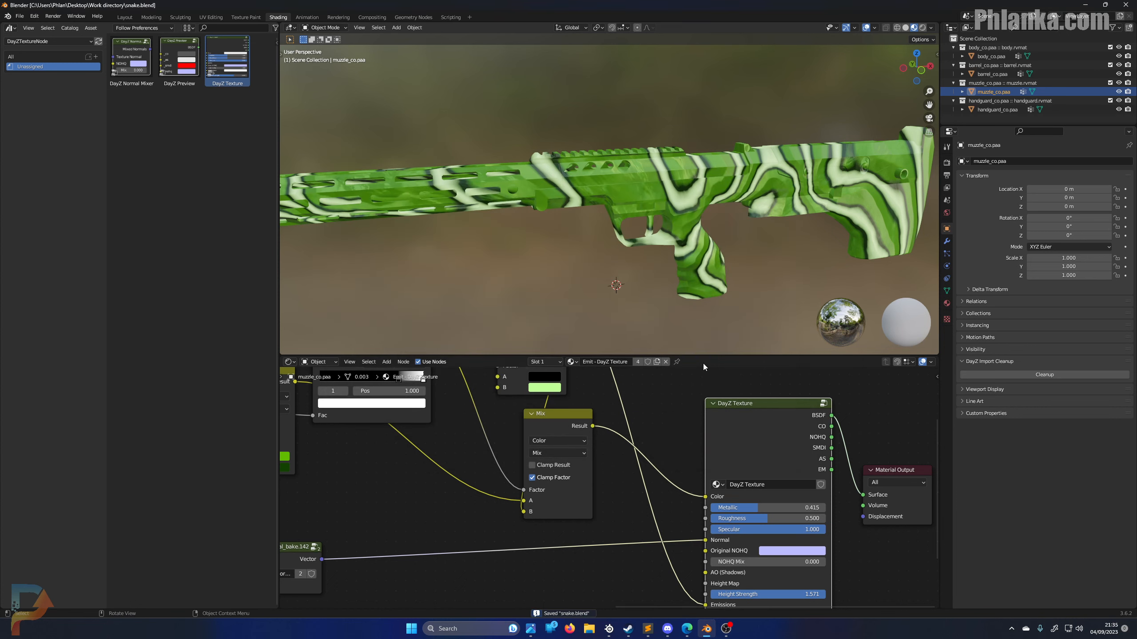
pyautogui.scroll(-3, 653, 476)
pyautogui.moveTo(651, 478); pyautogui.dragTo(652, 451, button='middle')
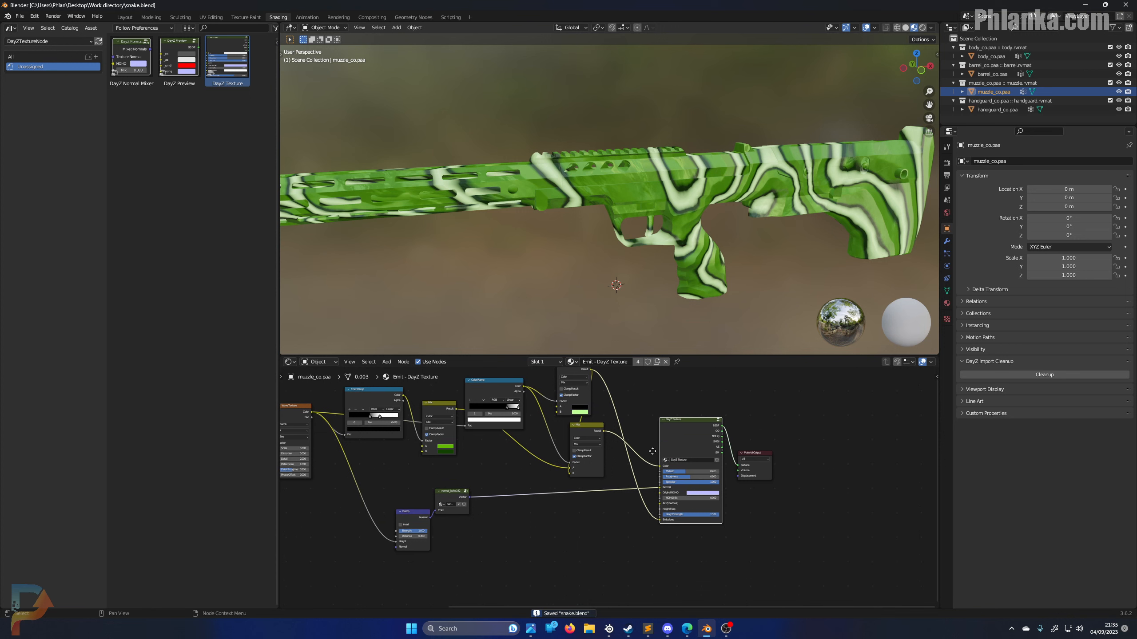
pyautogui.scroll(-3, 694, 525)
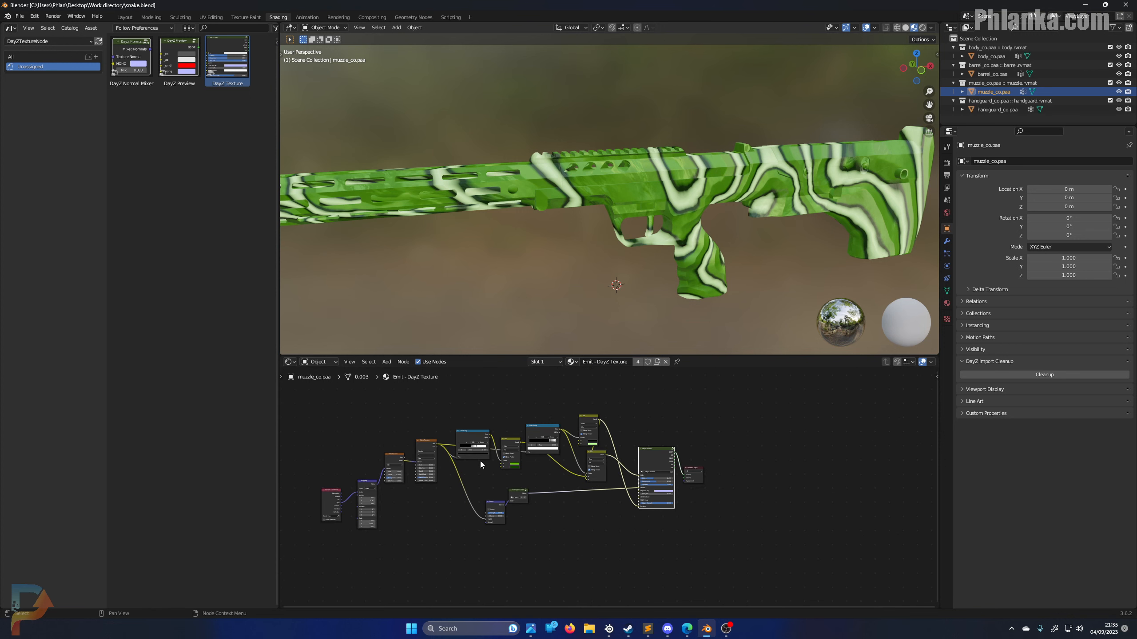
pyautogui.moveTo(651, 406); pyautogui.dragTo(691, 394, button='middle')
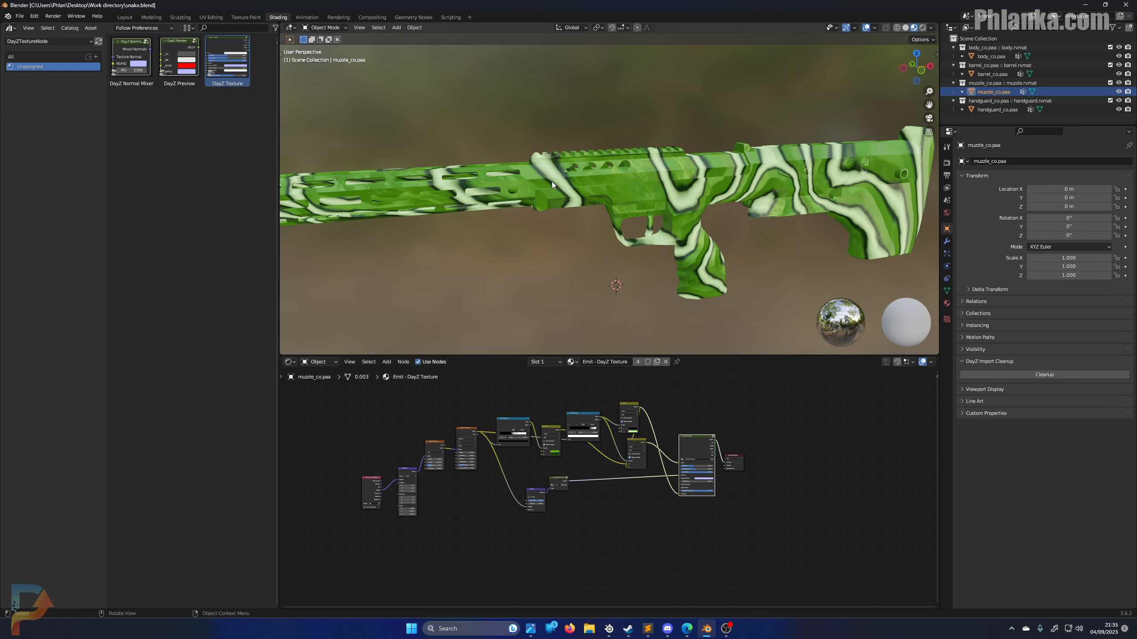
# Rename the body_co.paa object to body
pyautogui.scroll(-2, 690, 391)
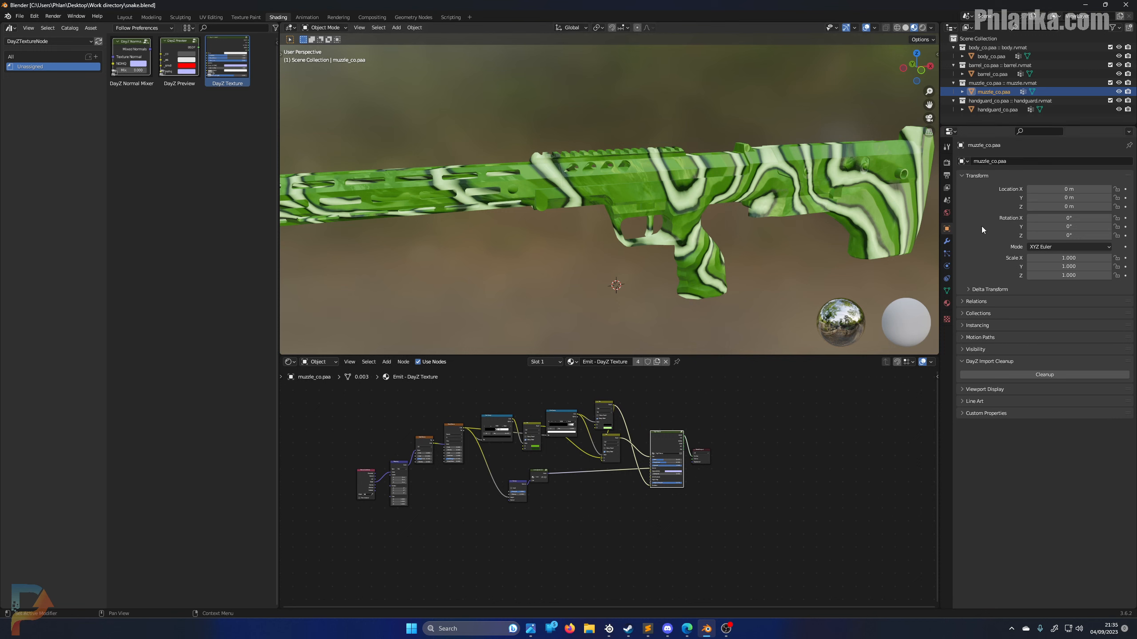
pyautogui.click(994, 57)
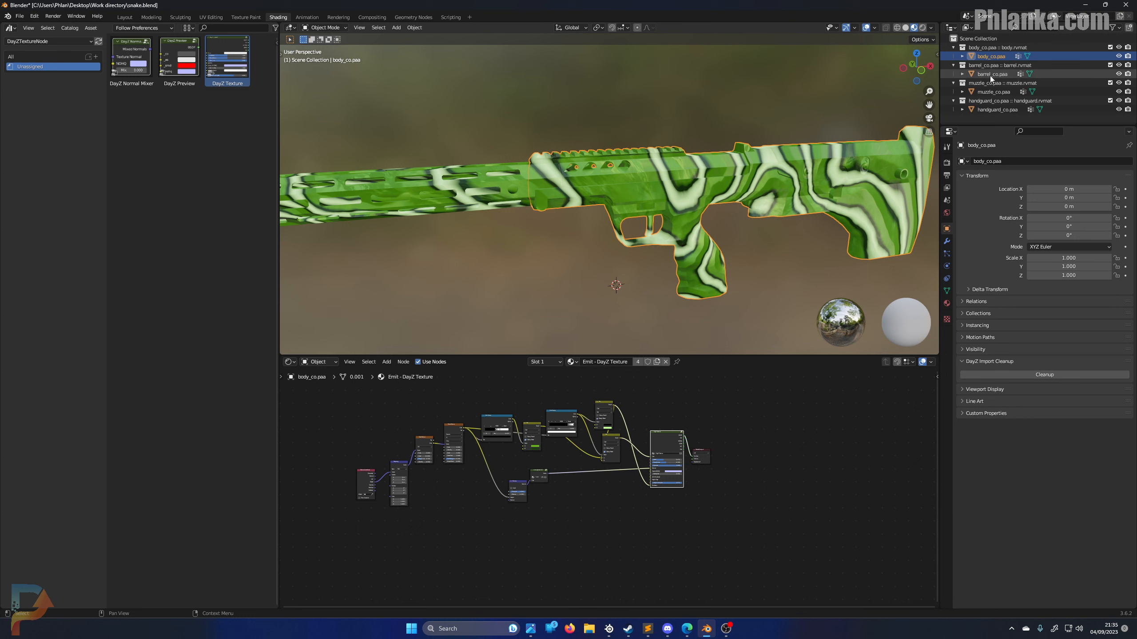
pyautogui.click(990, 92)
pyautogui.click(993, 110)
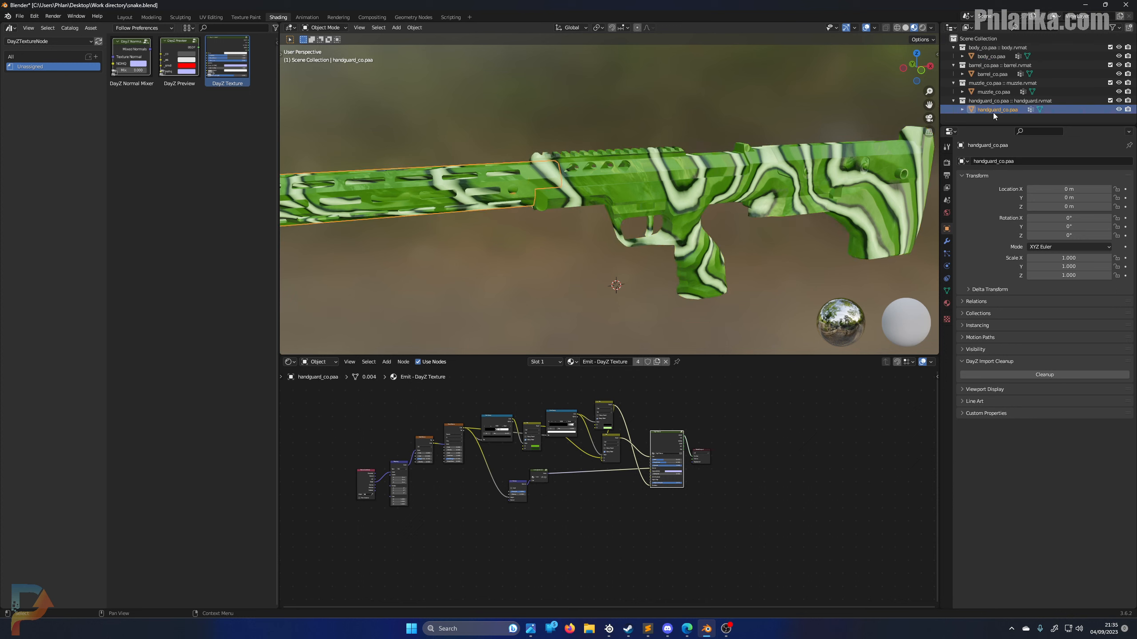
pyautogui.doubleClick(999, 56)
pyautogui.moveTo(990, 57); pyautogui.dragTo(1012, 57)
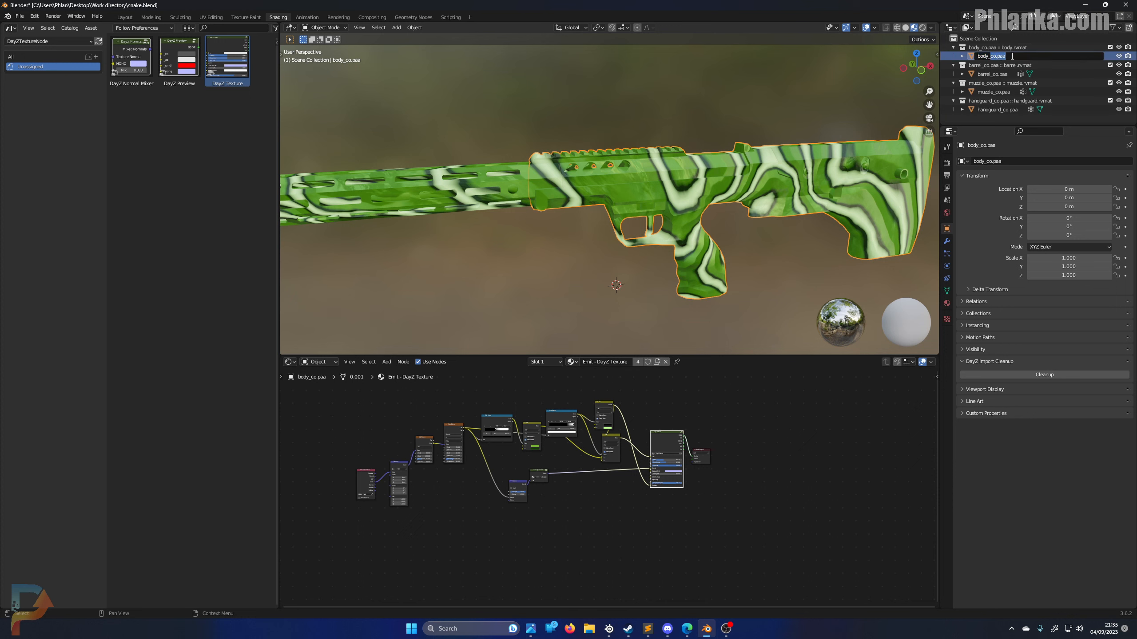
pyautogui.press('BackSpace')
pyautogui.press('Return')
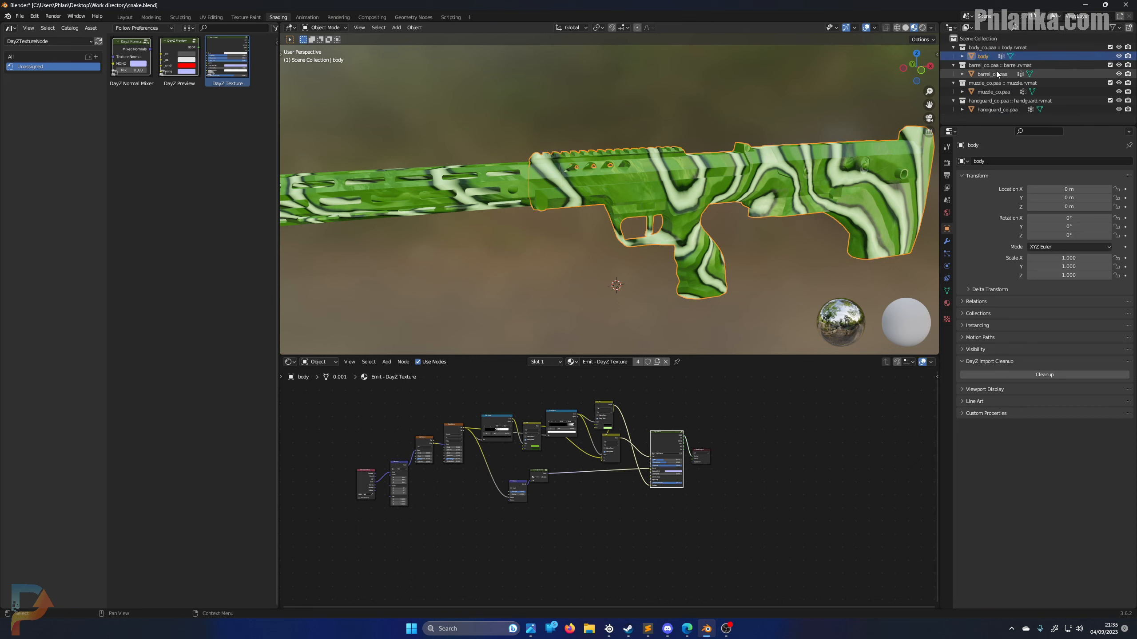
# Remove the _co.paa suffix from the barrel and muzzle object names, leaving barrel and muzzle
pyautogui.doubleClick(988, 74)
pyautogui.press('BackSpace')
pyautogui.moveTo(990, 75); pyautogui.dragTo(1014, 94)
pyautogui.press('Return')
pyautogui.doubleClick(1002, 92)
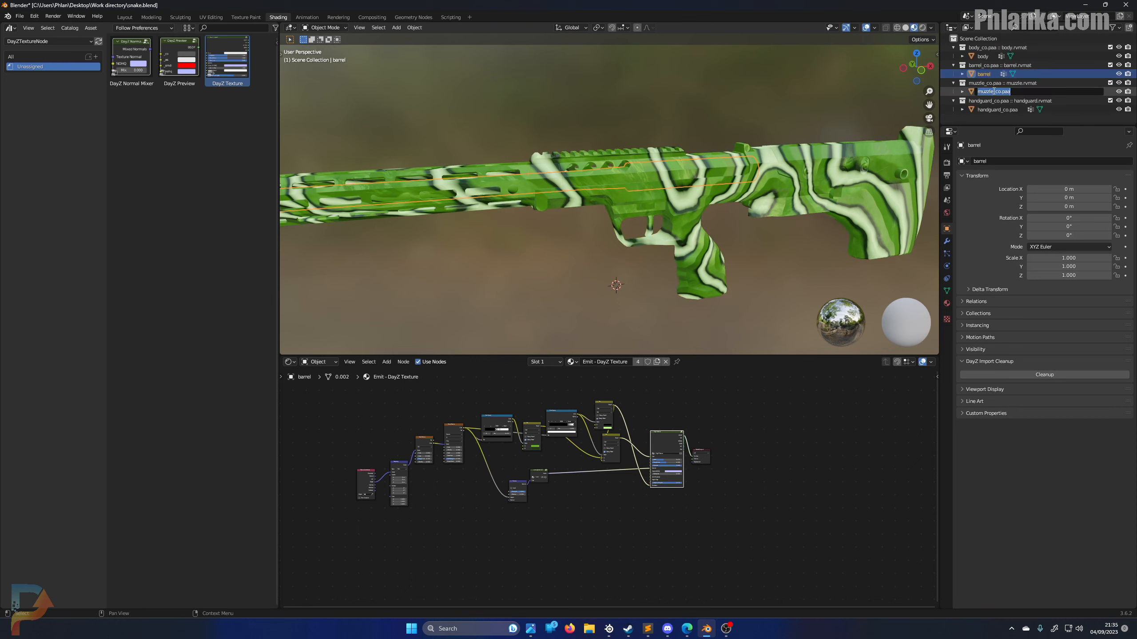
pyautogui.press('BackSpace')
pyautogui.press('Return')
# Rename the handguard_co.paa object to handguard
pyautogui.doubleClick(1000, 109)
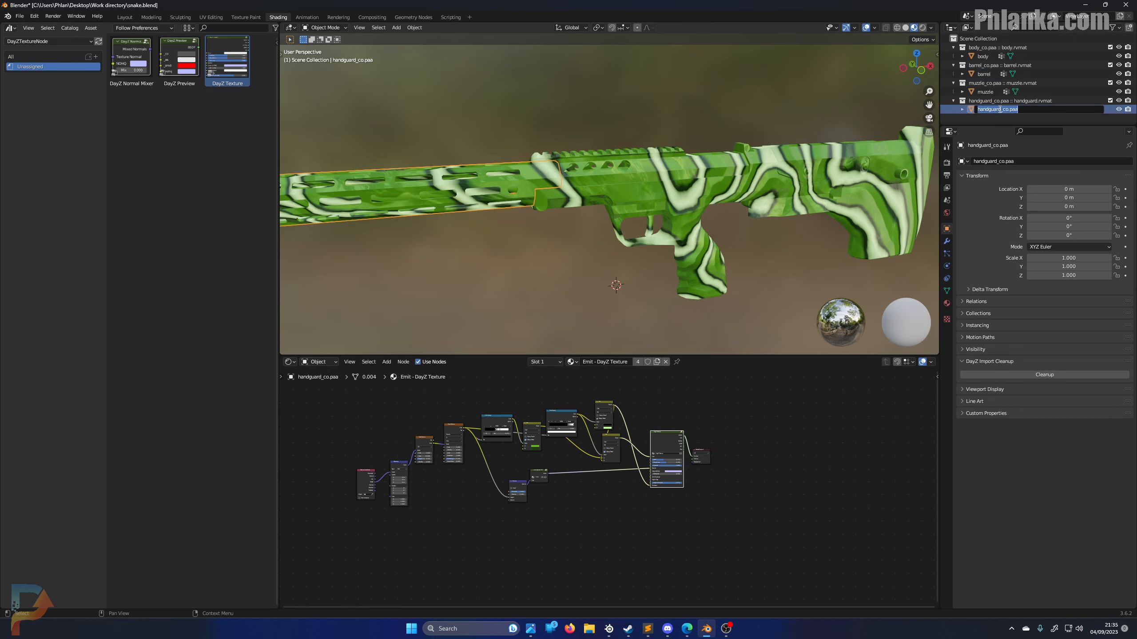
pyautogui.moveTo(1002, 110); pyautogui.dragTo(1030, 110)
pyautogui.press('BackSpace')
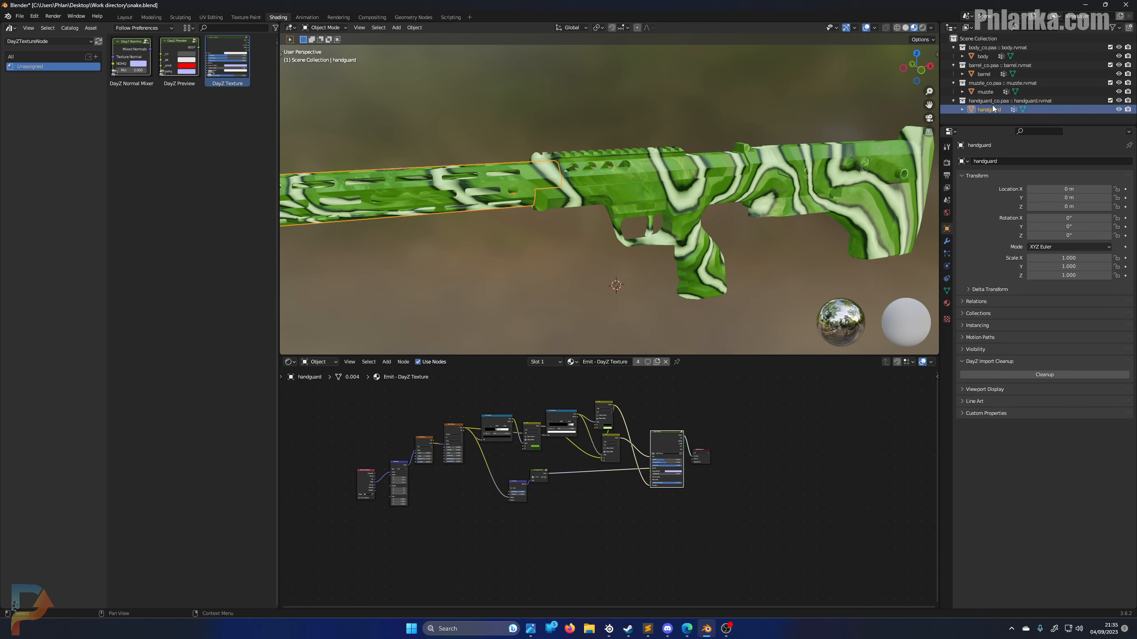
pyautogui.press('Return')
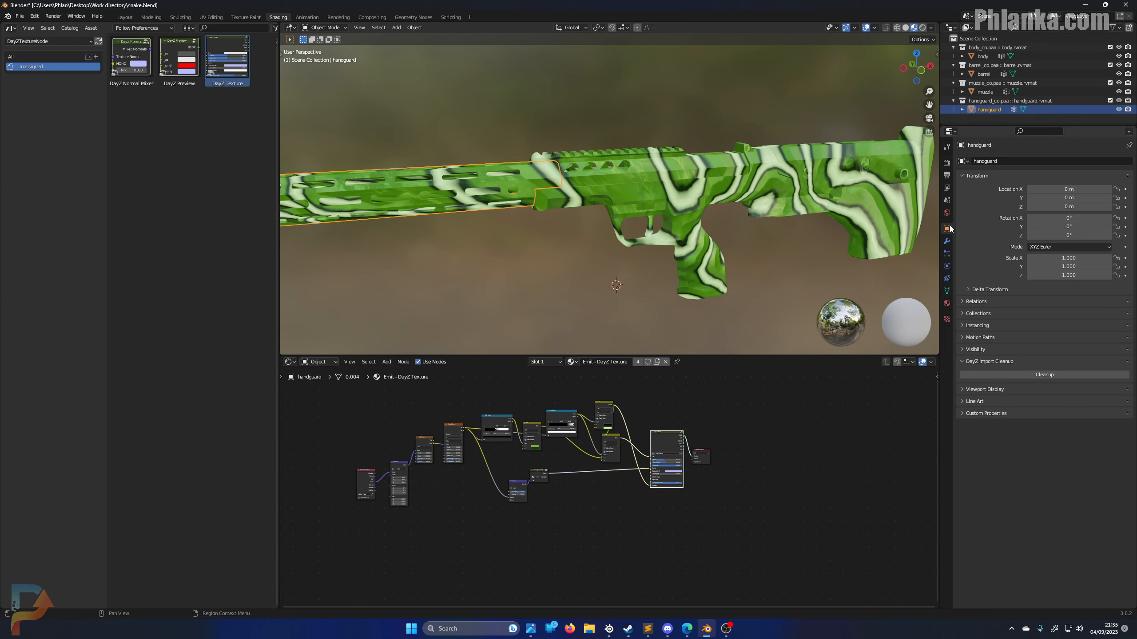
# Set the scene's render engine to Cycles and select the rifle's body object, nudging the DayZ Texture node slightly upward
pyautogui.click(946, 163)
pyautogui.click(1052, 165)
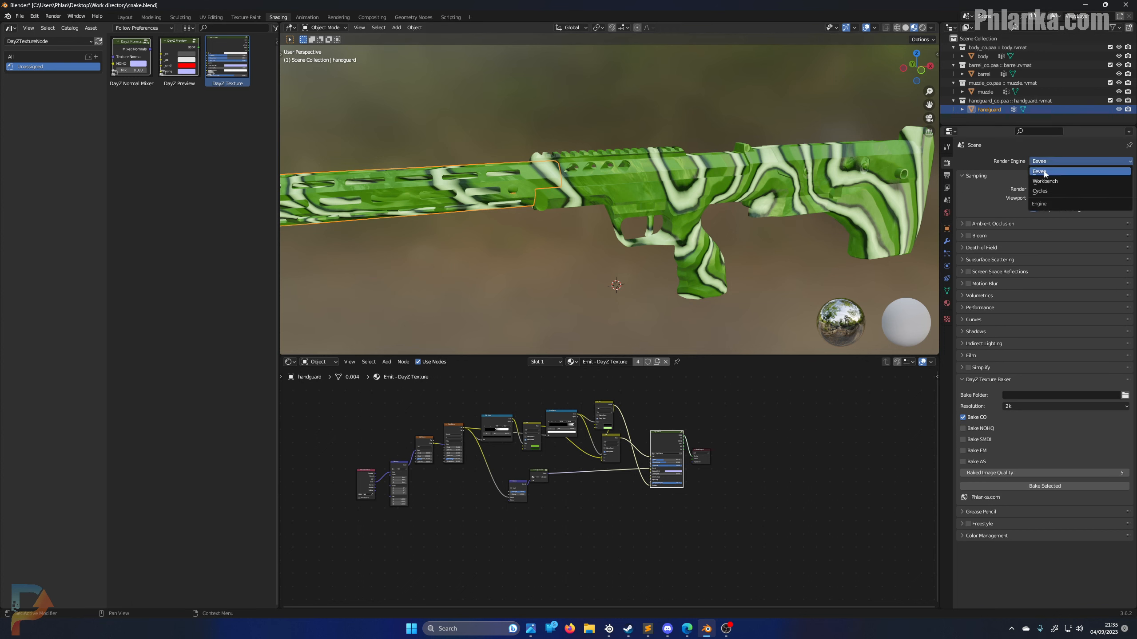
pyautogui.click(1047, 197)
pyautogui.click(714, 214)
pyautogui.moveTo(772, 263); pyautogui.dragTo(748, 255, button='middle')
pyautogui.scroll(-3, 901, 348)
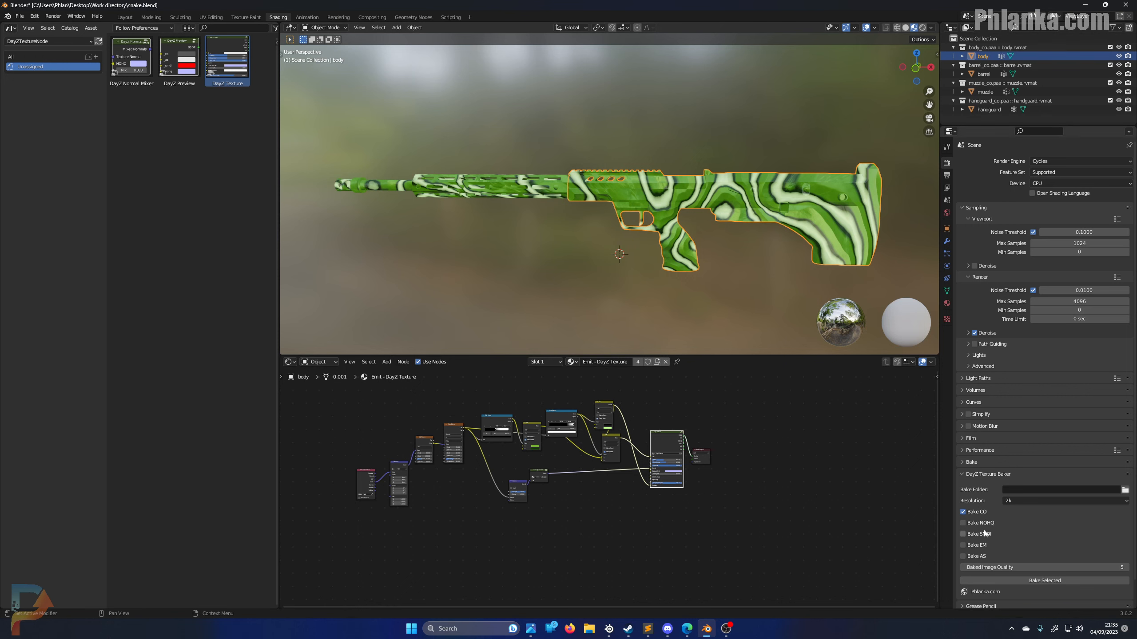
pyautogui.moveTo(819, 177); pyautogui.dragTo(746, 192, button='middle')
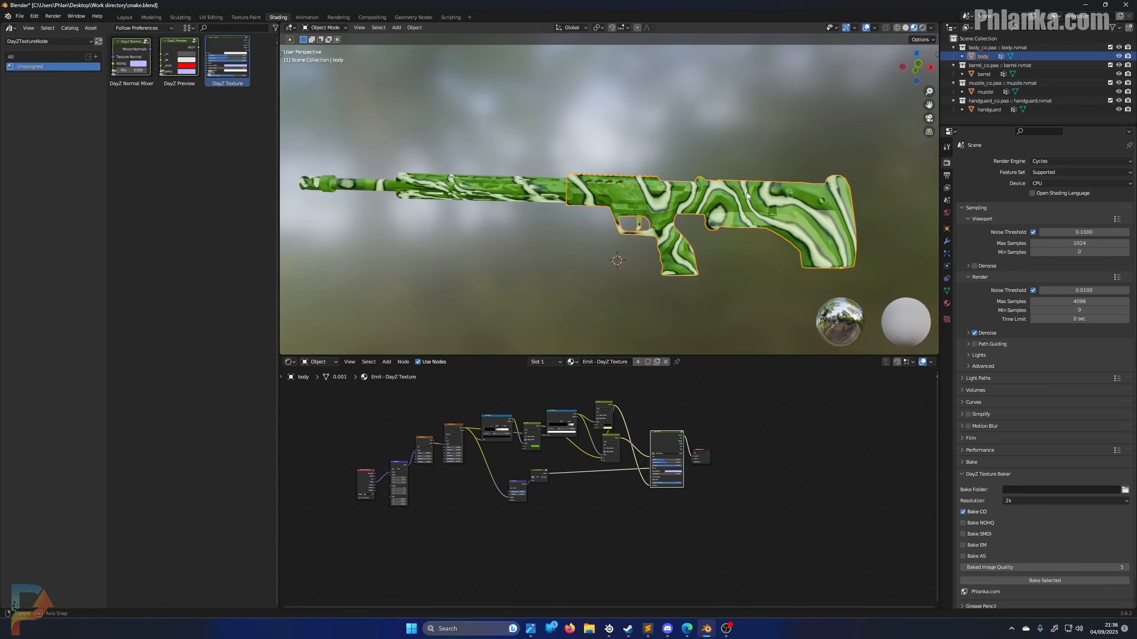
pyautogui.scroll(3, 683, 500)
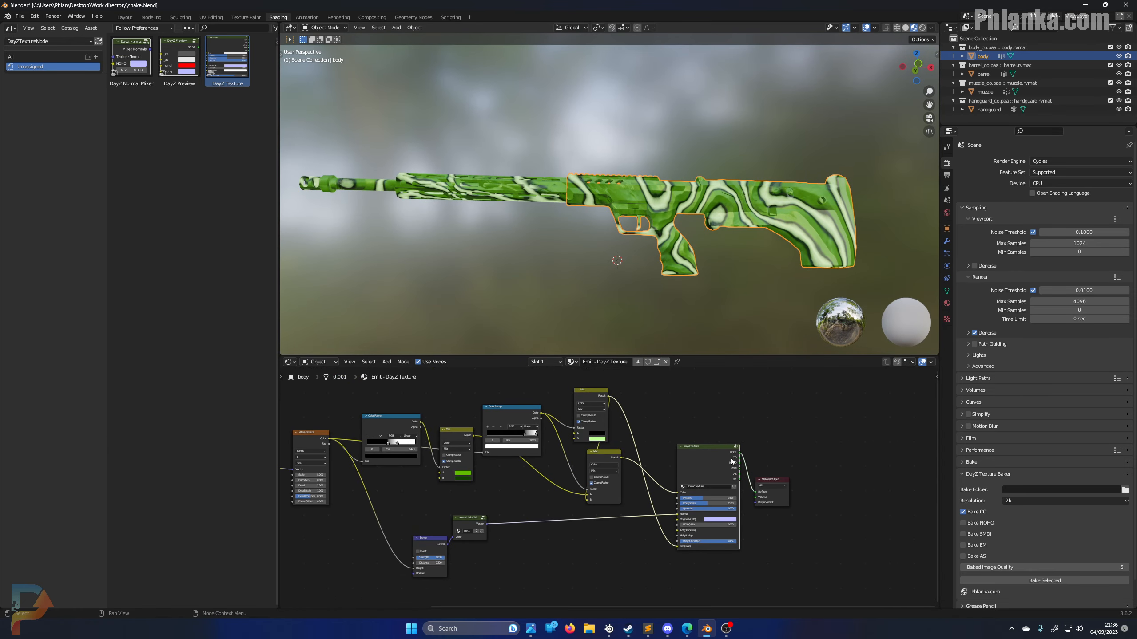
pyautogui.moveTo(697, 453); pyautogui.dragTo(725, 444)
# Switch the render engine to Eevee and back to Cycles
pyautogui.click(1043, 161)
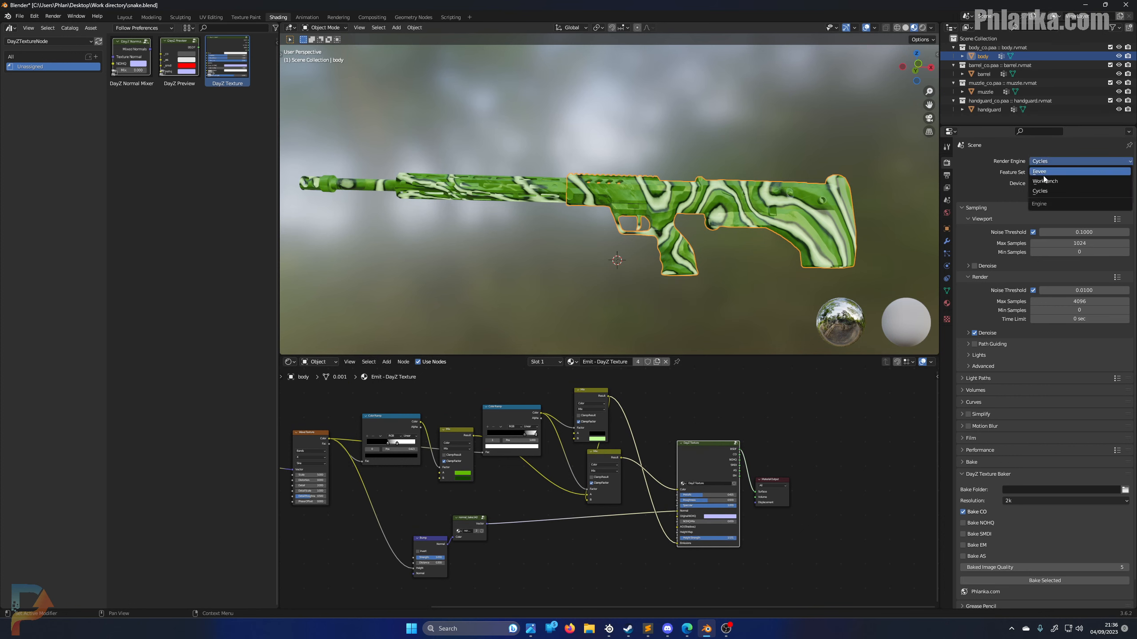
pyautogui.click(1052, 171)
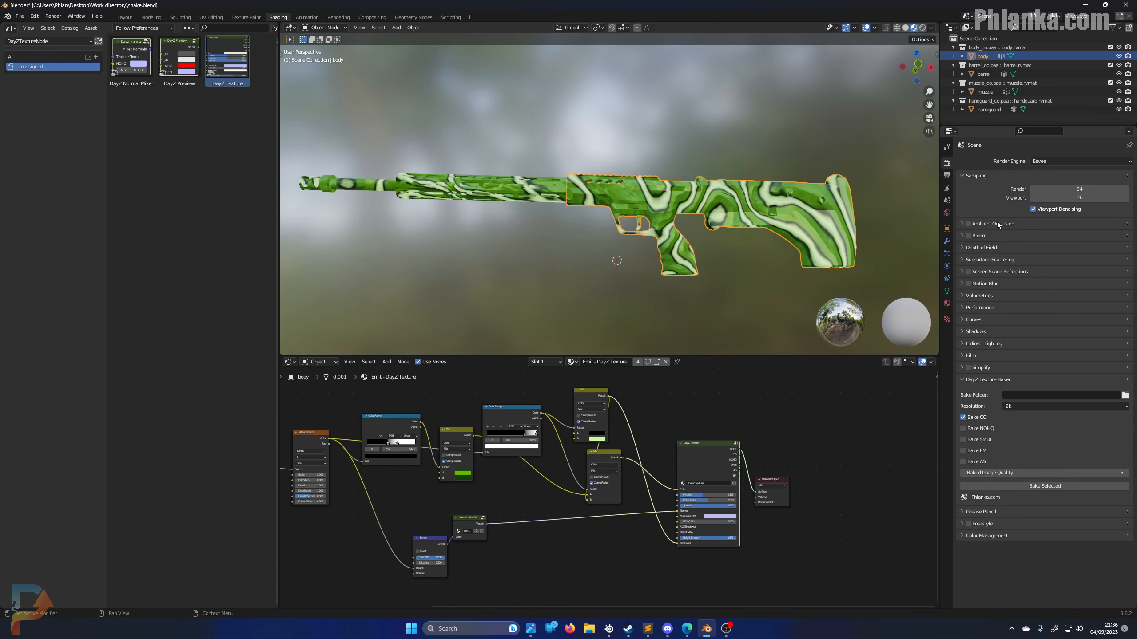
pyautogui.click(1062, 161)
pyautogui.click(1052, 191)
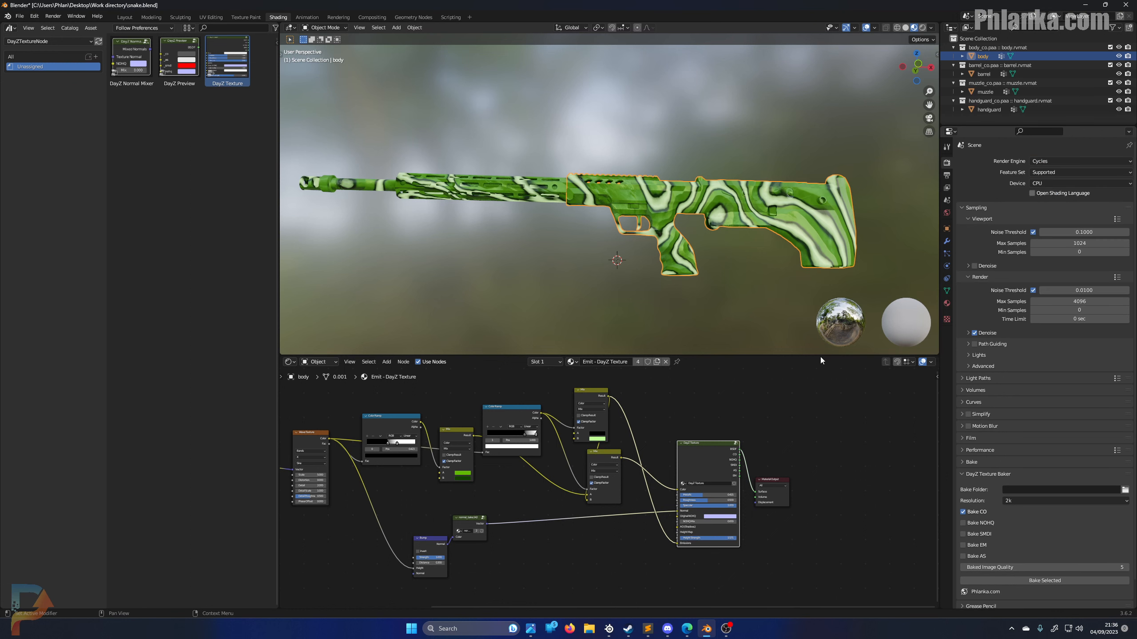
# Add an Ambient Occlusion node above the DayZ Texture node and preview its output on the rifle
pyautogui.hotkey('shift', 'a')
pyautogui.click(706, 394)
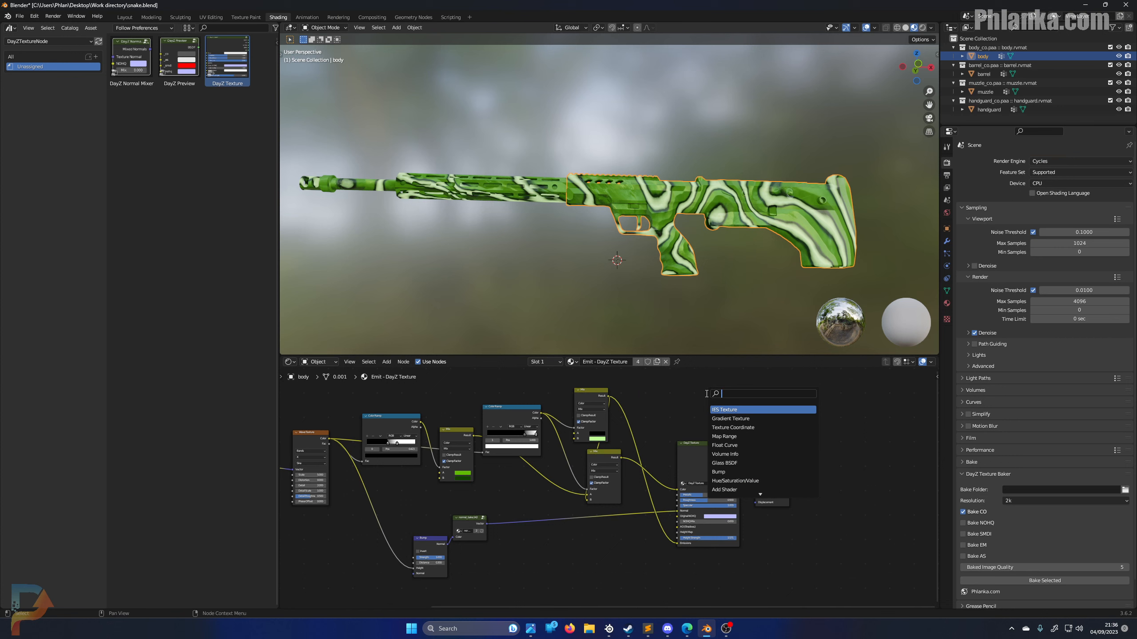
pyautogui.write('am')
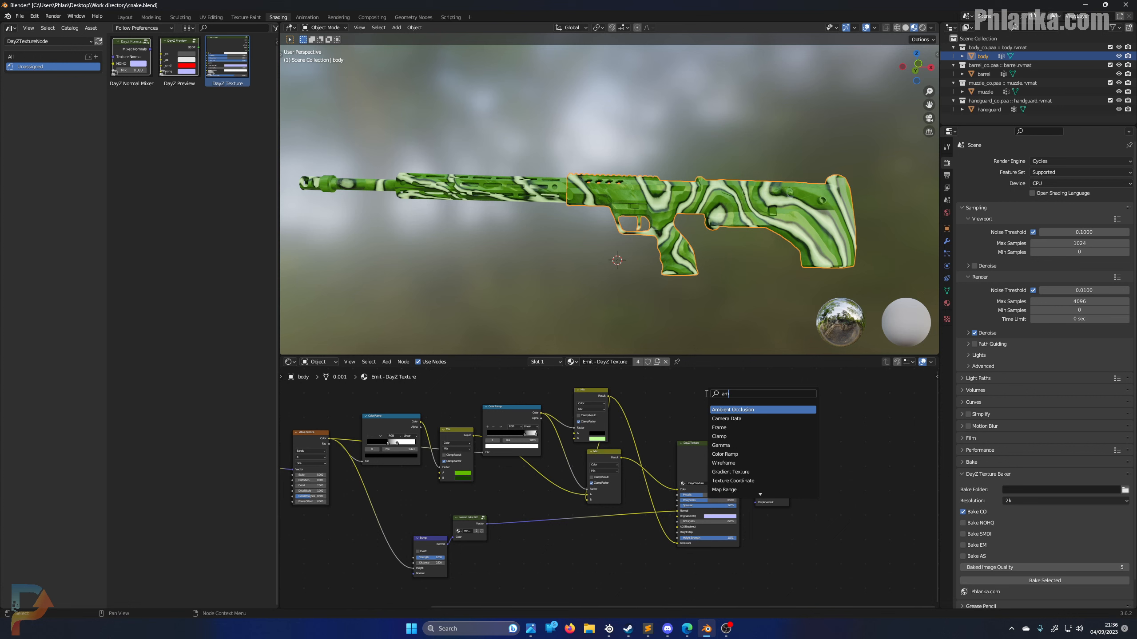
pyautogui.press('Return')
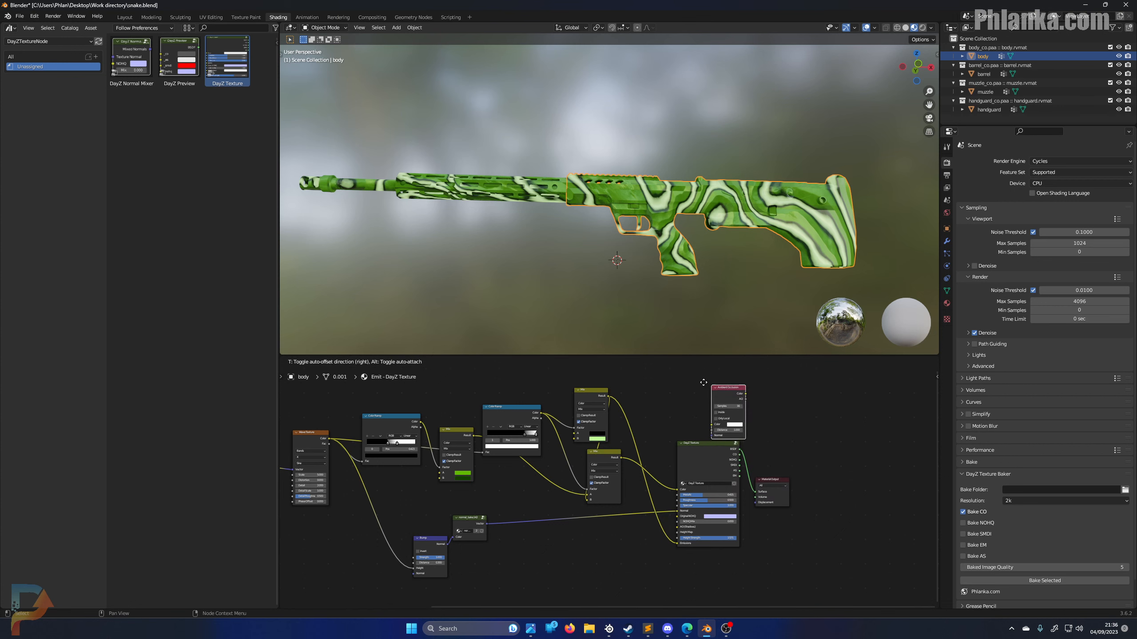
pyautogui.click(719, 382)
pyautogui.keyDown('ctrl'); pyautogui.keyDown('shift'); pyautogui.click(725, 385); pyautogui.keyUp('shift'); pyautogui.keyUp('ctrl')
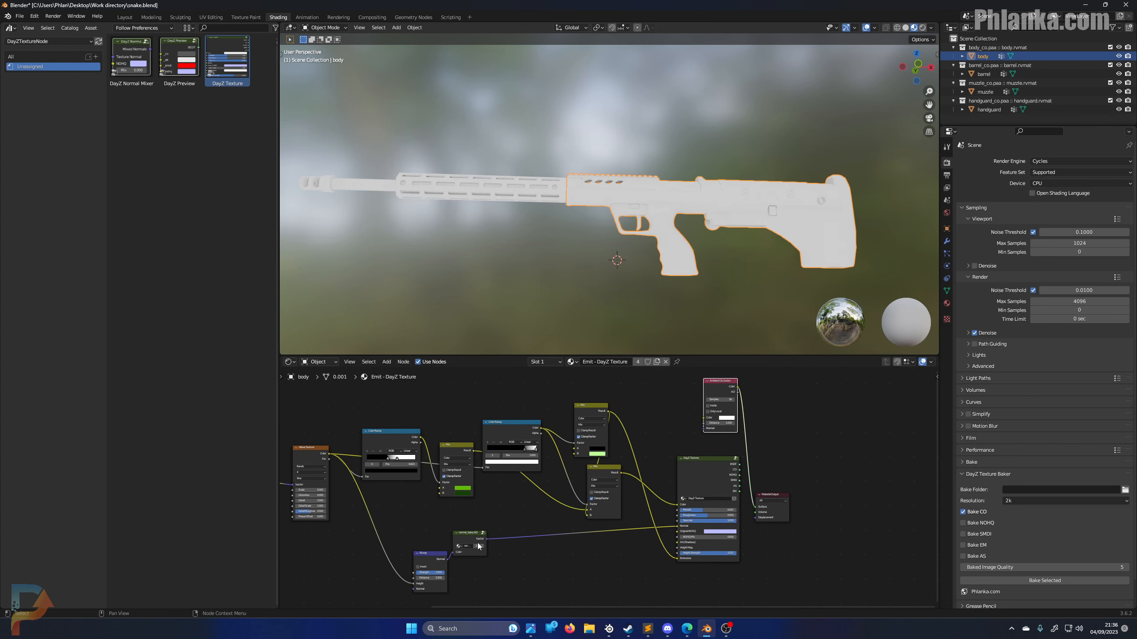
# Try feeding the normal group node's output into the Ambient Occlusion node's Normal input and check the shading on the rifle
pyautogui.moveTo(486, 538); pyautogui.dragTo(698, 401)
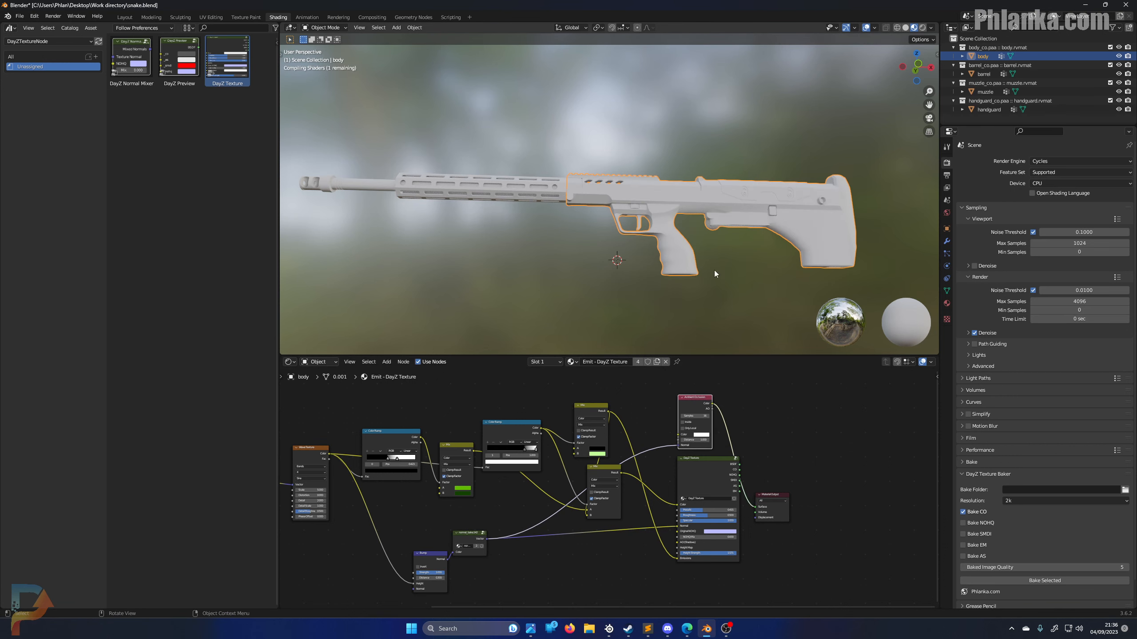
pyautogui.scroll(2, 717, 269)
pyautogui.moveTo(743, 263)
pyautogui.mouseDown(button='middle')
pyautogui.moveTo(707, 266)
pyautogui.moveTo(739, 280)
pyautogui.mouseUp(button='middle')
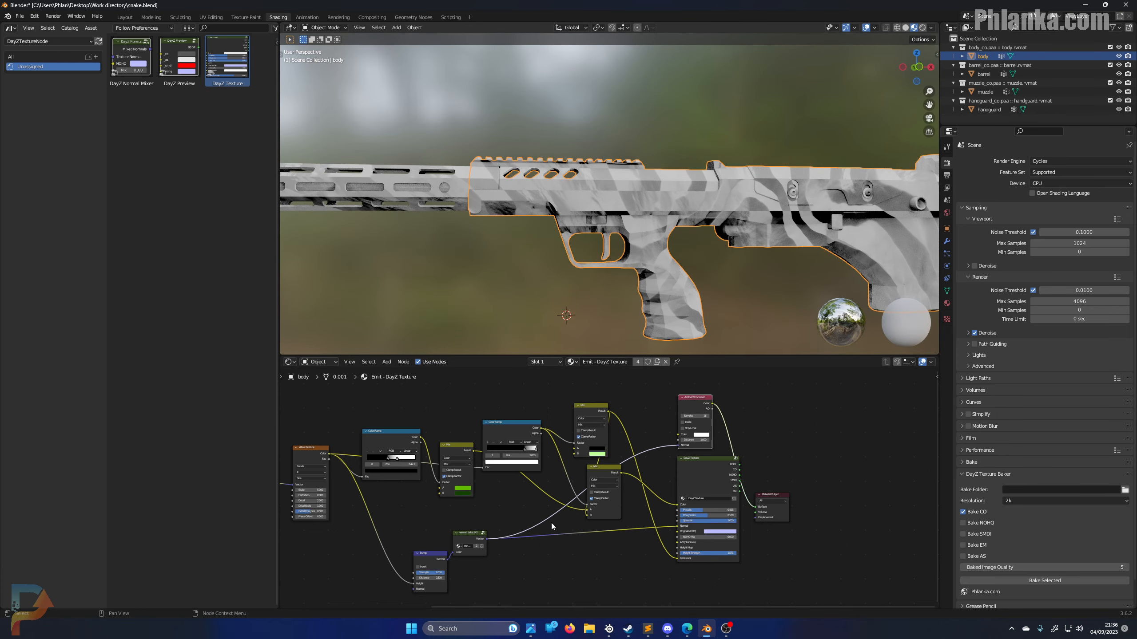
# Connect the Bump node's Normal output to the Ambient Occlusion node's Normal input and inspect the rifle from another angle
pyautogui.moveTo(447, 560); pyautogui.dragTo(679, 444)
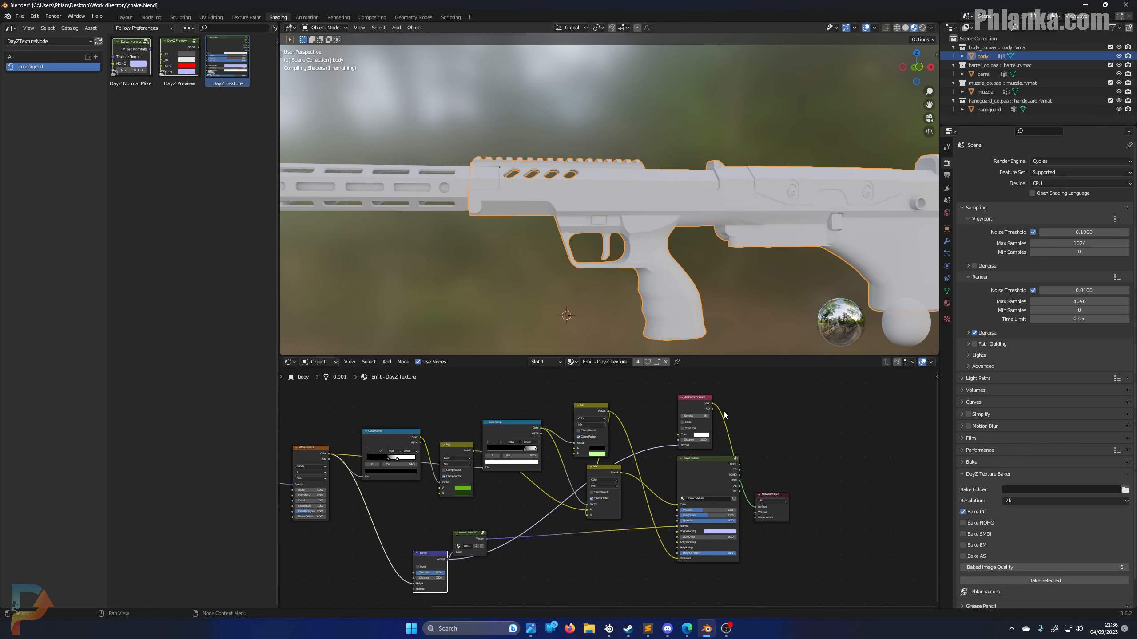
pyautogui.moveTo(703, 313); pyautogui.dragTo(648, 306, button='middle')
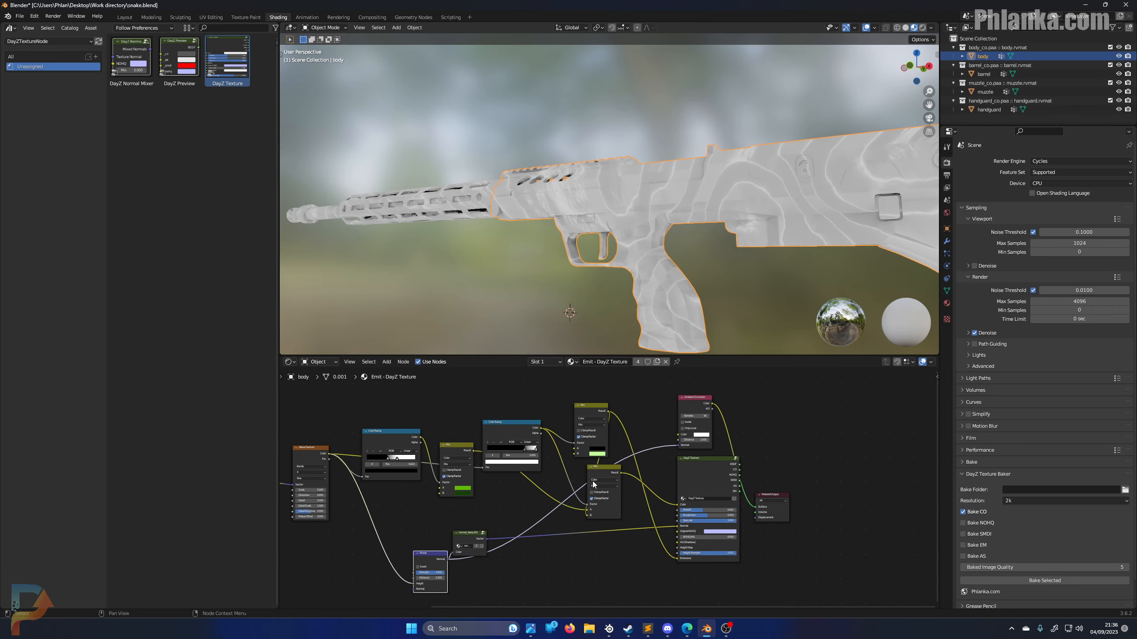
pyautogui.moveTo(487, 544); pyautogui.dragTo(491, 534)
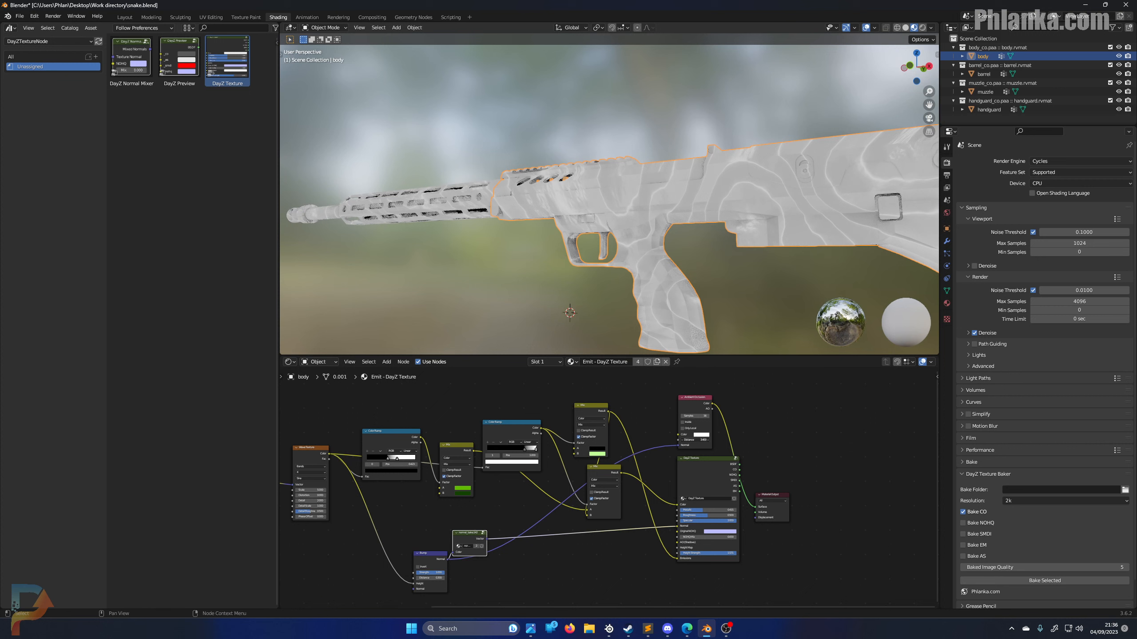
# Raise the Ambient Occlusion node's Samples to 33 and try its Inside option on the rifle
pyautogui.click(707, 416)
pyautogui.click(707, 416)
pyautogui.moveTo(696, 416)
pyautogui.mouseDown()
pyautogui.moveTo(673, 416)
pyautogui.moveTo(698, 416)
pyautogui.mouseUp()
pyautogui.click(683, 422)
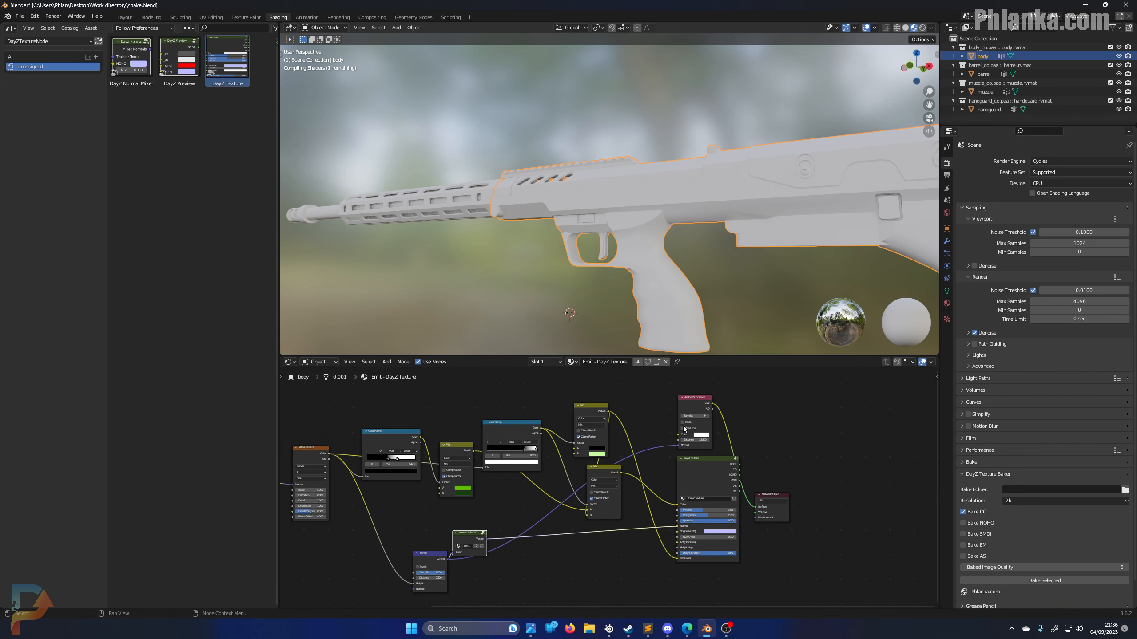
pyautogui.moveTo(695, 314); pyautogui.dragTo(662, 283, button='middle')
pyautogui.scroll(2, 749, 322)
pyautogui.click(708, 416)
pyautogui.click(708, 417)
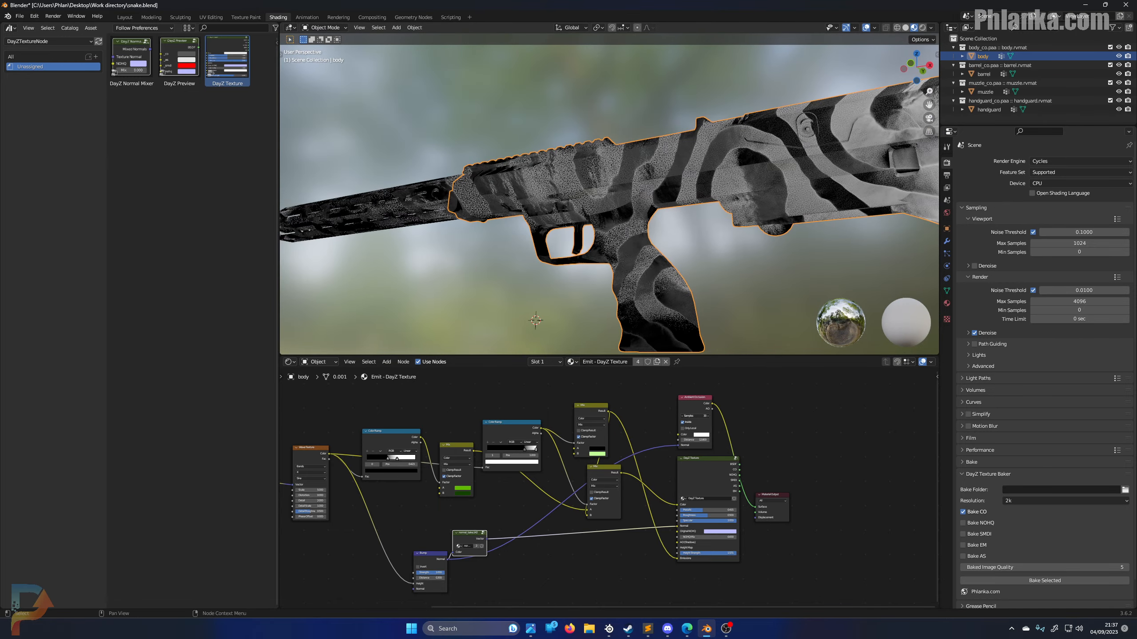
pyautogui.click(707, 417)
pyautogui.moveTo(696, 417); pyautogui.dragTo(694, 440)
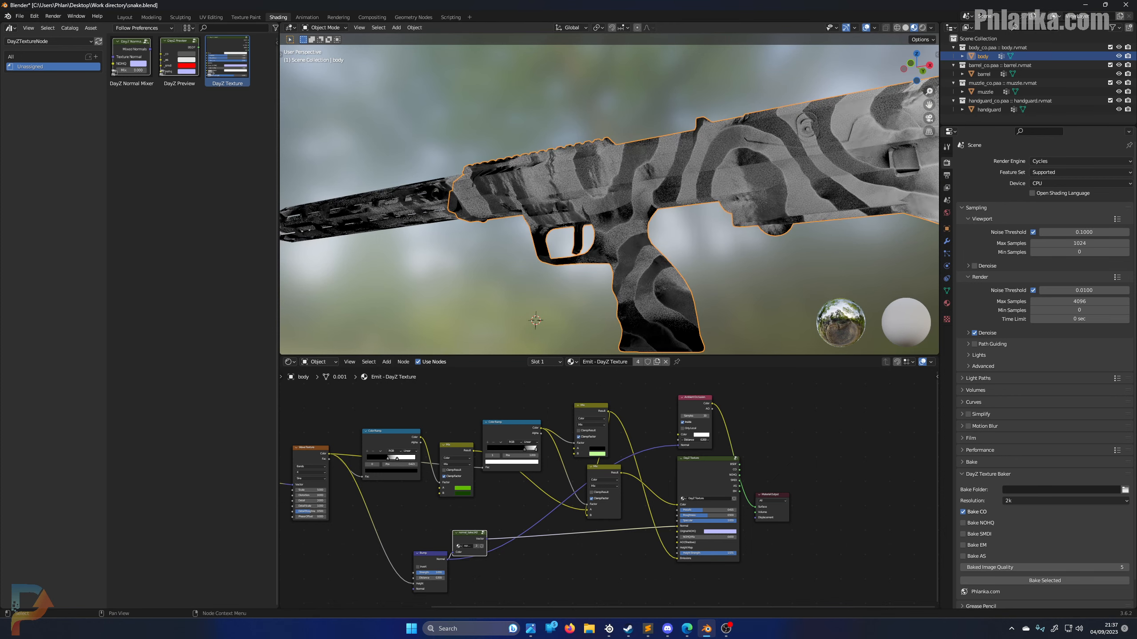
pyautogui.scroll(-5, 695, 189)
pyautogui.moveTo(696, 189); pyautogui.dragTo(776, 220, button='middle')
# Turn off Inside and turn on Only Local on the Ambient Occlusion node, then inspect the rifle
pyautogui.click(682, 422)
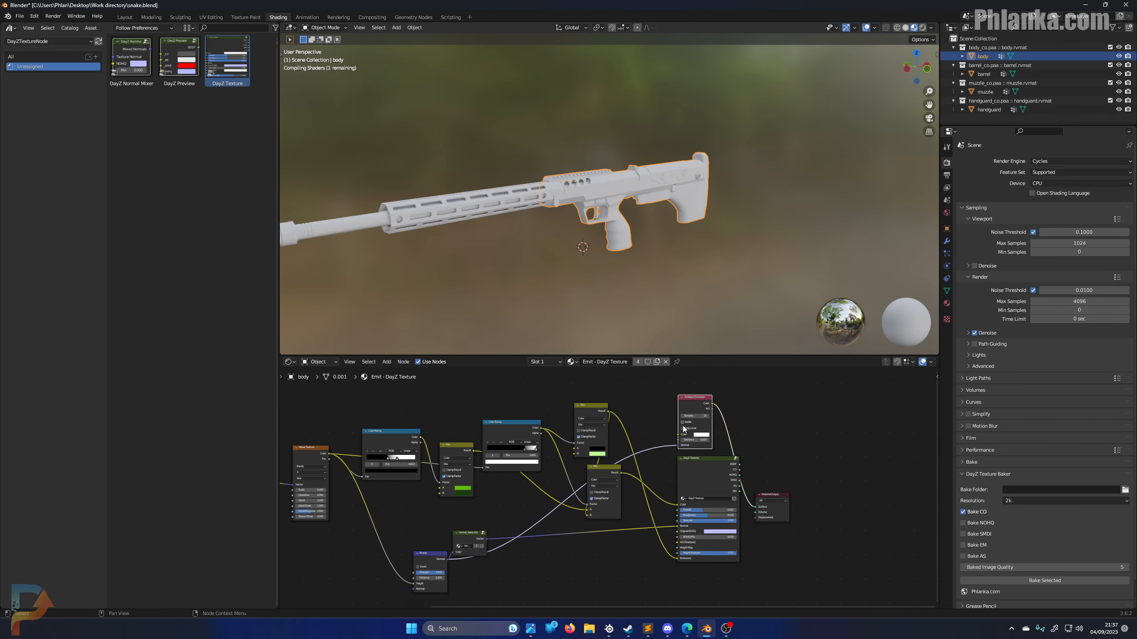
pyautogui.click(682, 428)
pyautogui.scroll(6, 671, 242)
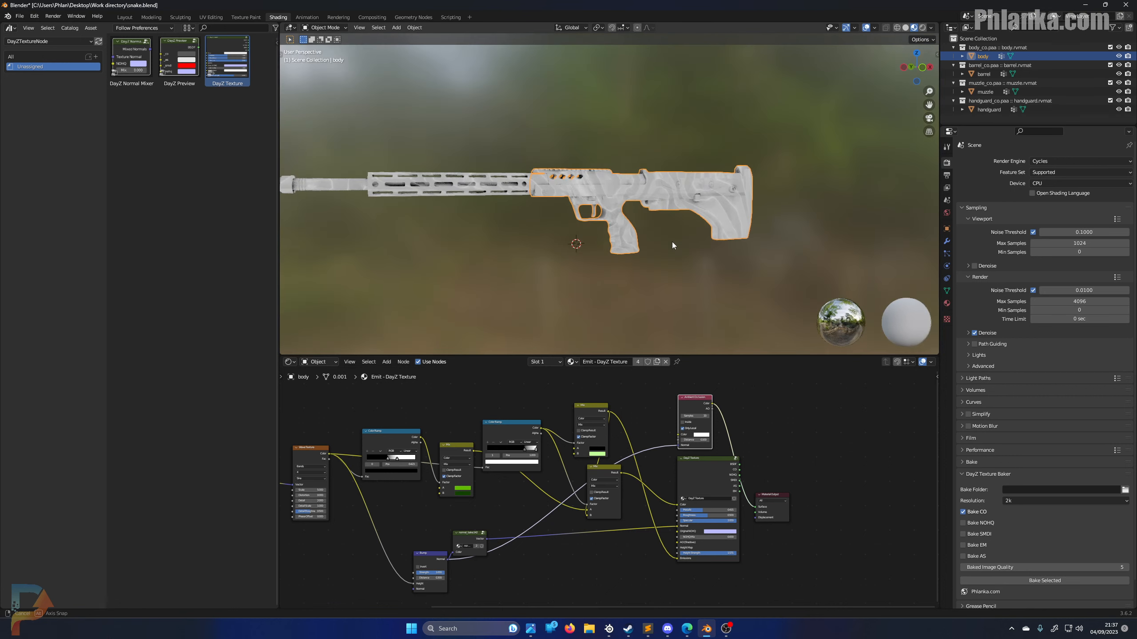
pyautogui.moveTo(673, 242); pyautogui.dragTo(697, 221, button='middle')
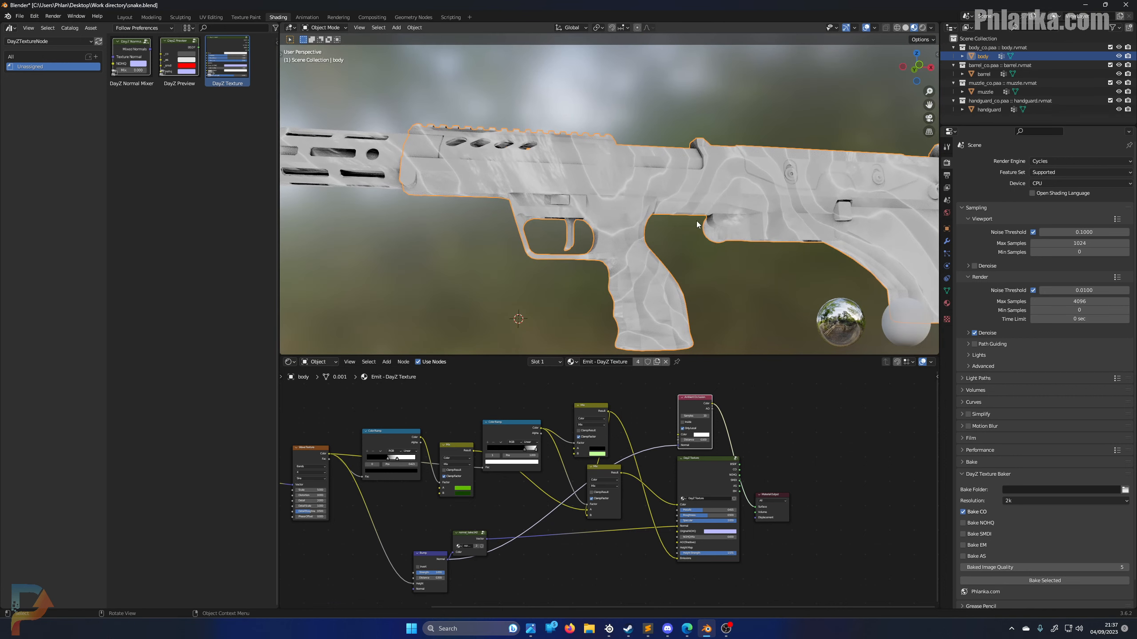
# Set the Ambient Occlusion node's Distance to 10.600 and check the shading around the handguard and body
pyautogui.moveTo(698, 441); pyautogui.dragTo(720, 441)
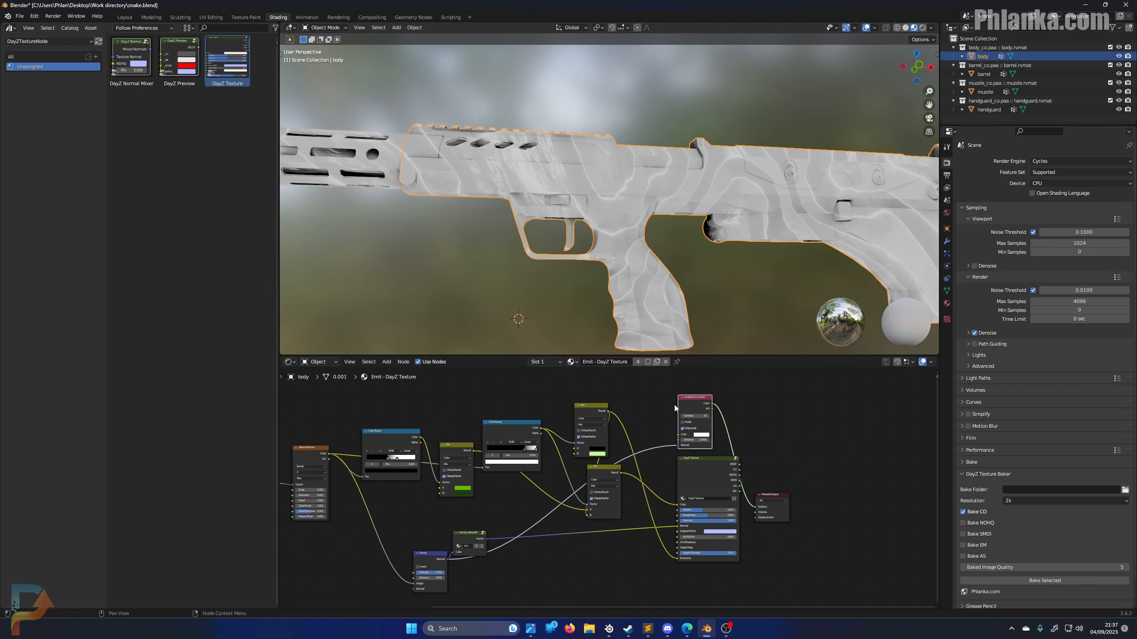
pyautogui.moveTo(363, 155); pyautogui.dragTo(382, 173, button='middle')
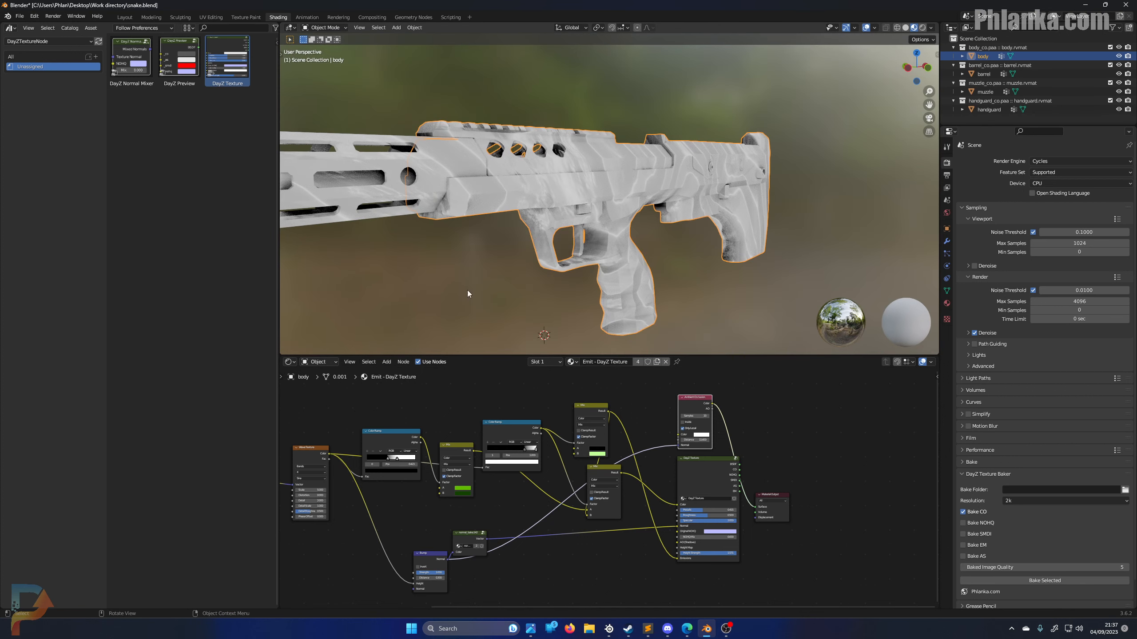
pyautogui.scroll(-1, 722, 415)
pyautogui.moveTo(705, 410); pyautogui.dragTo(773, 398)
pyautogui.press('Escape')
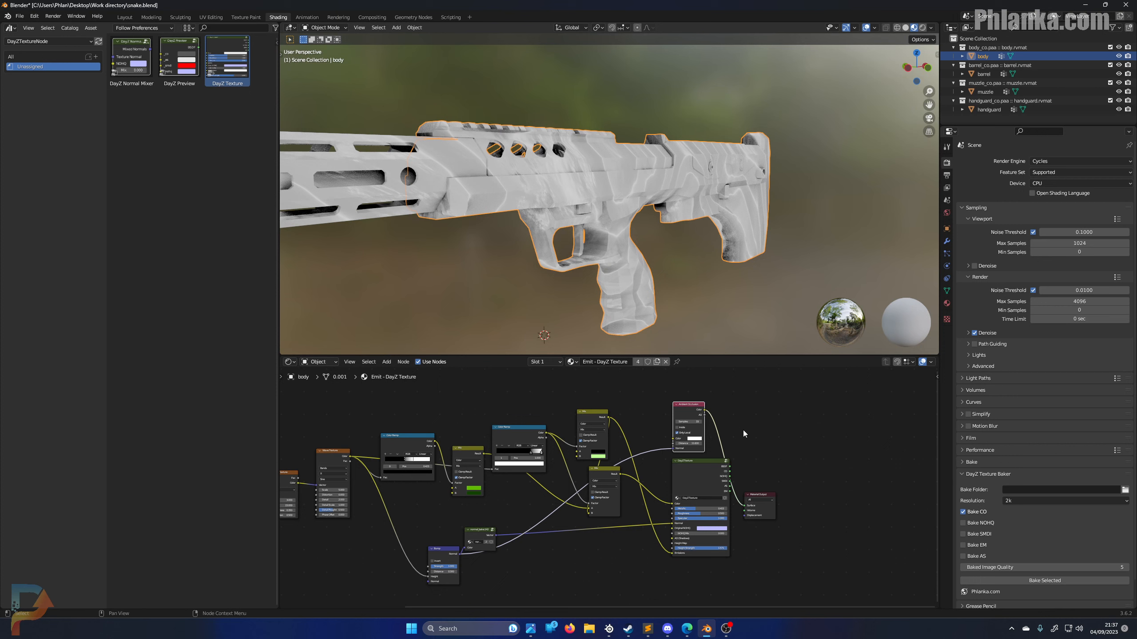
pyautogui.scroll(3, 673, 455)
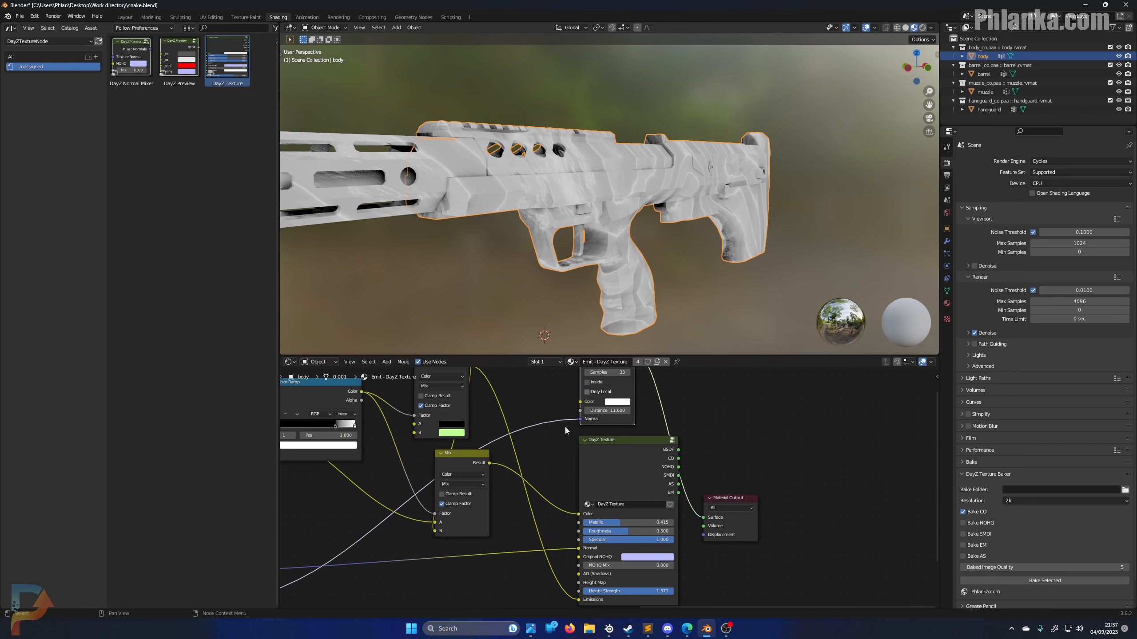
# Reposition the Ambient Occlusion node and connect its Color output to the DayZ Texture node's AO (Shadows) input
pyautogui.moveTo(669, 389); pyautogui.dragTo(664, 414, button='middle')
pyautogui.moveTo(617, 371); pyautogui.dragTo(547, 399)
pyautogui.moveTo(546, 396); pyautogui.dragTo(566, 379, button='middle')
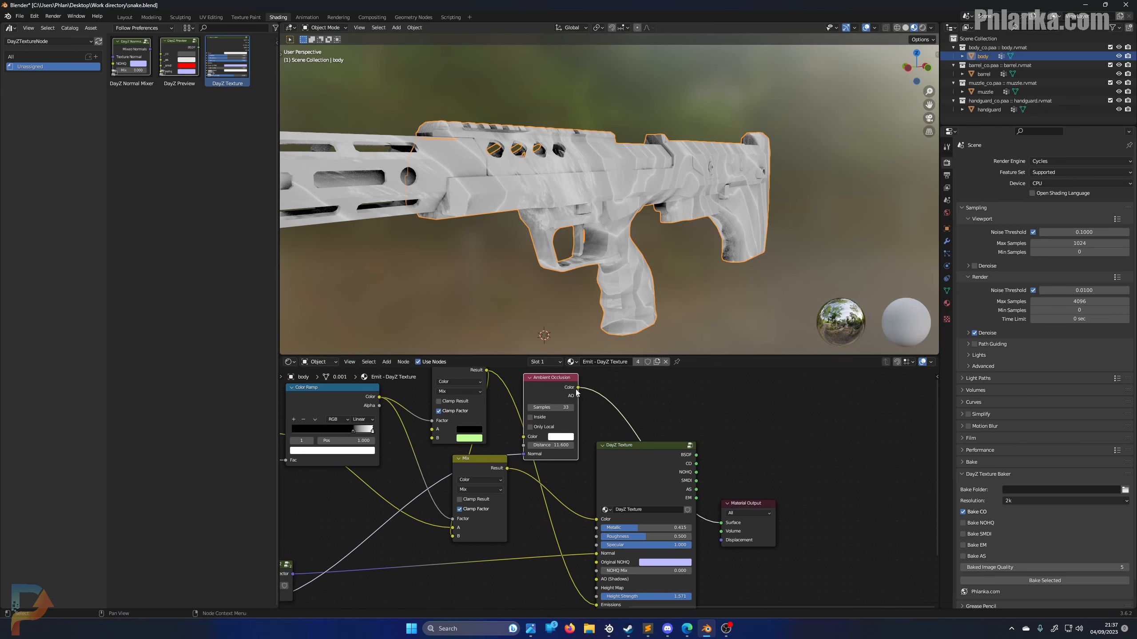
pyautogui.moveTo(577, 388); pyautogui.dragTo(602, 567)
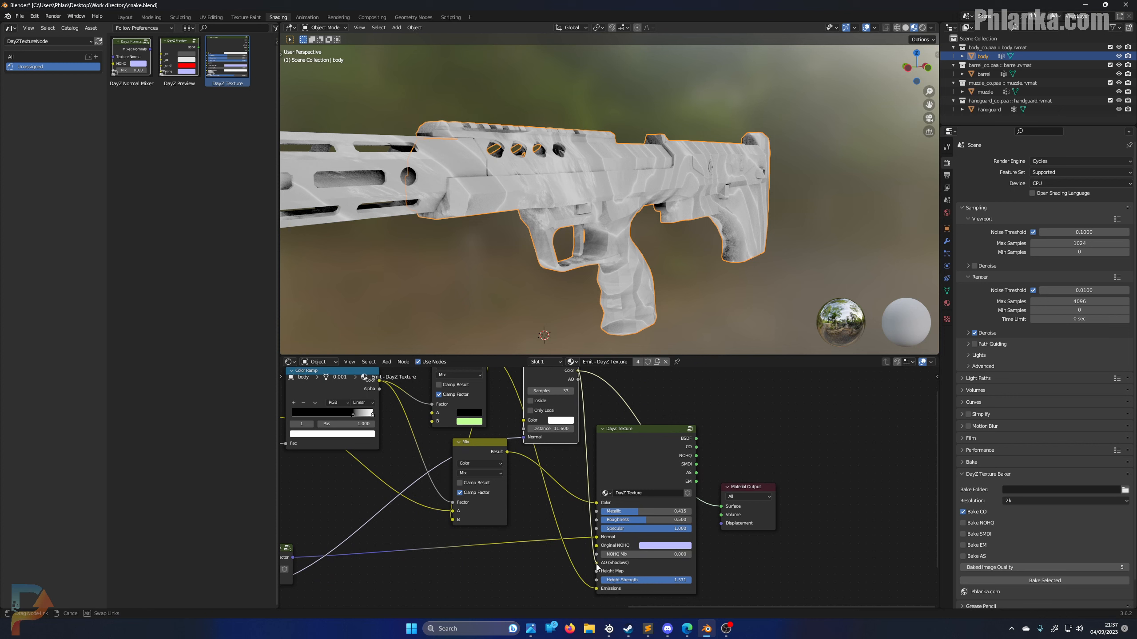
# Preview the DayZ Texture node's BSDF output and inspect the camo rifle from several angles
pyautogui.keyDown('ctrl'); pyautogui.keyDown('shift'); pyautogui.click(664, 429); pyautogui.keyUp('shift'); pyautogui.keyUp('ctrl')
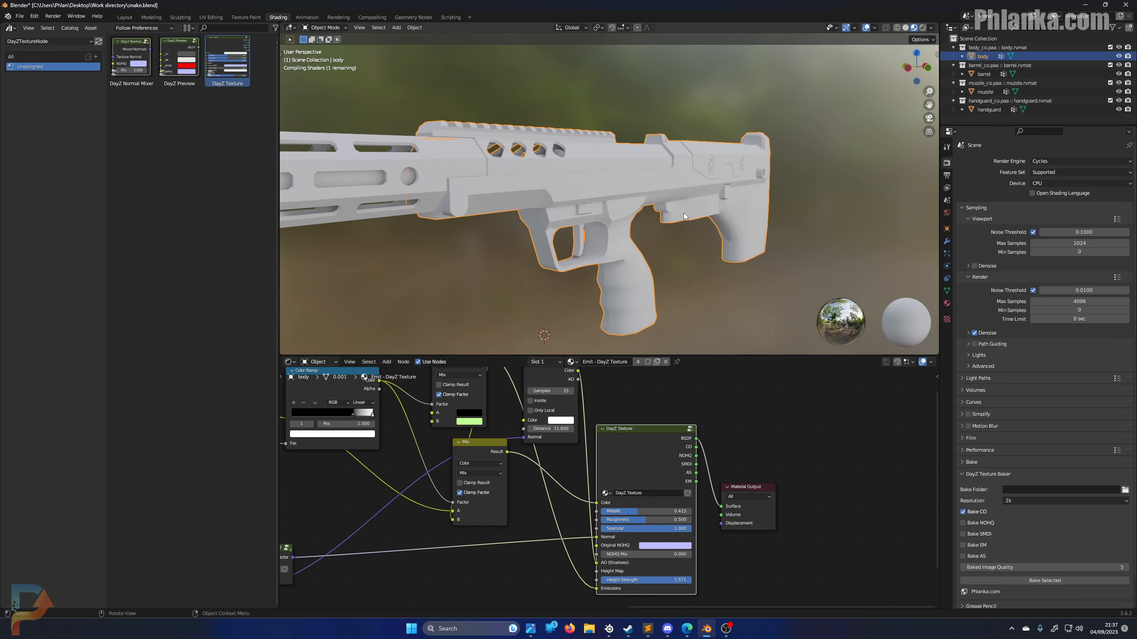
pyautogui.moveTo(671, 201); pyautogui.dragTo(698, 231, button='middle')
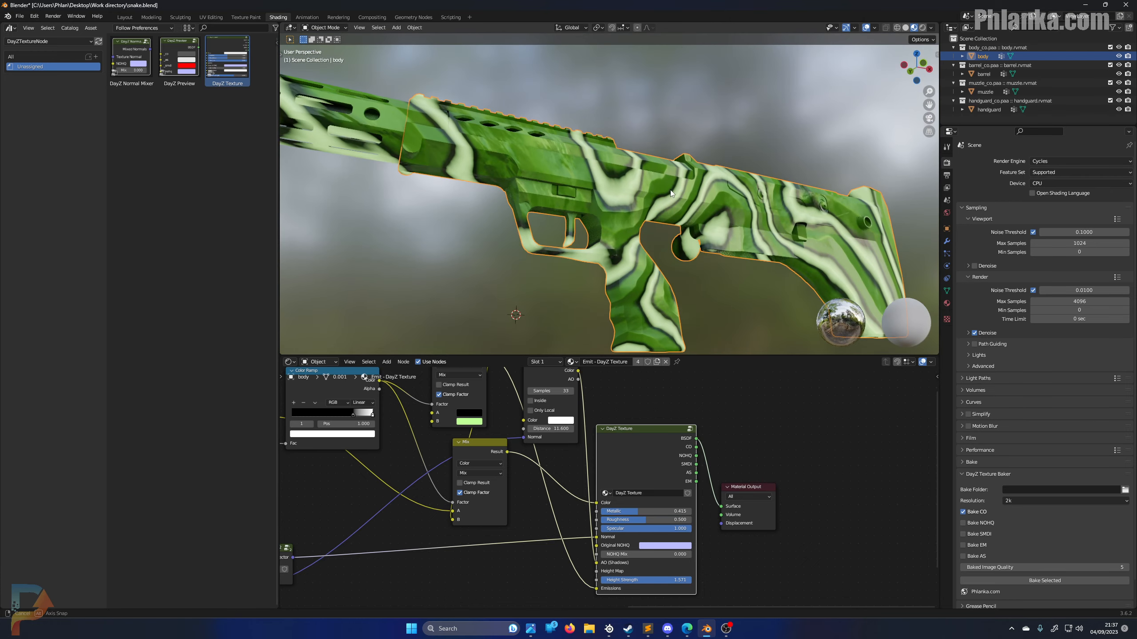
pyautogui.scroll(-3, 356, 152)
pyautogui.moveTo(352, 153); pyautogui.dragTo(502, 191, button='middle')
pyautogui.scroll(3, 677, 221)
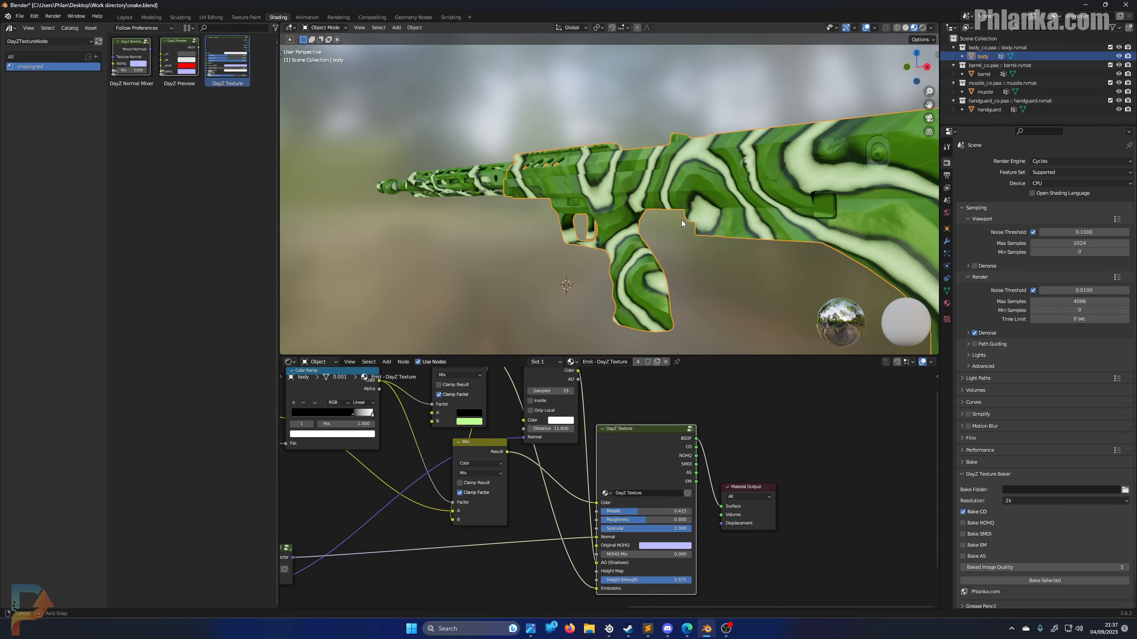
pyautogui.moveTo(832, 204); pyautogui.dragTo(698, 291, button='middle')
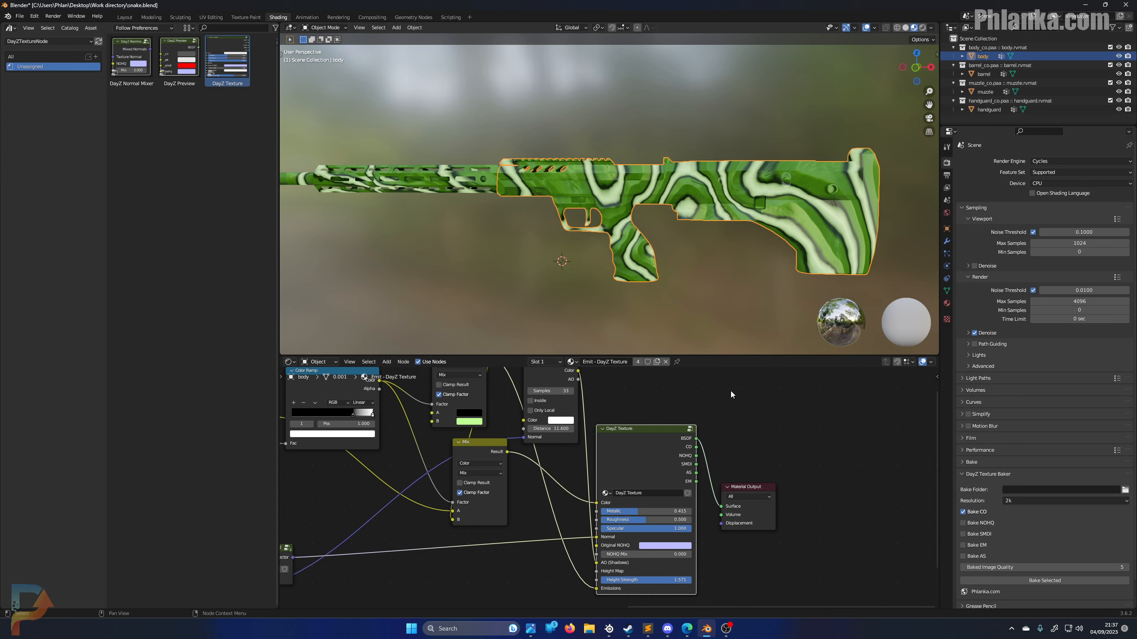
# Switch the preview to the DayZ Texture node's AS output and examine the ambient shadow map on the rifle
pyautogui.moveTo(716, 426); pyautogui.dragTo(741, 413, button='middle')
pyautogui.keyDown('ctrl'); pyautogui.keyDown('shift'); pyautogui.click(703, 414); pyautogui.keyUp('shift'); pyautogui.keyUp('ctrl')
pyautogui.keyDown('ctrl'); pyautogui.keyDown('shift'); pyautogui.click(703, 415); pyautogui.keyUp('shift'); pyautogui.keyUp('ctrl')
pyautogui.keyDown('ctrl'); pyautogui.keyDown('shift'); pyautogui.click(703, 415); pyautogui.keyUp('shift'); pyautogui.keyUp('ctrl')
pyautogui.keyDown('ctrl'); pyautogui.keyDown('shift'); pyautogui.click(703, 415); pyautogui.keyUp('shift'); pyautogui.keyUp('ctrl')
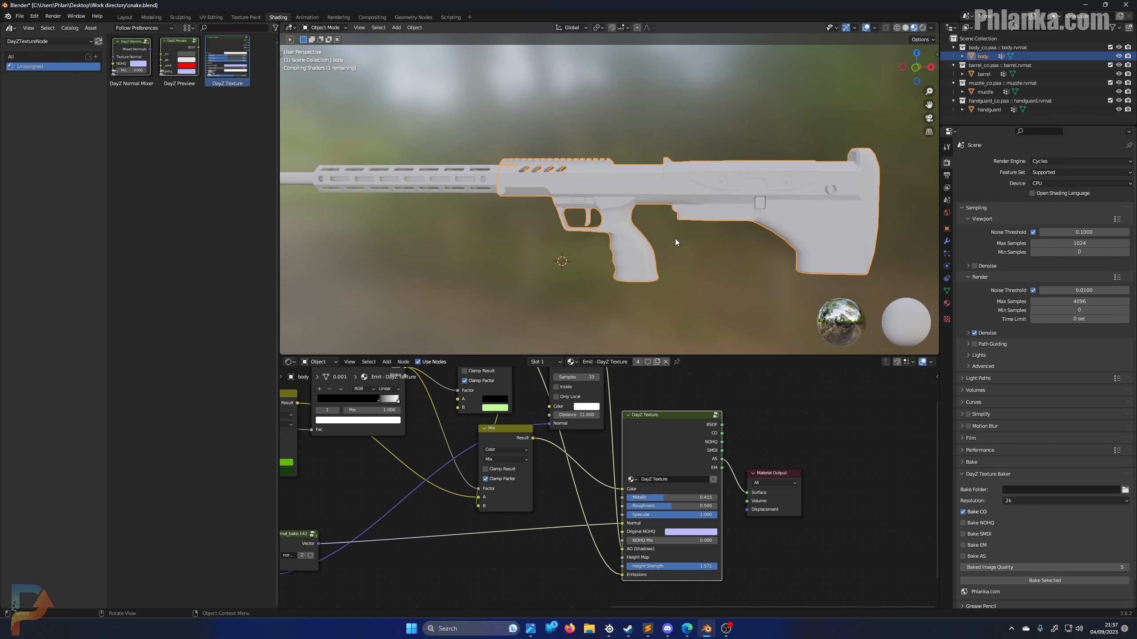
pyautogui.moveTo(675, 238)
pyautogui.mouseDown(button='middle')
pyautogui.moveTo(699, 215)
pyautogui.moveTo(709, 248)
pyautogui.moveTo(697, 245)
pyautogui.mouseUp(button='middle')
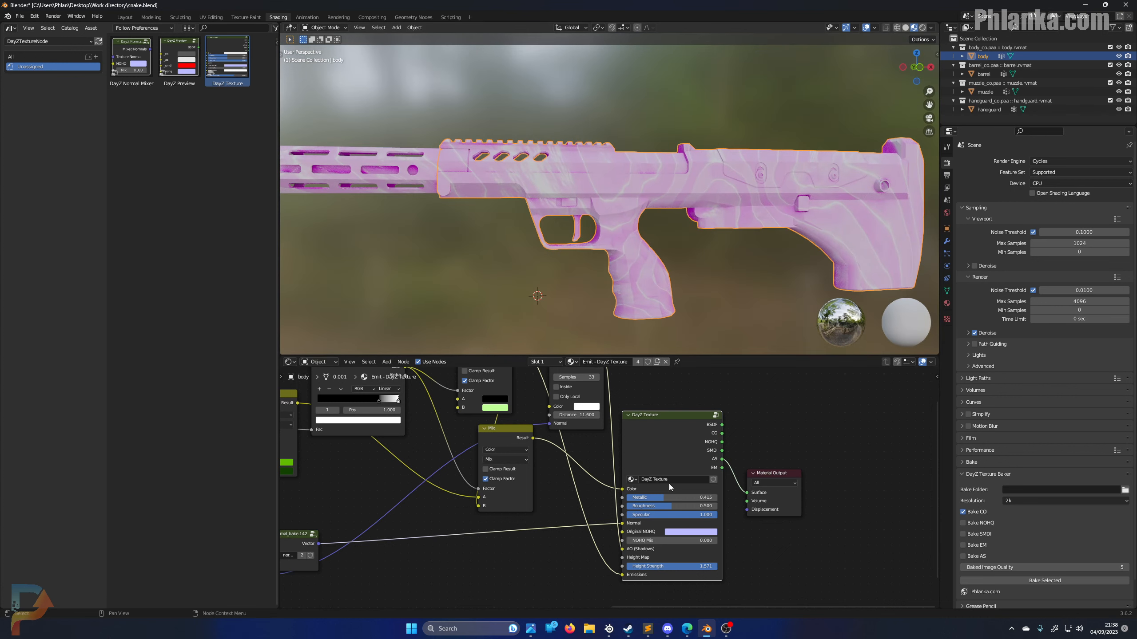
# Set the Ambient Occlusion node's Distance to 0 and its Samples to 128
pyautogui.moveTo(631, 390); pyautogui.dragTo(654, 429, button='middle')
pyautogui.moveTo(611, 454); pyautogui.dragTo(560, 454)
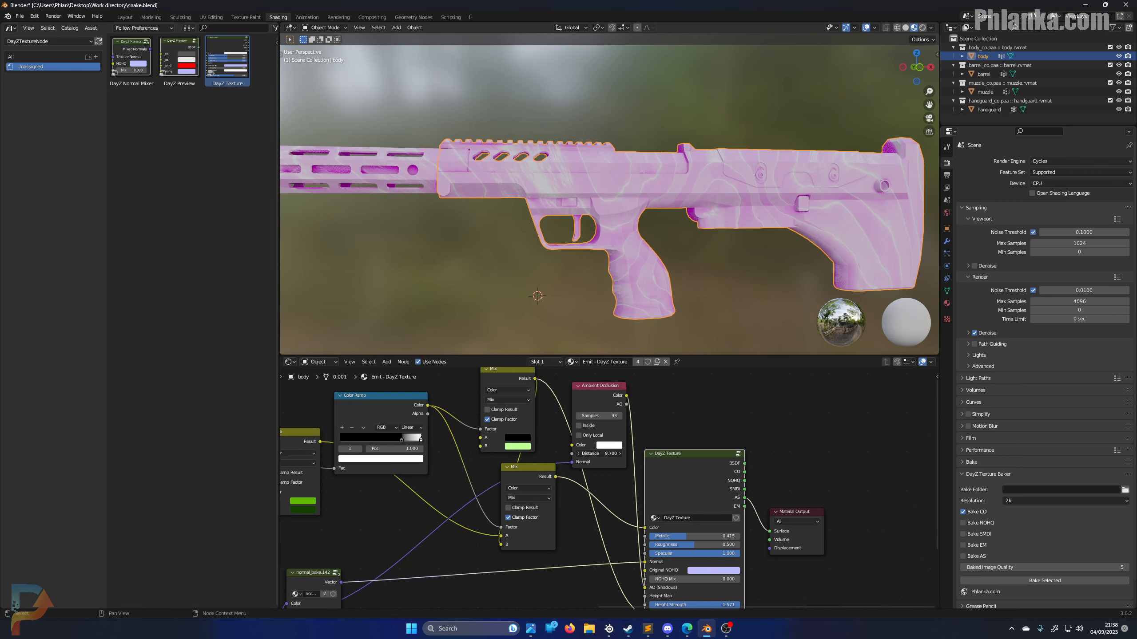
pyautogui.moveTo(610, 416); pyautogui.dragTo(577, 416)
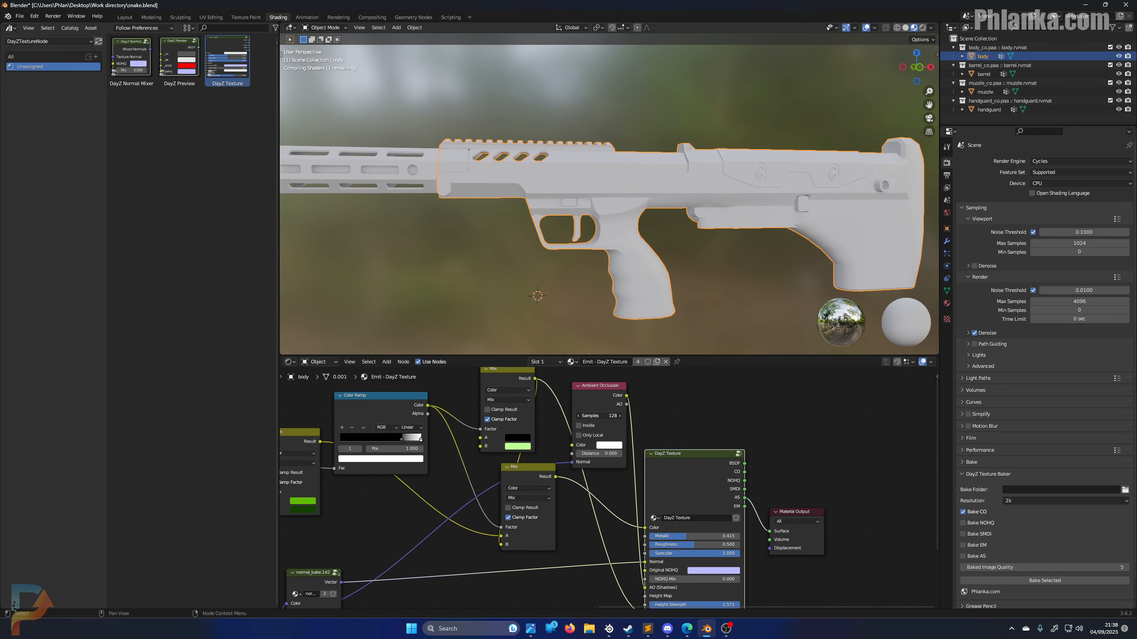
# Connect the normal bake node's Vector output to the Ambient Occlusion Normal input, set Distance to 9.800 and inspect the whole rifle
pyautogui.moveTo(380, 580); pyautogui.dragTo(466, 531, button='middle')
pyautogui.moveTo(429, 533); pyautogui.dragTo(659, 413)
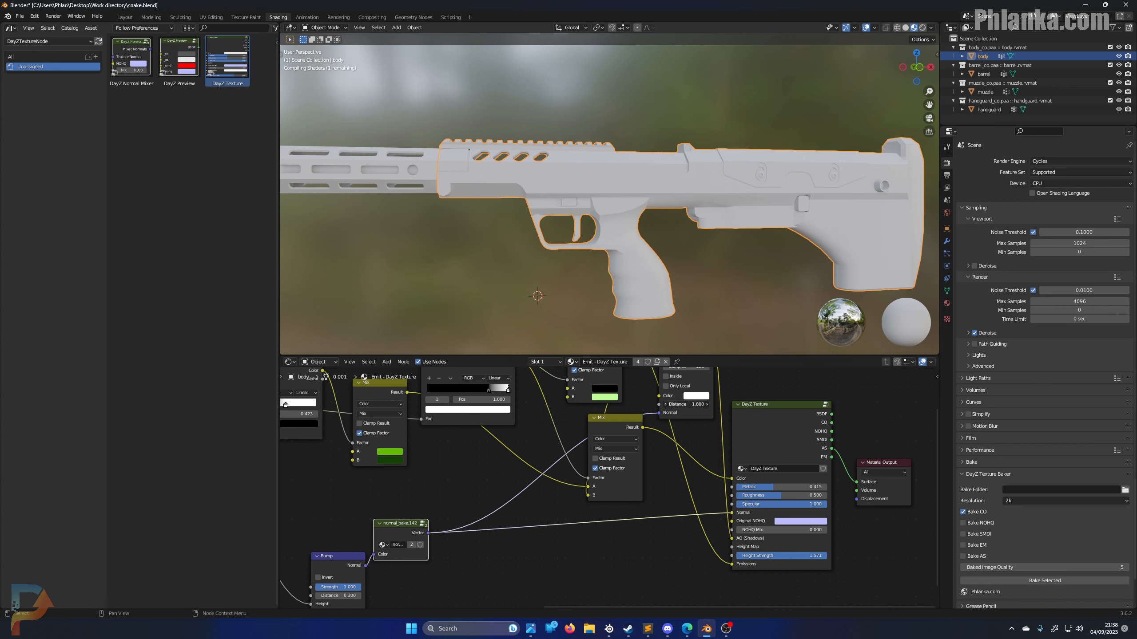
pyautogui.moveTo(685, 404); pyautogui.dragTo(752, 384)
pyautogui.moveTo(723, 245); pyautogui.dragTo(535, 270, button='middle')
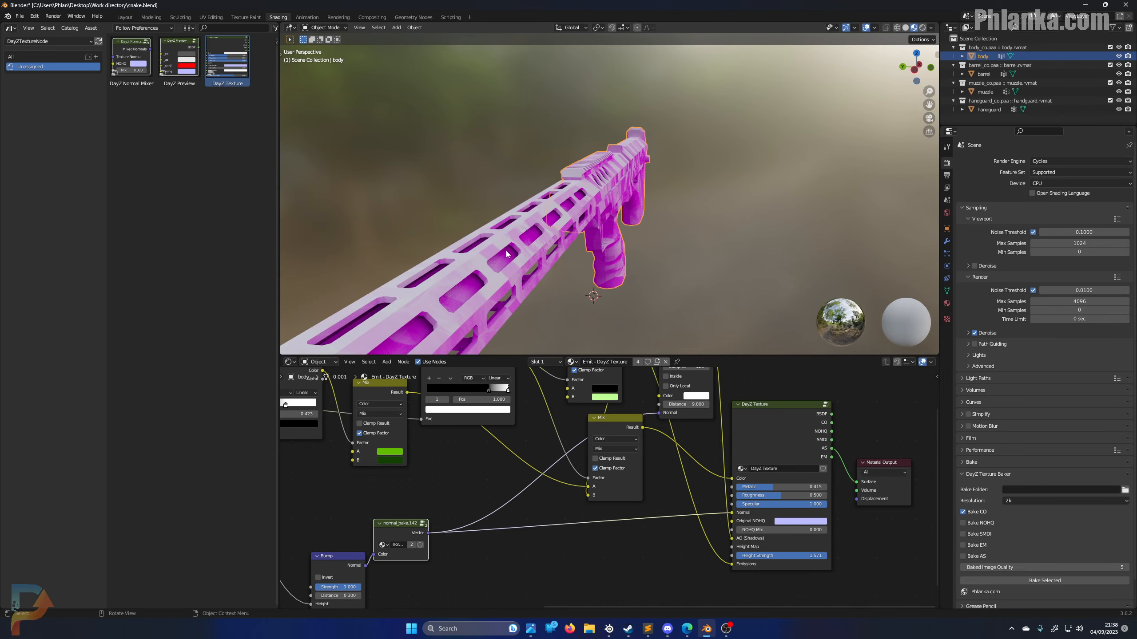
pyautogui.scroll(-2, 508, 256)
pyautogui.scroll(-3, 521, 264)
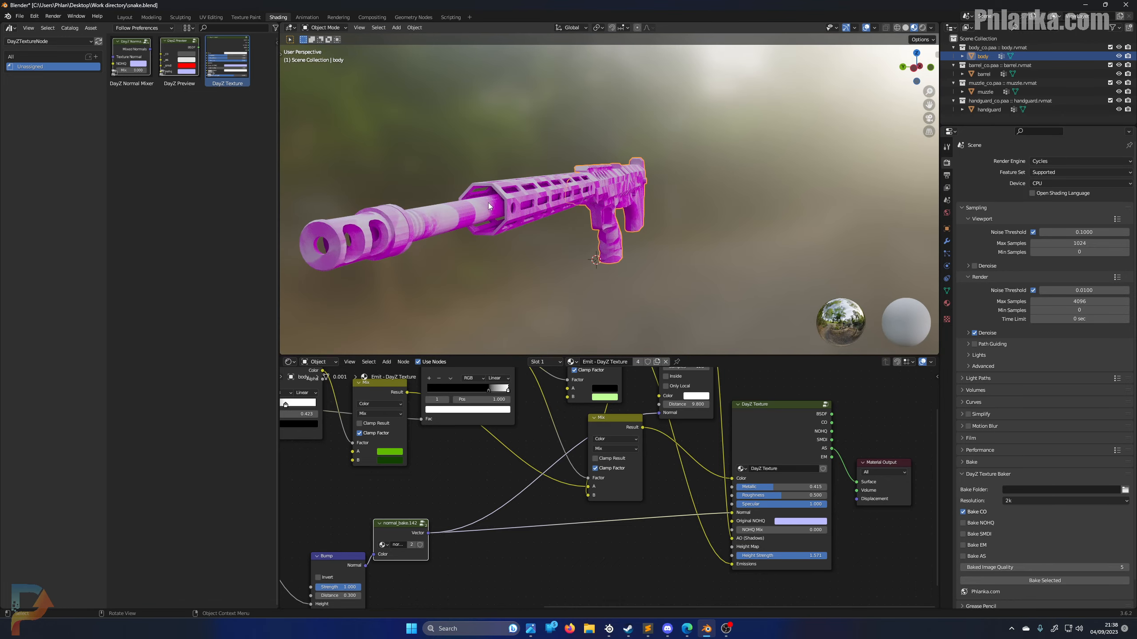
# Preview the DayZ Texture node's EM output, return to BSDF and check the rifle from the side
pyautogui.keyDown('ctrl'); pyautogui.keyDown('shift'); pyautogui.click(780, 405); pyautogui.keyUp('shift'); pyautogui.keyUp('ctrl')
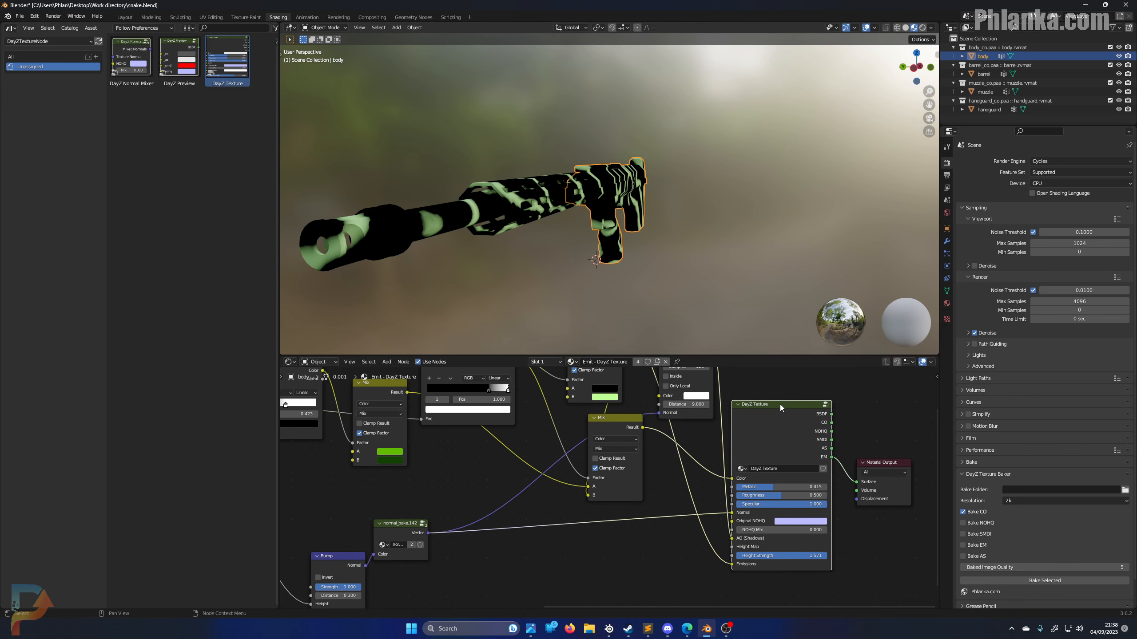
pyautogui.keyDown('ctrl'); pyautogui.keyDown('shift'); pyautogui.click(780, 405); pyautogui.keyUp('shift'); pyautogui.keyUp('ctrl')
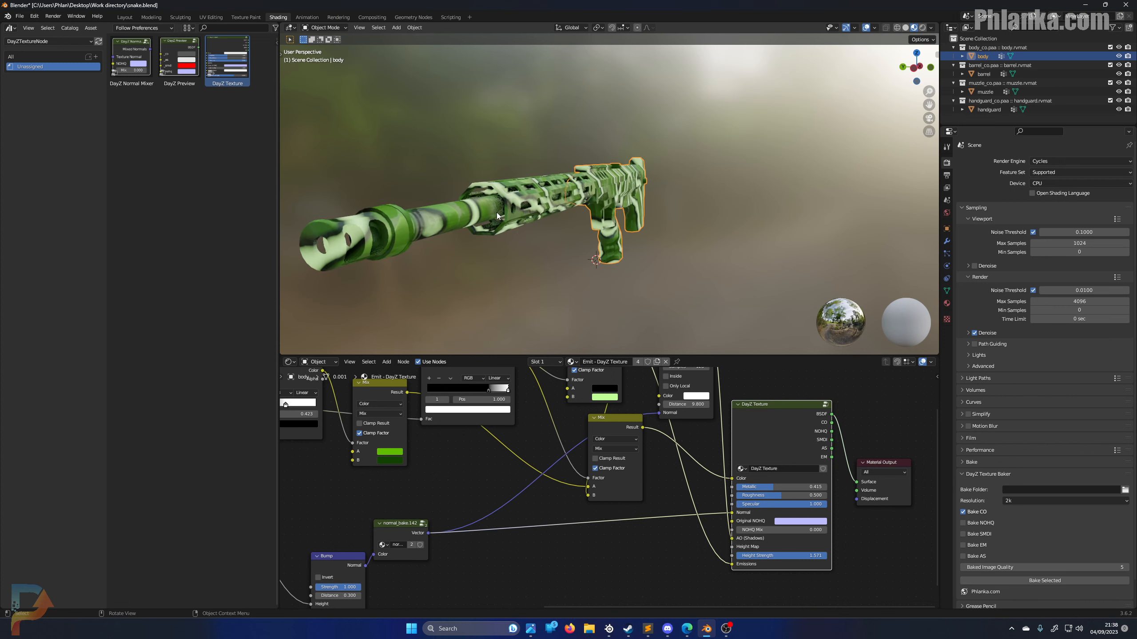
pyautogui.moveTo(484, 227); pyautogui.dragTo(590, 228, button='middle')
pyautogui.moveTo(689, 274); pyautogui.dragTo(713, 273, button='middle')
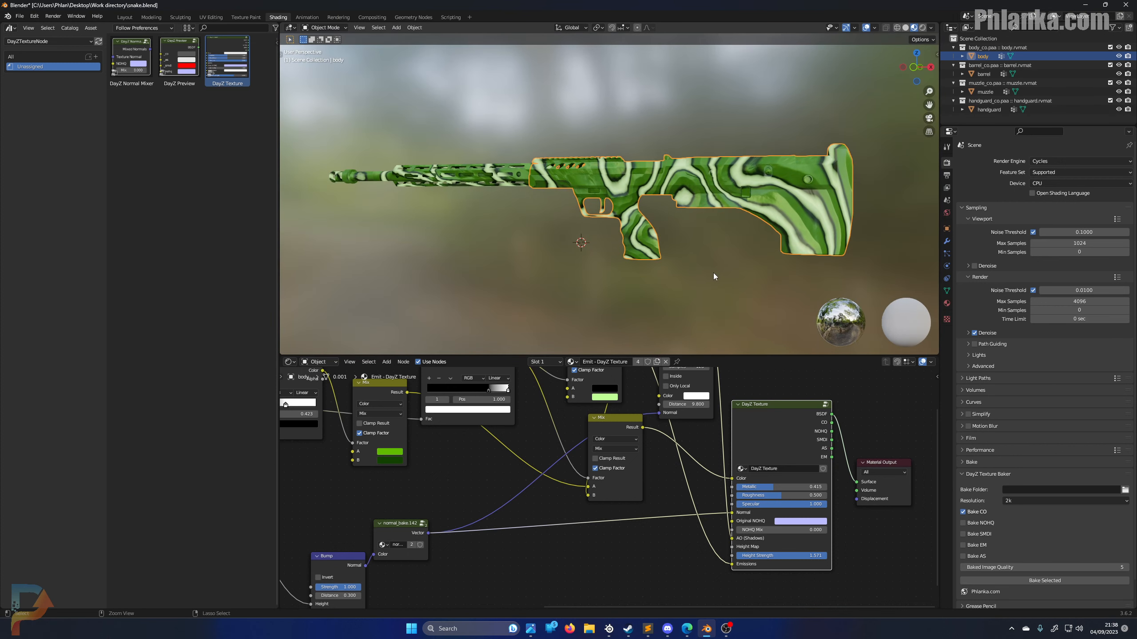
# Save the file and enable Bake NOHQ, Bake SMDI, Bake EM and Bake AS in the DayZ Texture Baker settings
pyautogui.hotkey('ctrl', 's')
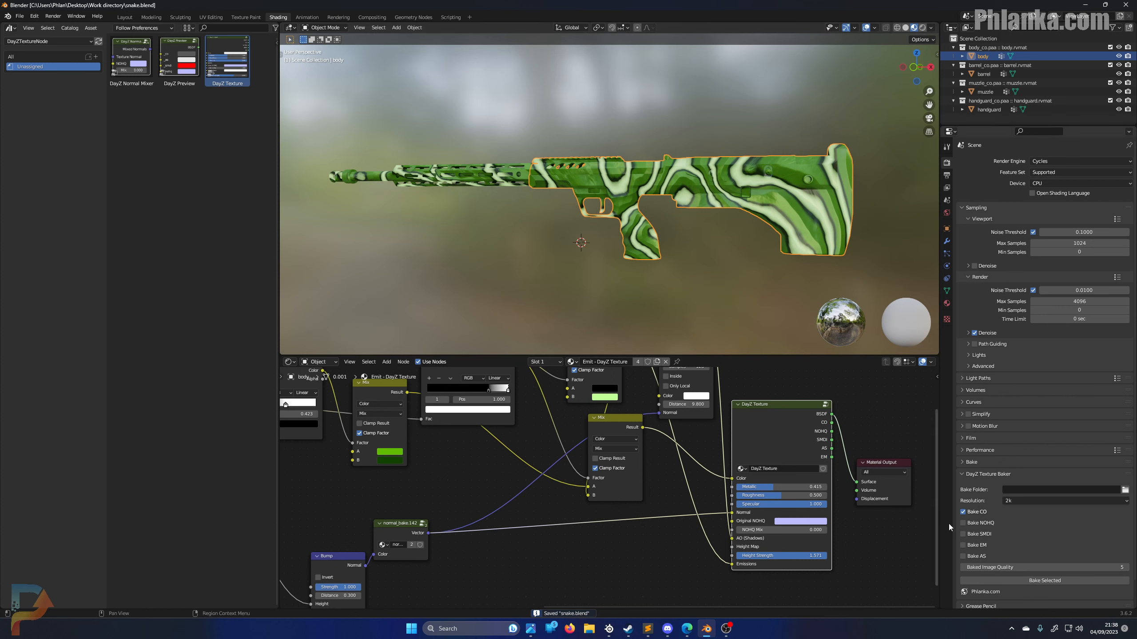
pyautogui.click(963, 523)
pyautogui.moveTo(963, 534); pyautogui.dragTo(963, 557)
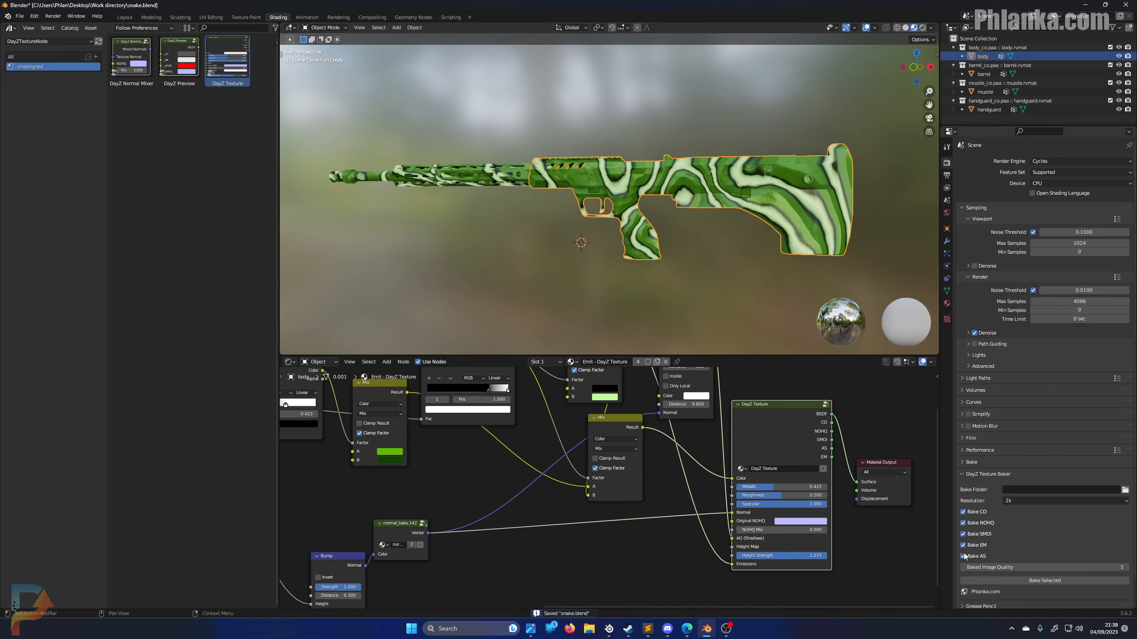
# Browse for the bake folder in P:\Phlanka\SRSA2 and create a new folder named snake there
pyautogui.click(1125, 490)
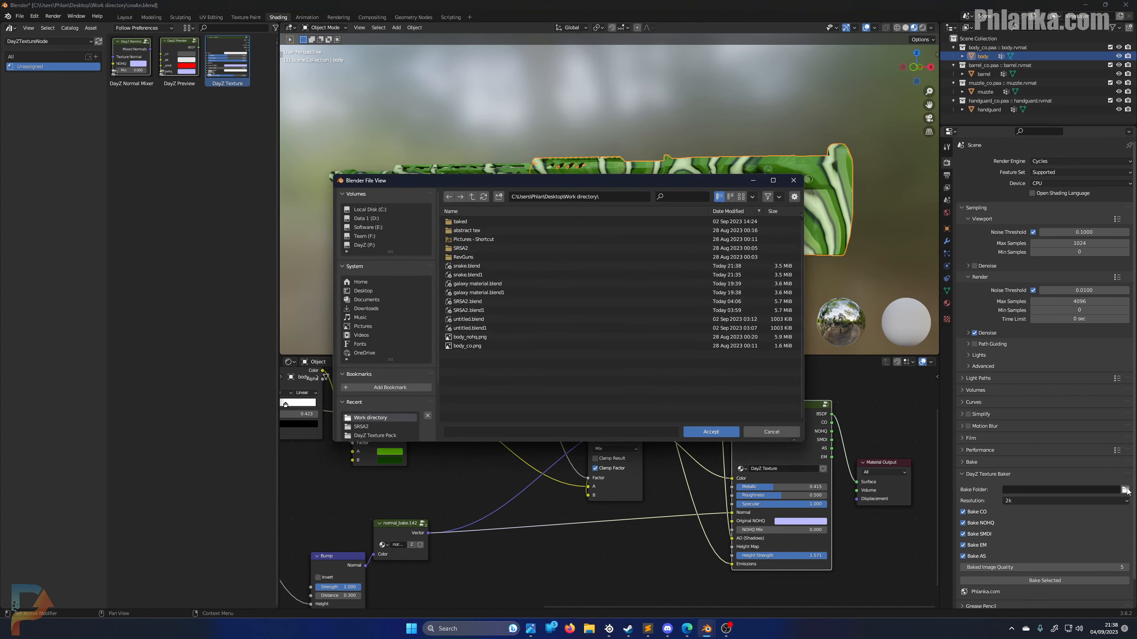
pyautogui.scroll(-4, 372, 348)
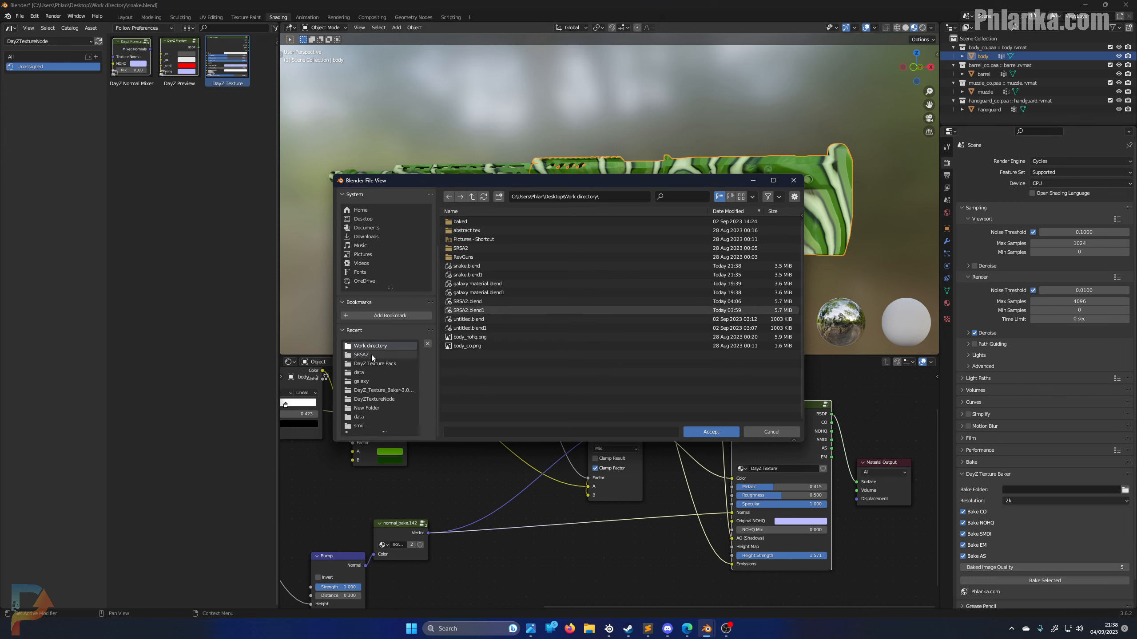
pyautogui.scroll(4, 372, 364)
pyautogui.click(361, 246)
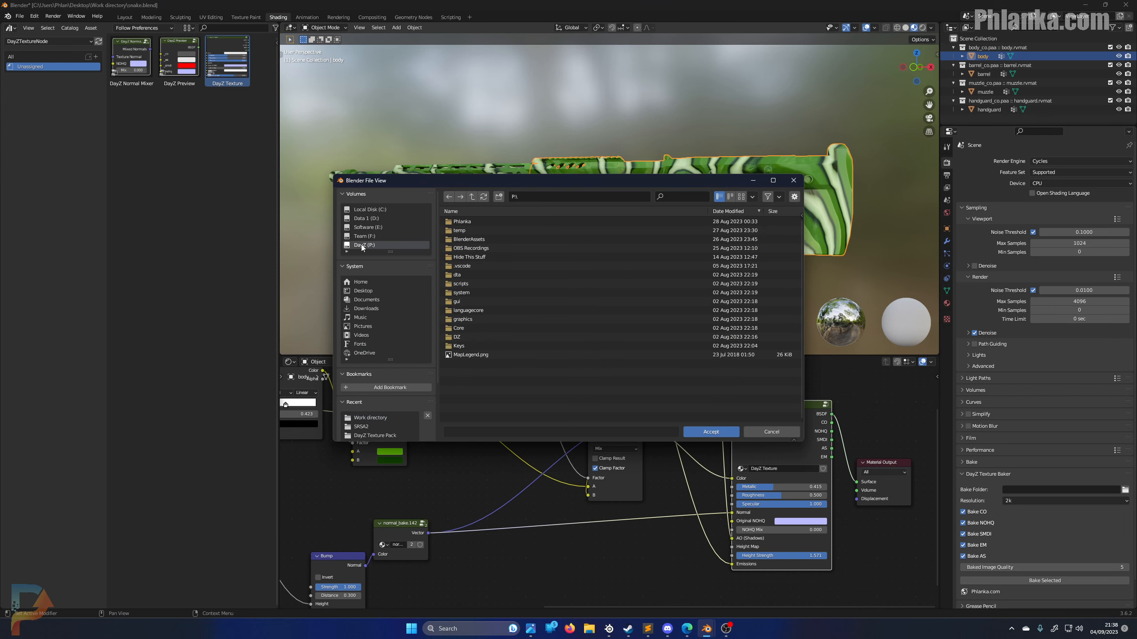
pyautogui.click(477, 321)
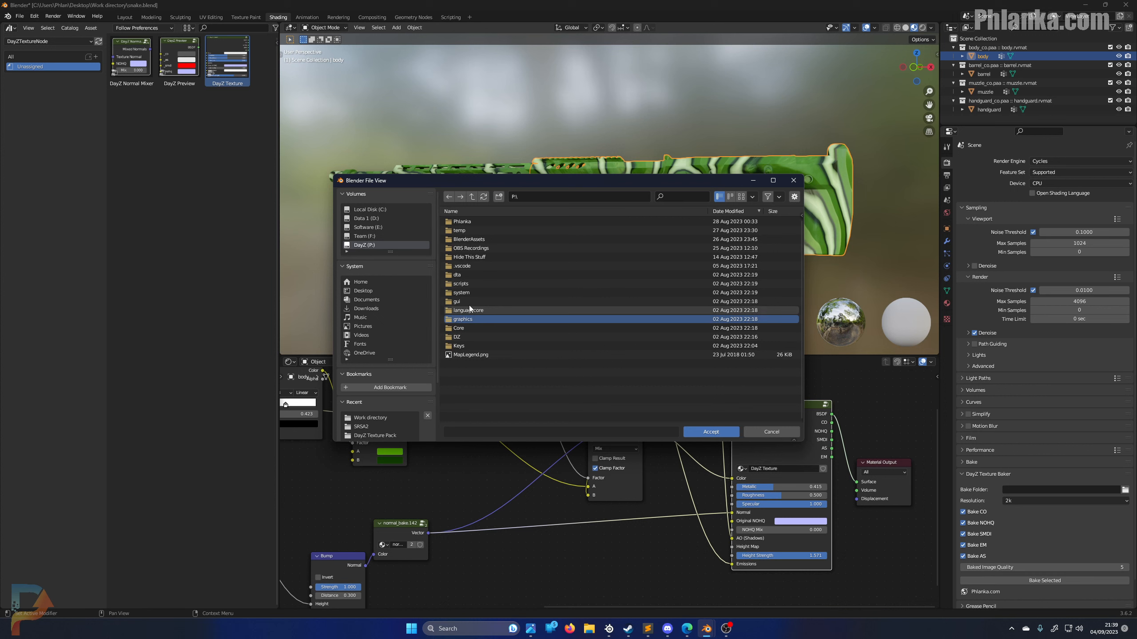
pyautogui.doubleClick(466, 222)
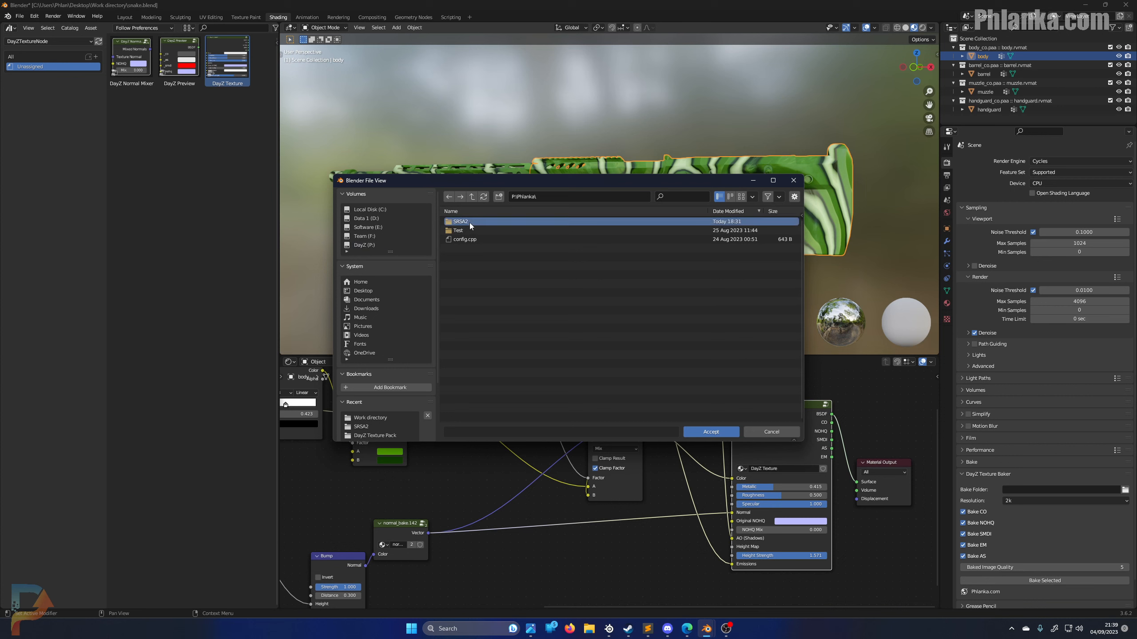
pyautogui.doubleClick(469, 222)
pyautogui.click(498, 197)
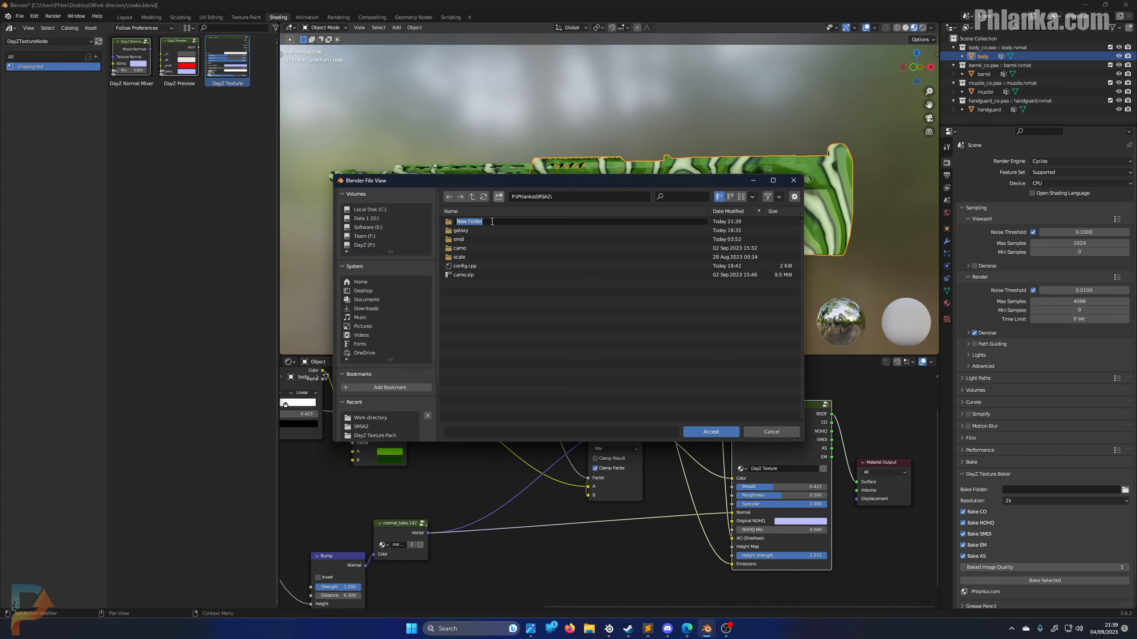
pyautogui.write('snake')
pyautogui.press('Return')
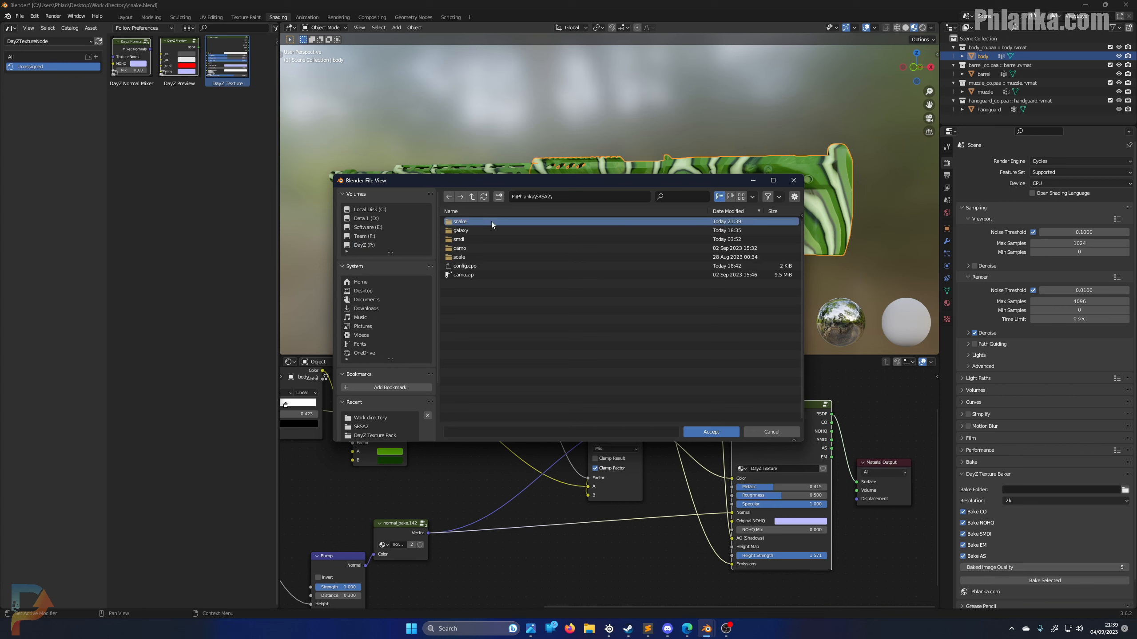
# Create a data folder inside snake and accept it as the Bake Folder
pyautogui.doubleClick(480, 221)
pyautogui.click(499, 197)
pyautogui.write('data')
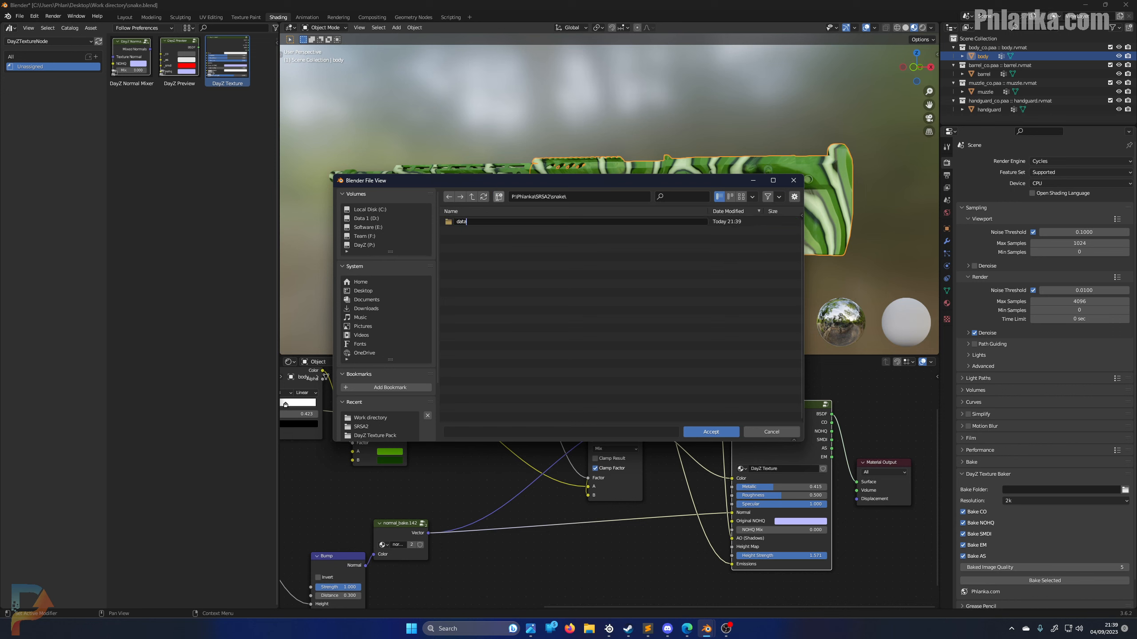
pyautogui.press('Return')
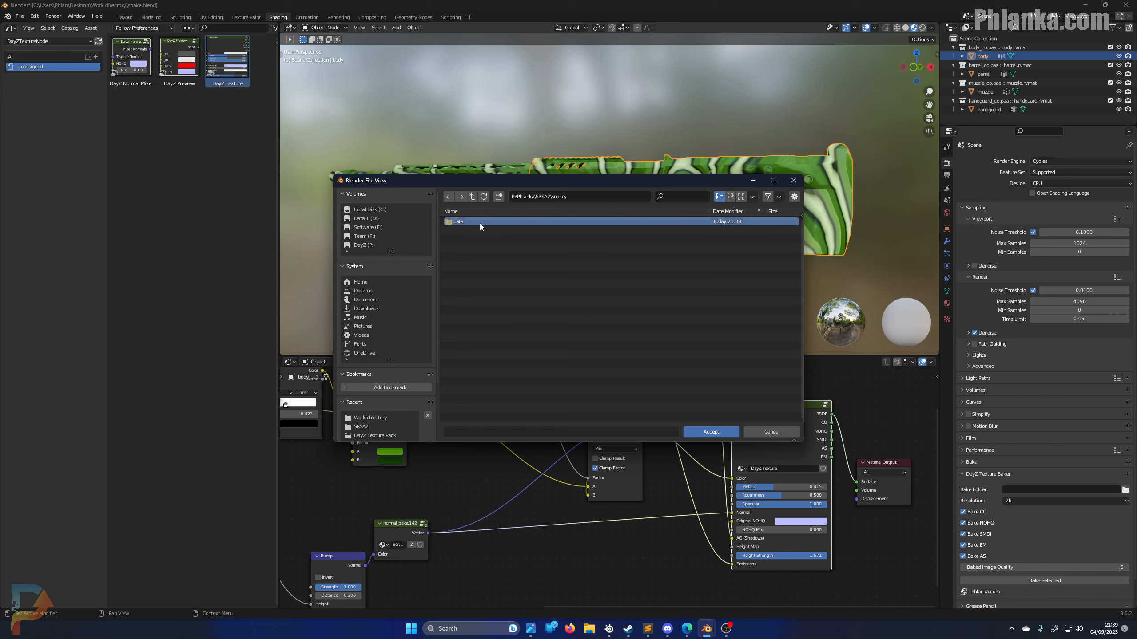
pyautogui.doubleClick(479, 222)
pyautogui.click(712, 432)
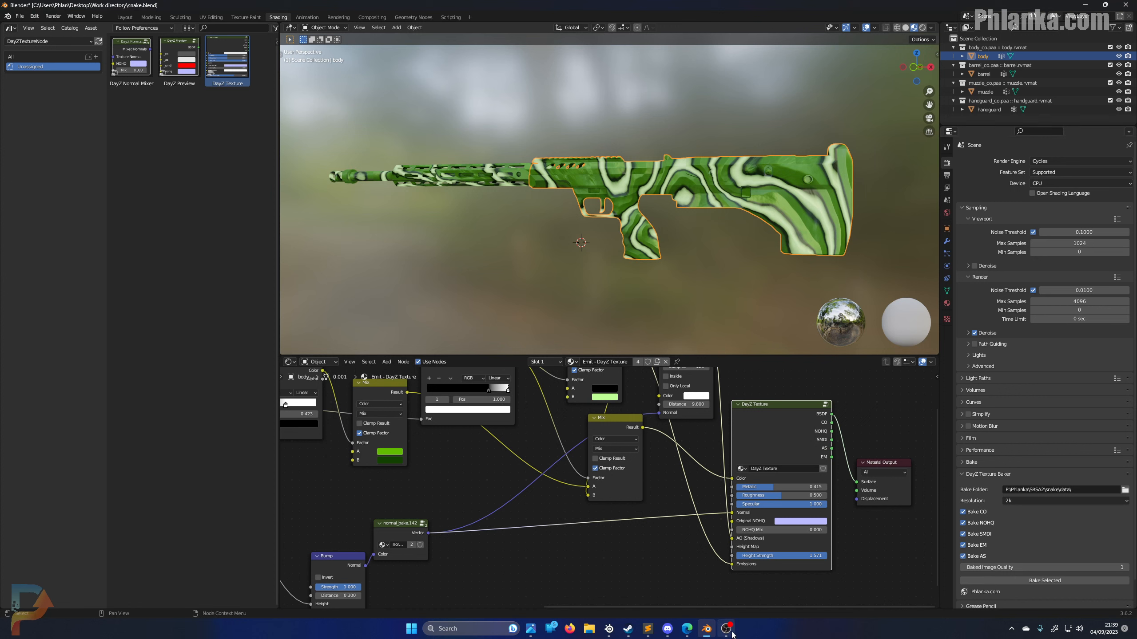
pyautogui.moveTo(732, 635)
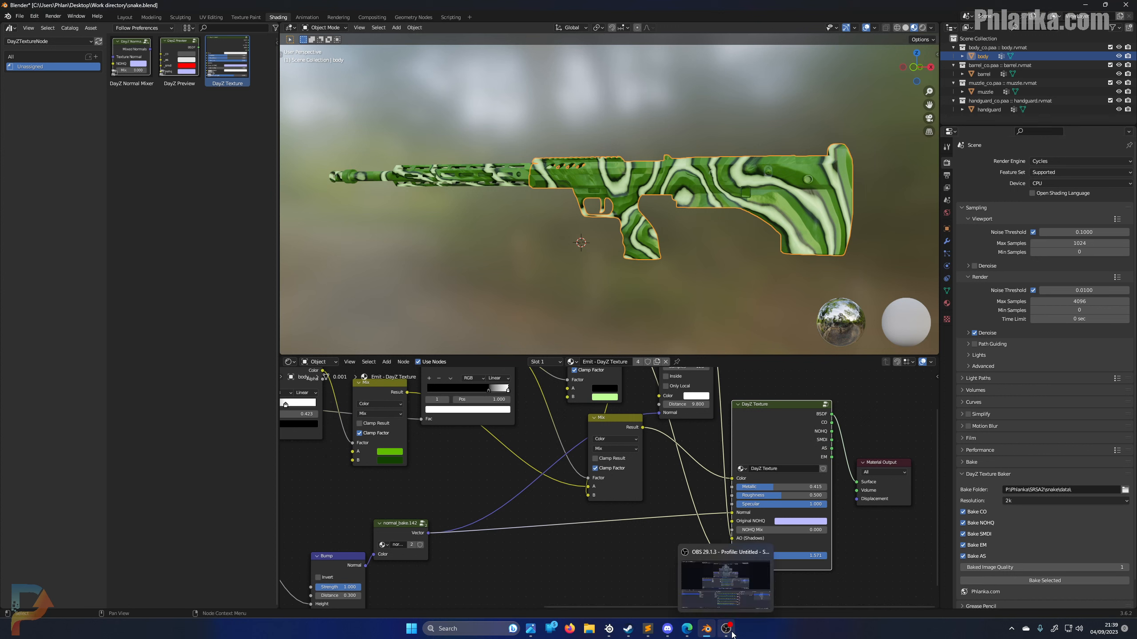
pyautogui.click(733, 634)
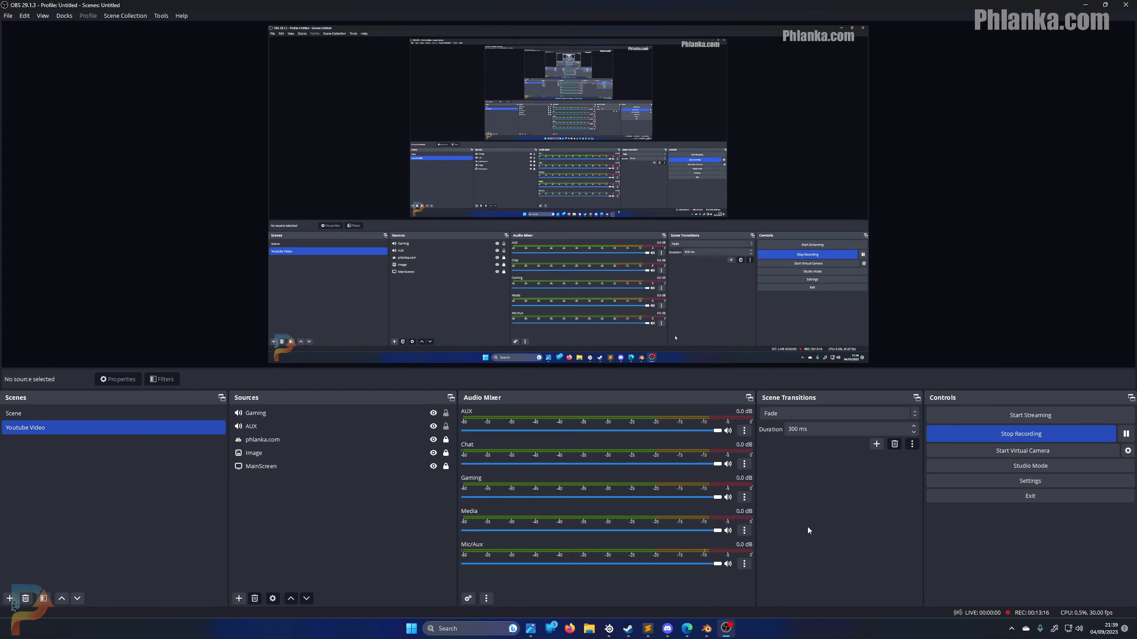
pyautogui.click(1126, 434)
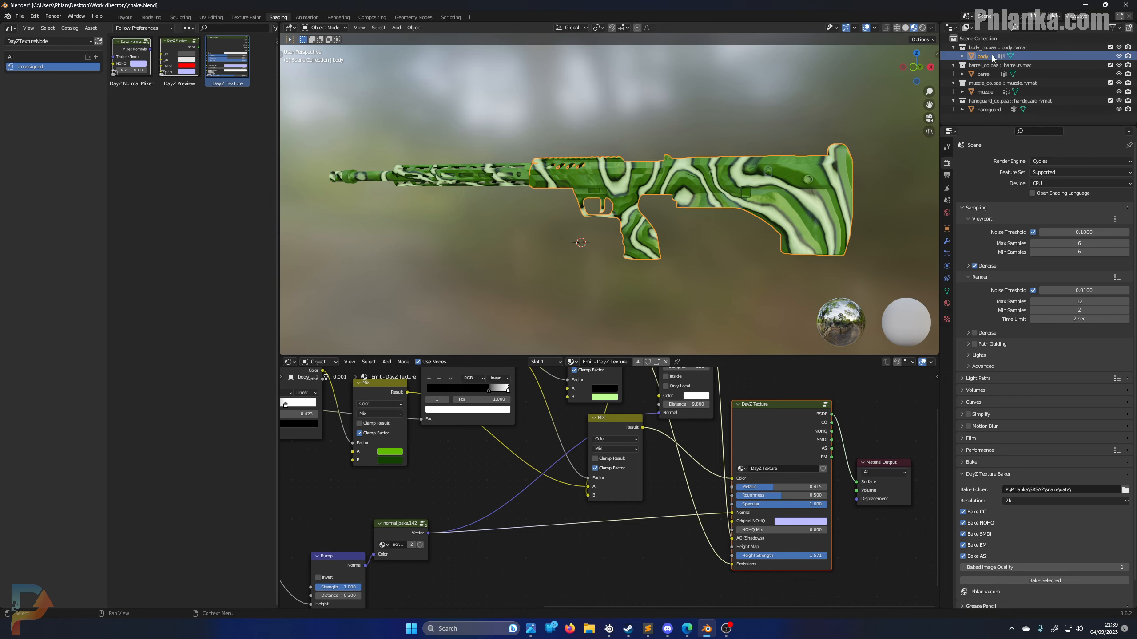
# Switch to File Explorer and browse to P:\Phlanka\SRSA2\snake\data to check the baked body textures
pyautogui.click(589, 628)
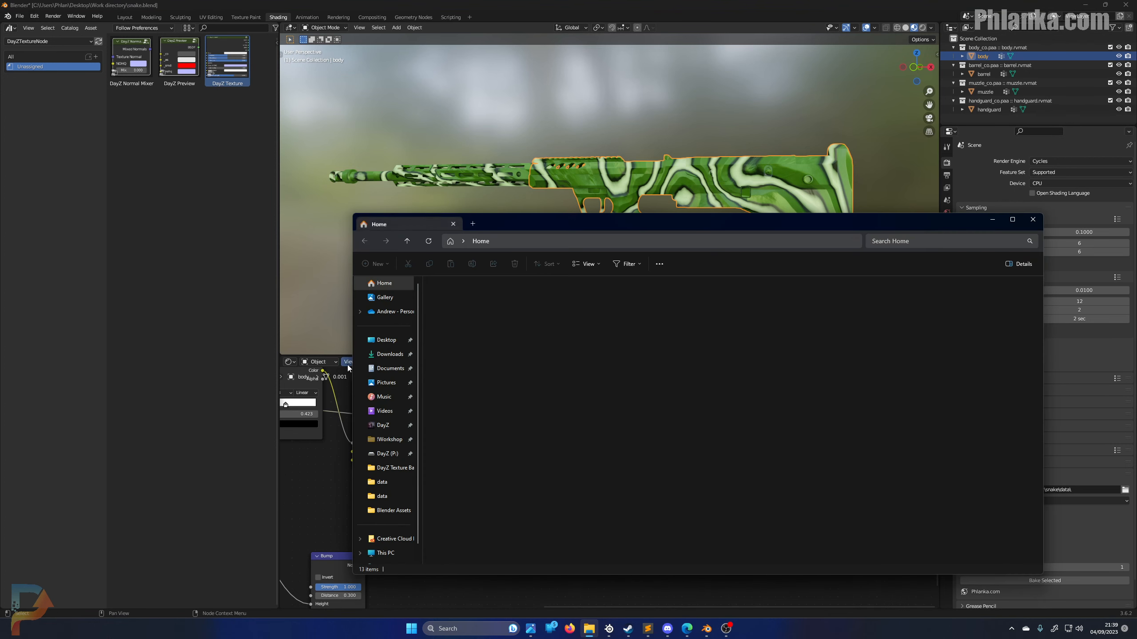
pyautogui.click(388, 454)
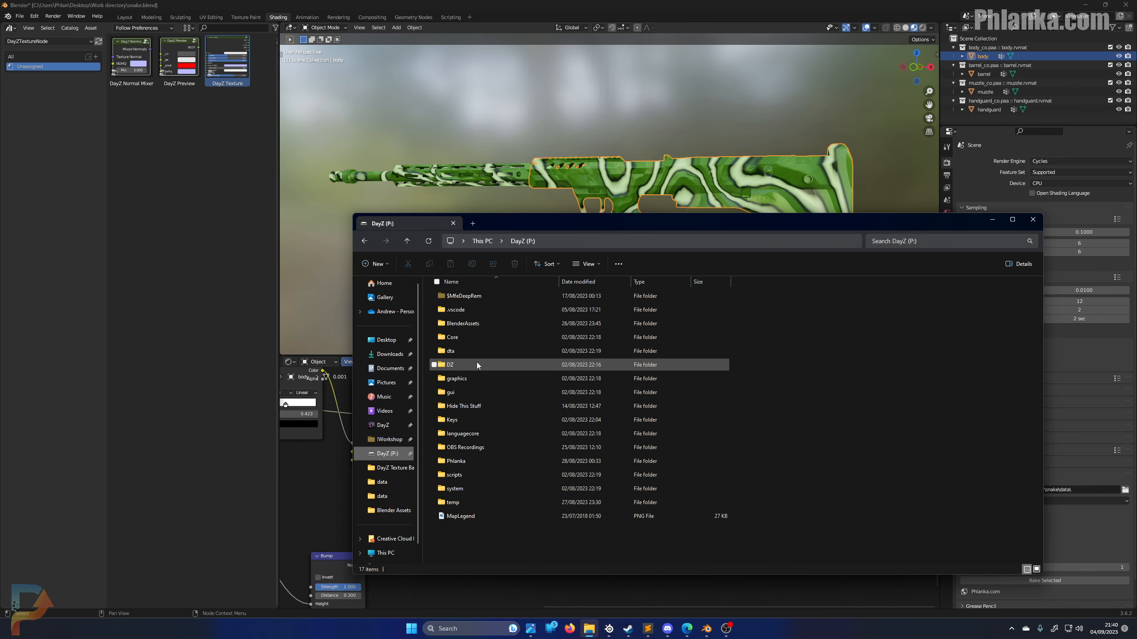
pyautogui.doubleClick(477, 466)
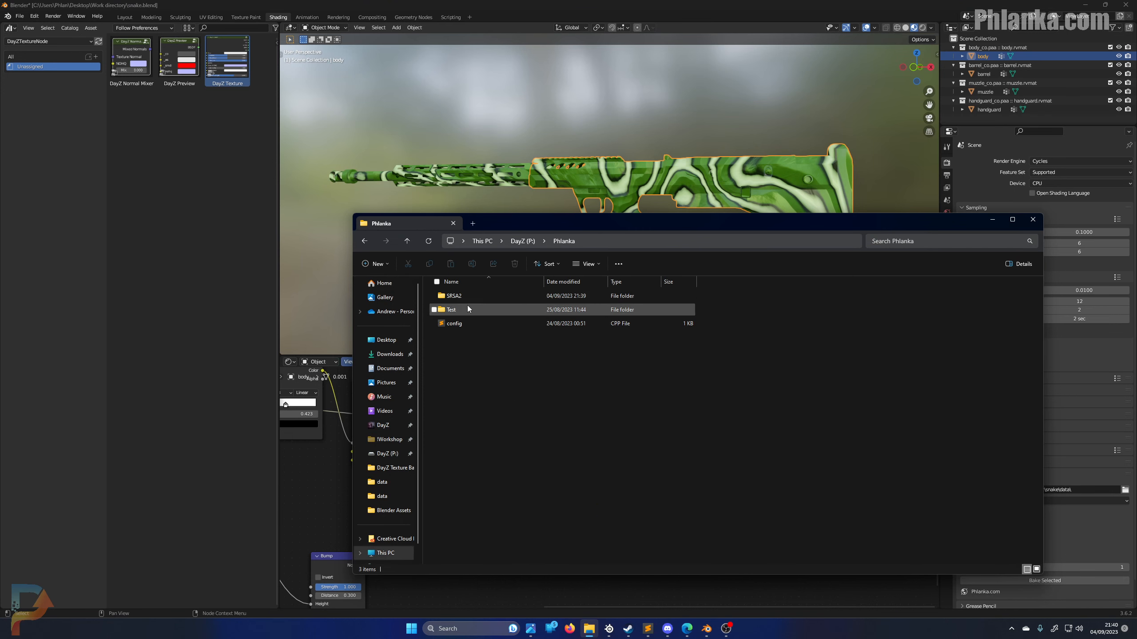
pyautogui.doubleClick(472, 295)
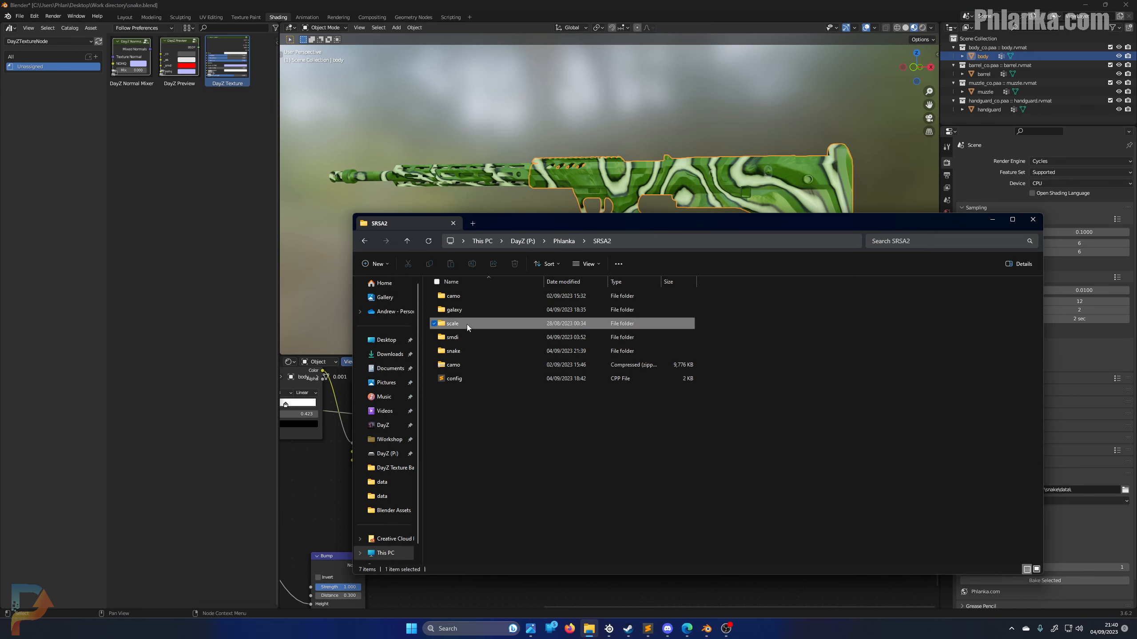
pyautogui.doubleClick(467, 323)
pyautogui.click(601, 241)
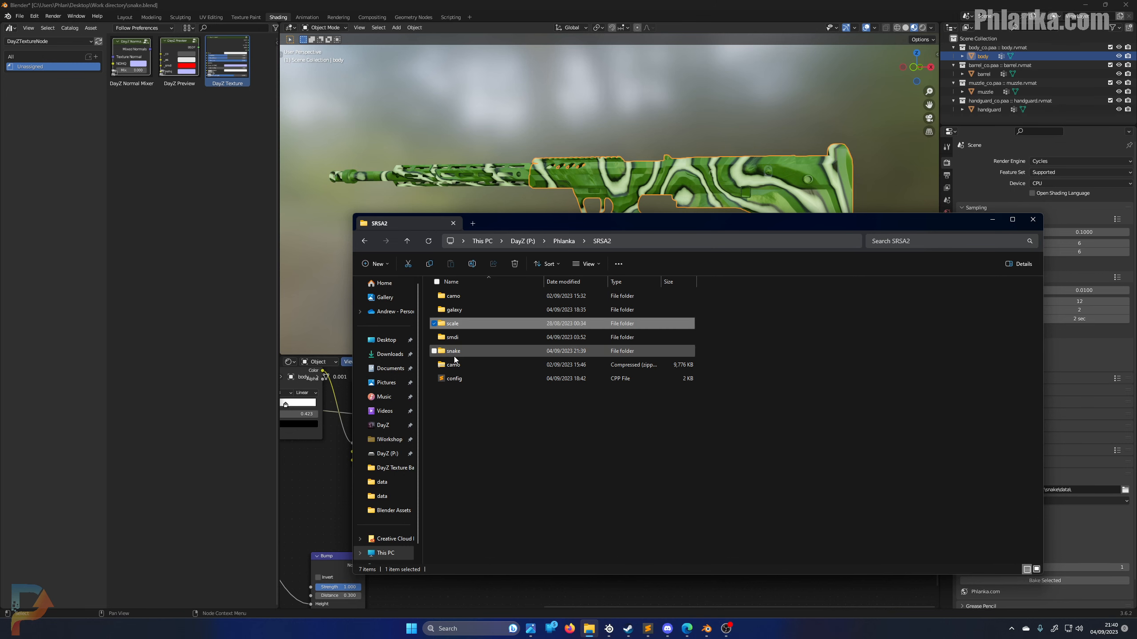
pyautogui.doubleClick(456, 354)
pyautogui.doubleClick(464, 293)
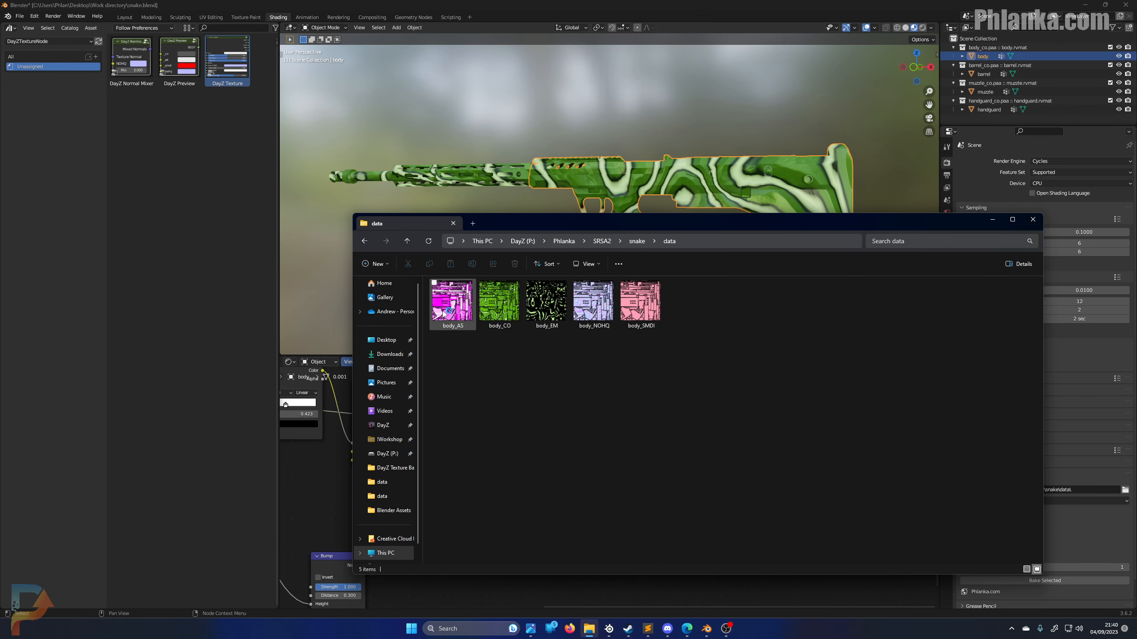
pyautogui.moveTo(442, 361); pyautogui.dragTo(634, 300)
pyautogui.click(609, 369)
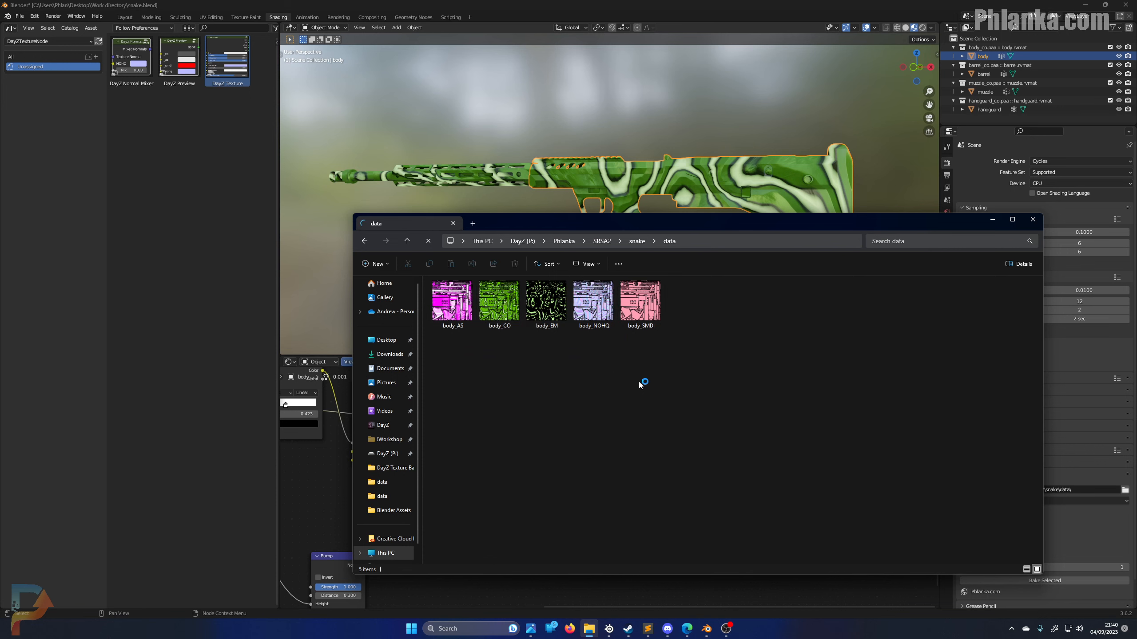
# Bake the barrel's texture maps with DayZ Texture Baker, followed by the muzzle's maps
pyautogui.click(987, 85)
pyautogui.click(986, 111)
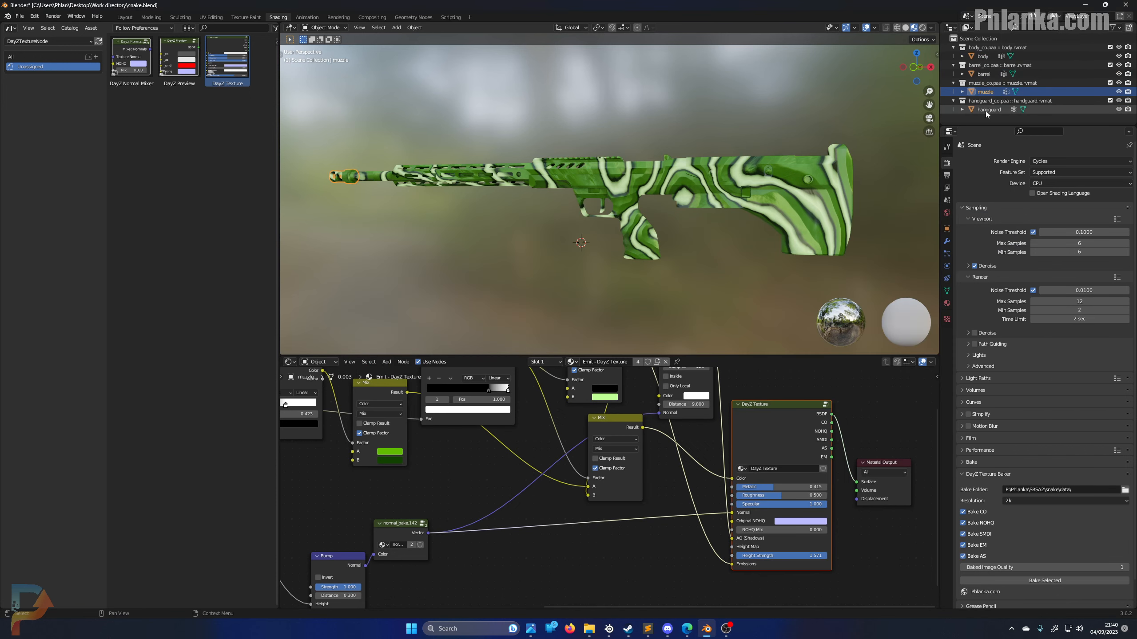
pyautogui.click(982, 75)
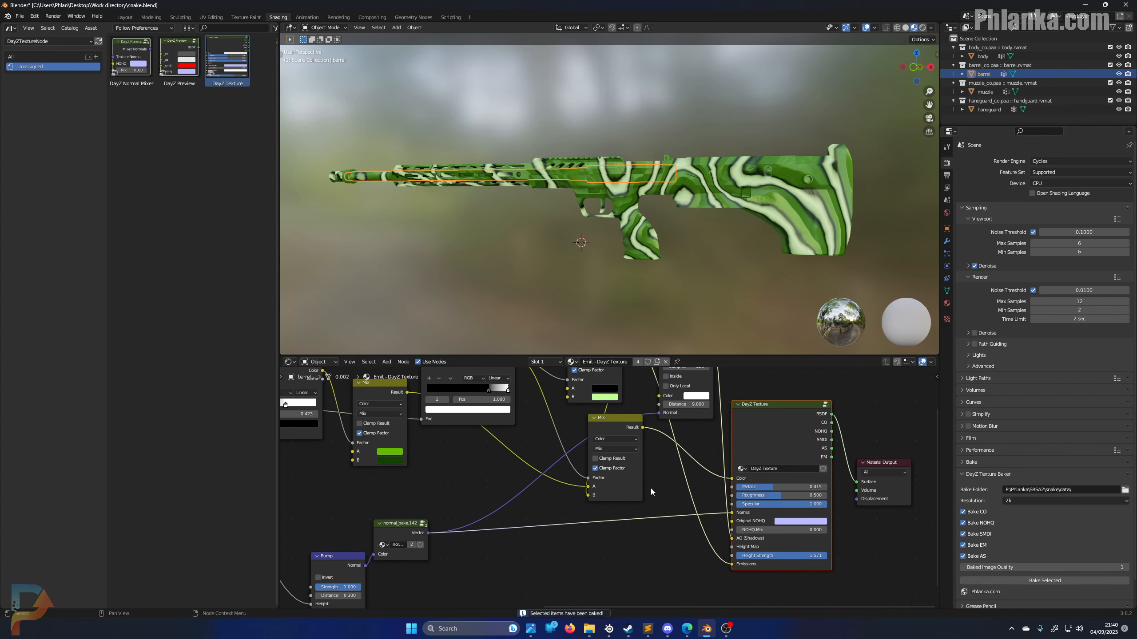
pyautogui.click(993, 91)
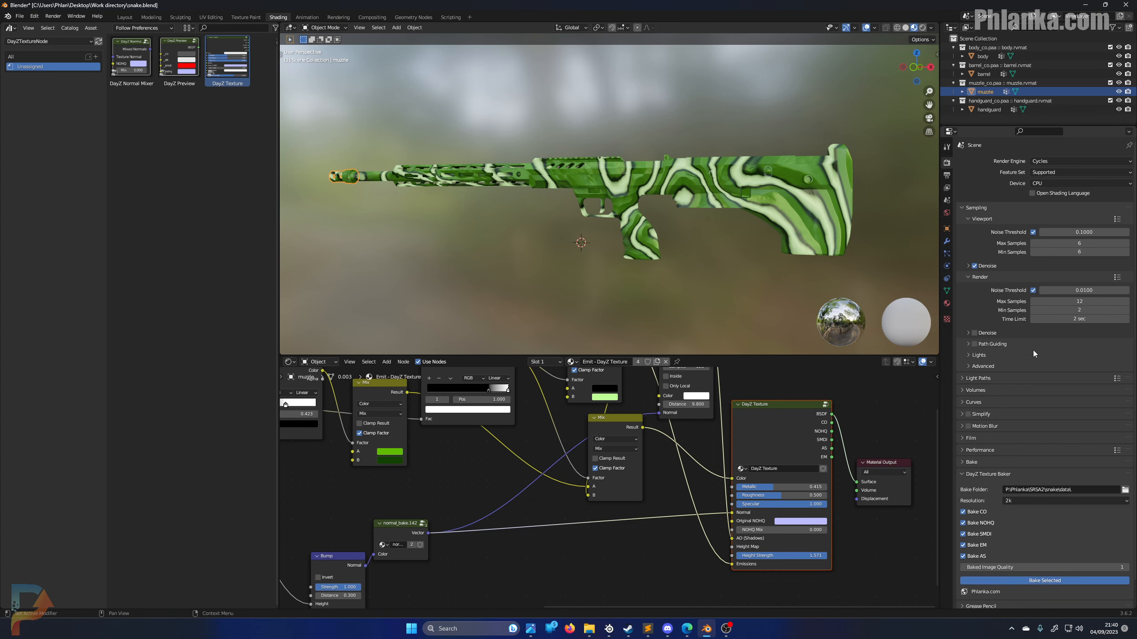
# Return to the data folder in File Explorer, examine the body_AS image in the photo viewer and close it
pyautogui.click(589, 628)
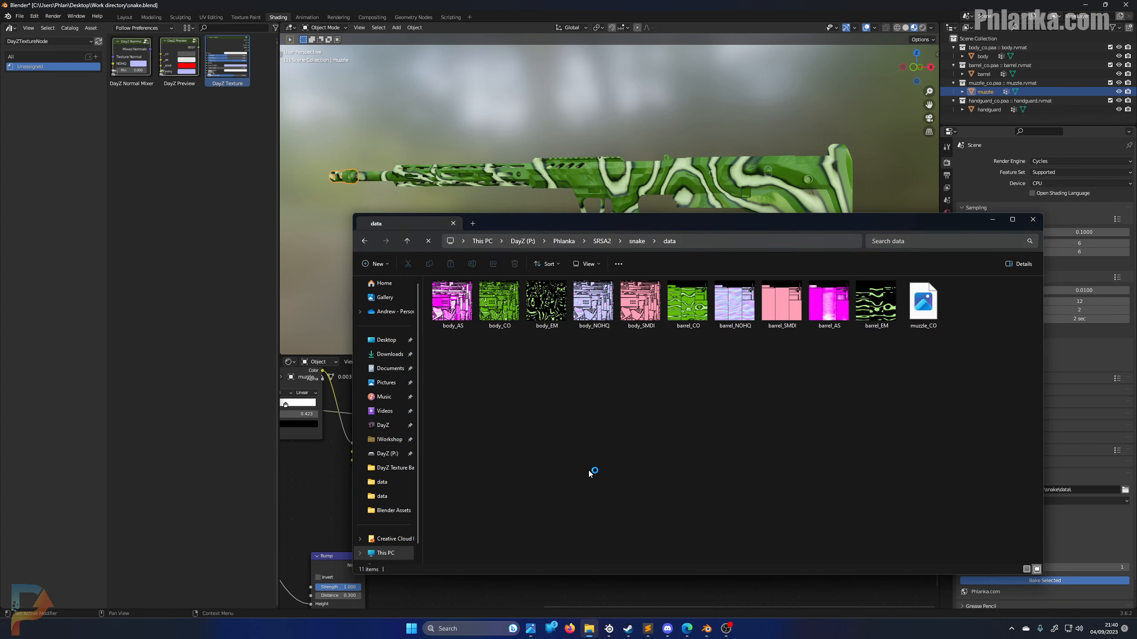
pyautogui.click(458, 296)
pyautogui.doubleClick(458, 295)
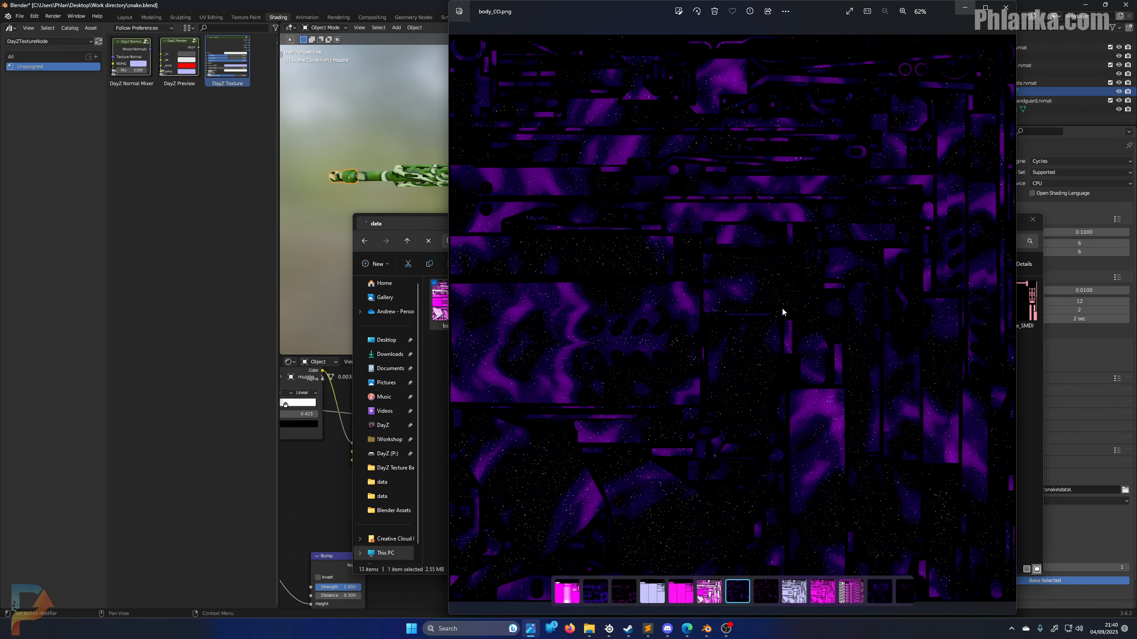
pyautogui.moveTo(804, 24); pyautogui.dragTo(379, 103)
pyautogui.click(1006, 8)
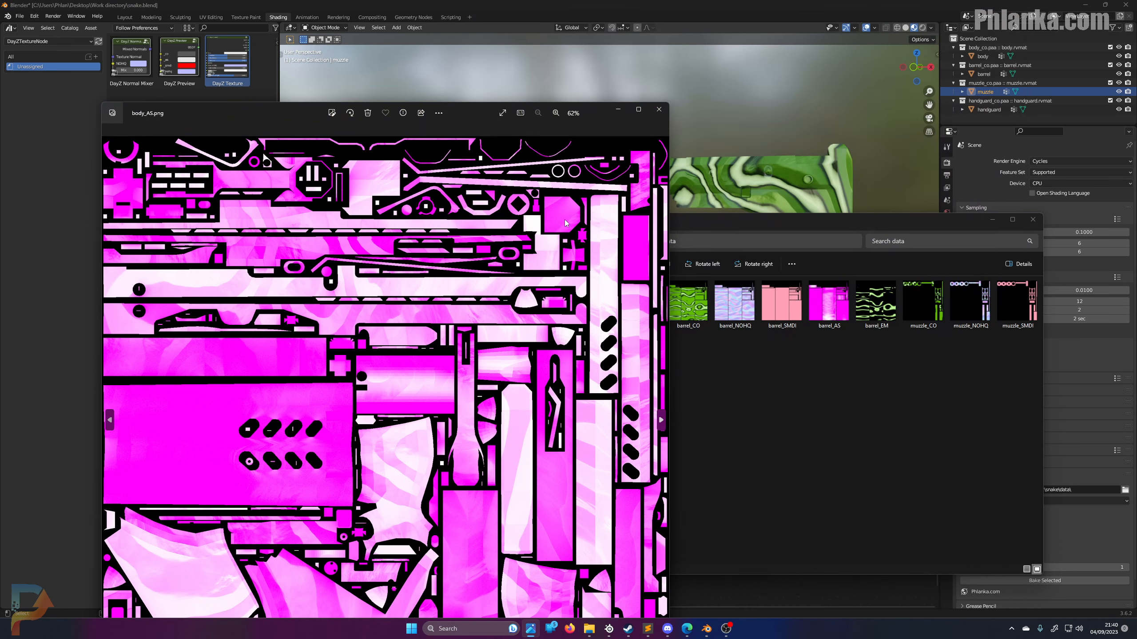
pyautogui.moveTo(463, 106); pyautogui.dragTo(669, 43)
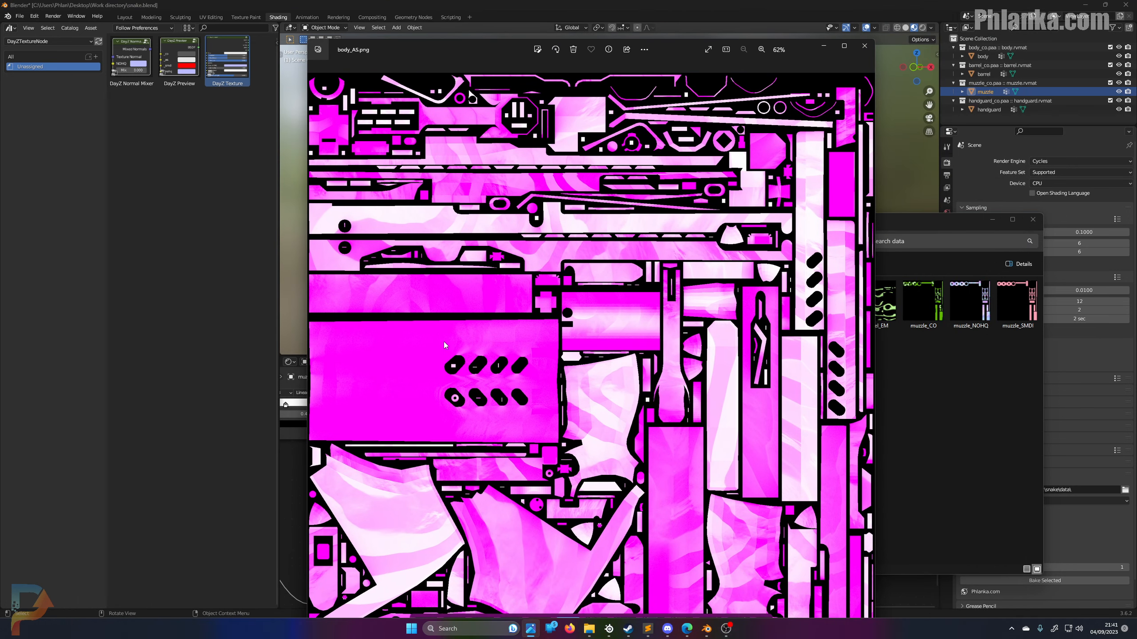
pyautogui.click(864, 45)
# Return to Blender and bake the handguard's texture maps
pyautogui.moveTo(661, 221); pyautogui.dragTo(611, 137)
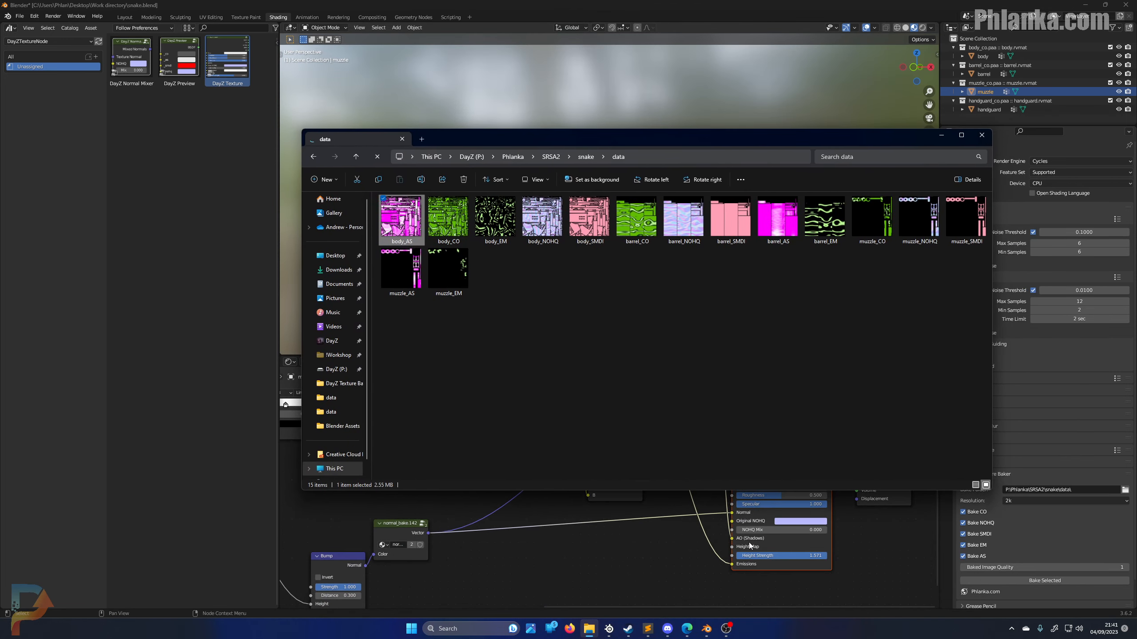
pyautogui.moveTo(679, 132); pyautogui.dragTo(660, 171)
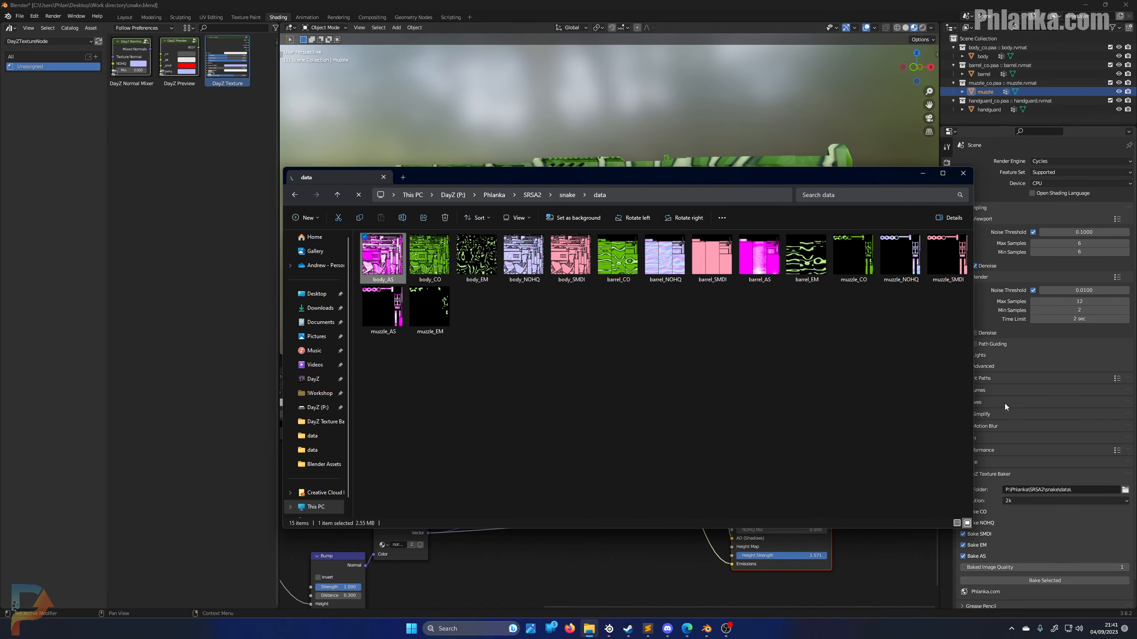
pyautogui.click(989, 110)
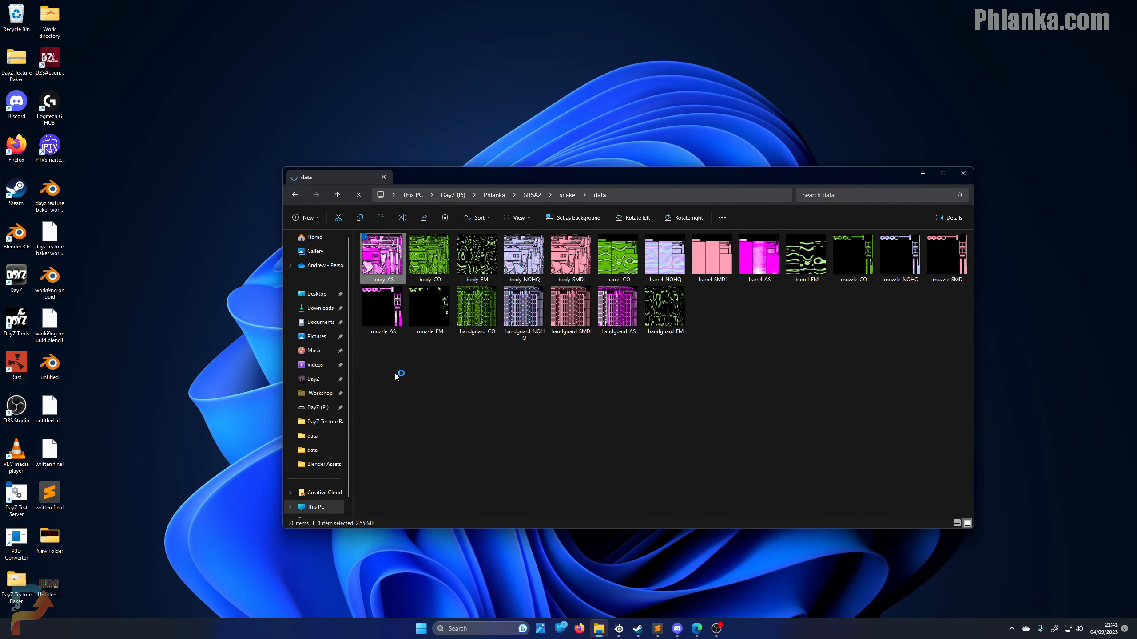
# Copy the barrel, body, handguard and muzzle RVMAT files from SRSA2\galaxy\data, sorting that folder by type
pyautogui.moveTo(370, 376); pyautogui.dragTo(964, 258)
pyautogui.click(806, 314)
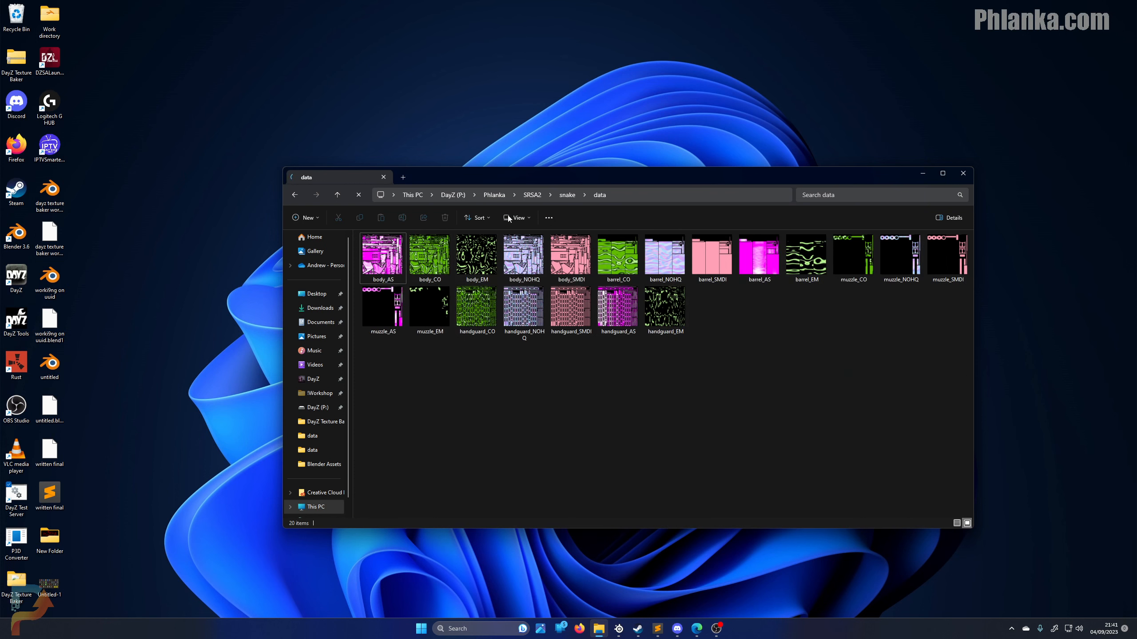
pyautogui.click(568, 195)
pyautogui.click(532, 195)
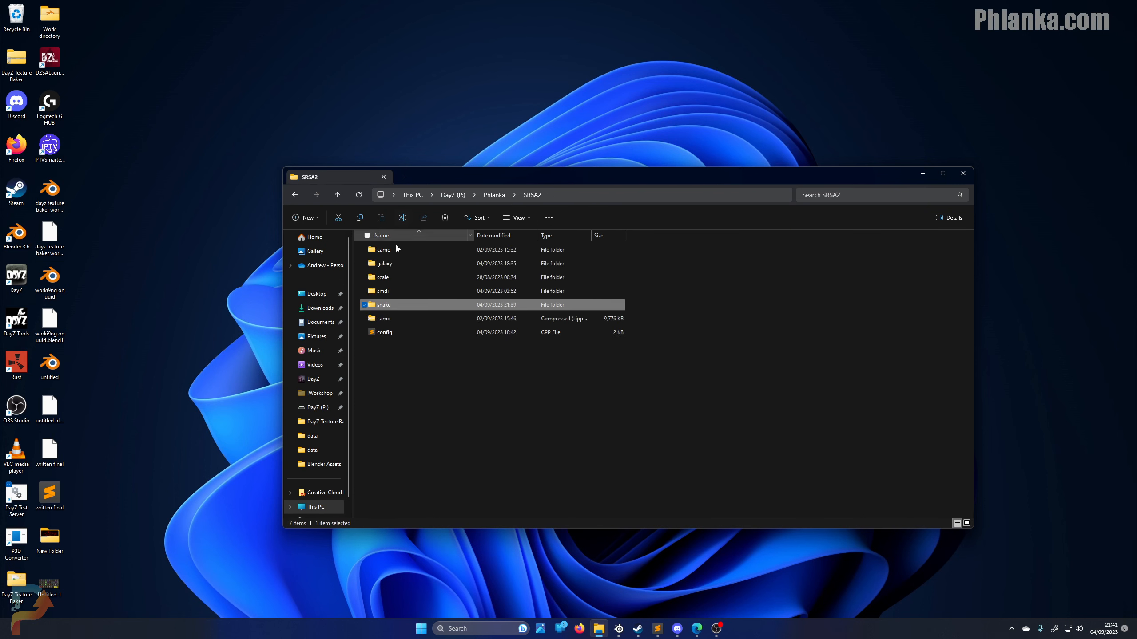
pyautogui.doubleClick(398, 264)
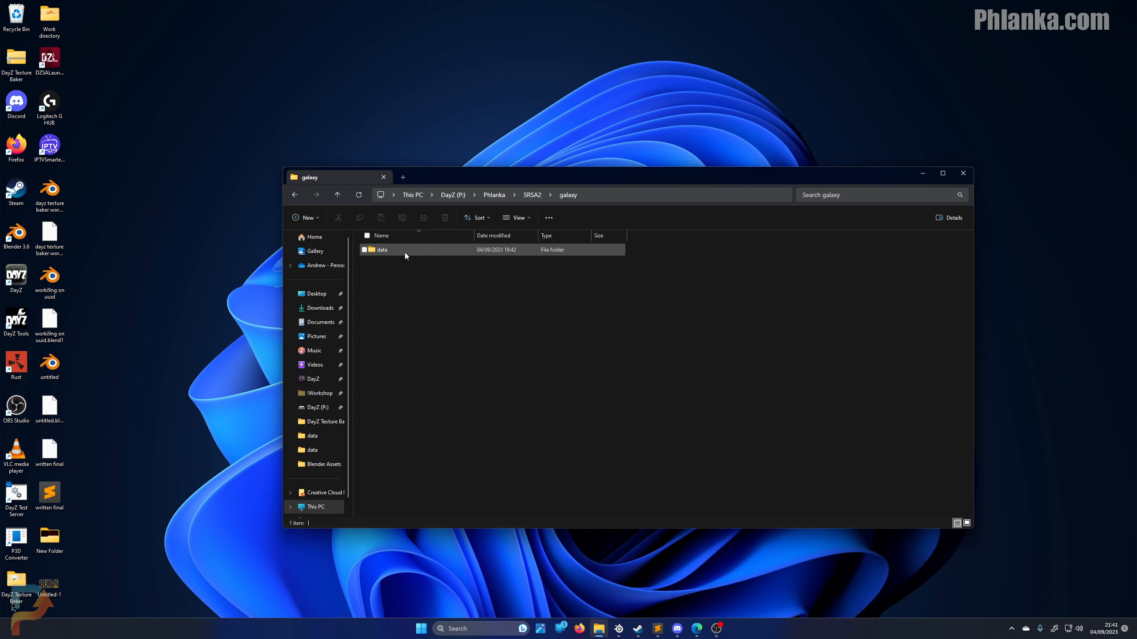
pyautogui.doubleClick(405, 253)
pyautogui.click(396, 247)
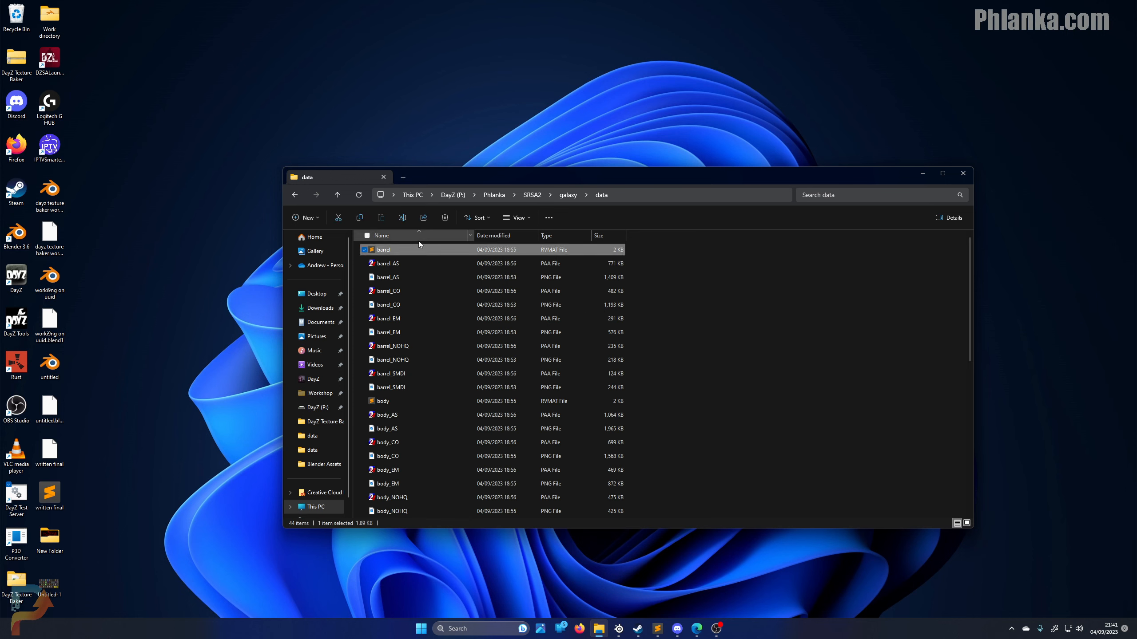
pyautogui.click(559, 236)
pyautogui.scroll(-2, 426, 421)
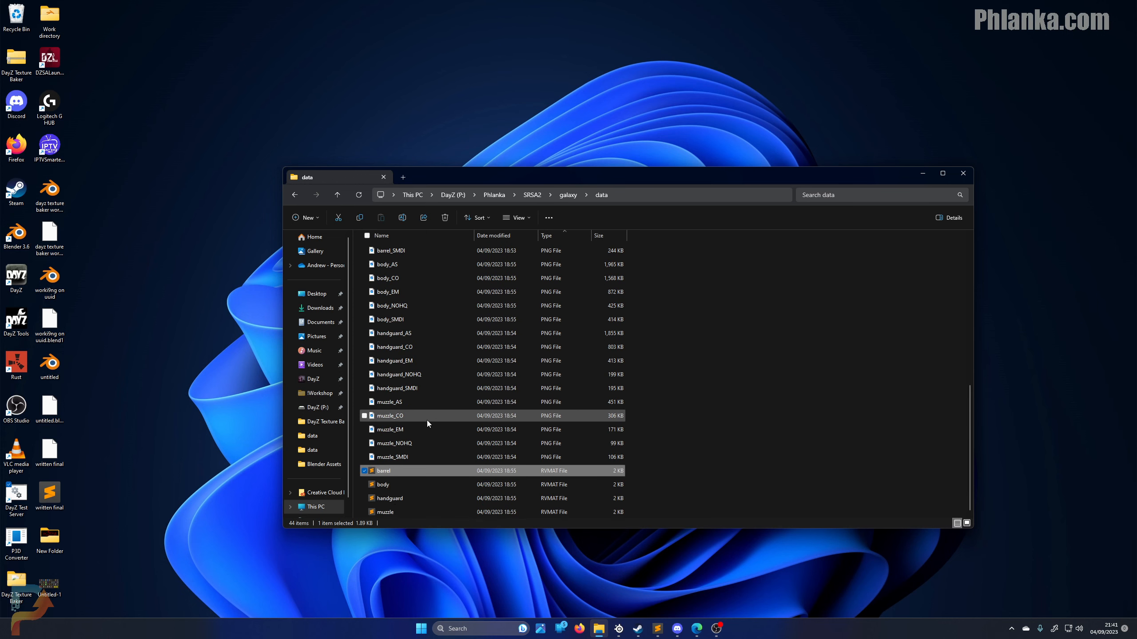
pyautogui.keyDown('shift'); pyautogui.click(421, 510); pyautogui.keyUp('shift')
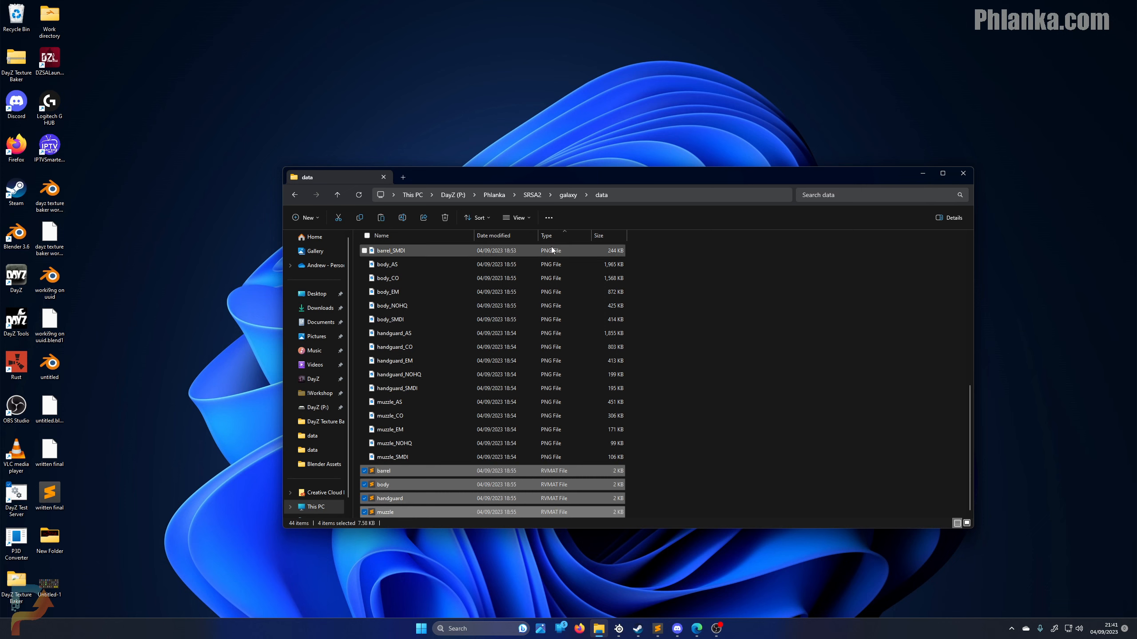
# Paste the four copied RVMAT files into SRSA2\snake\data
pyautogui.click(529, 195)
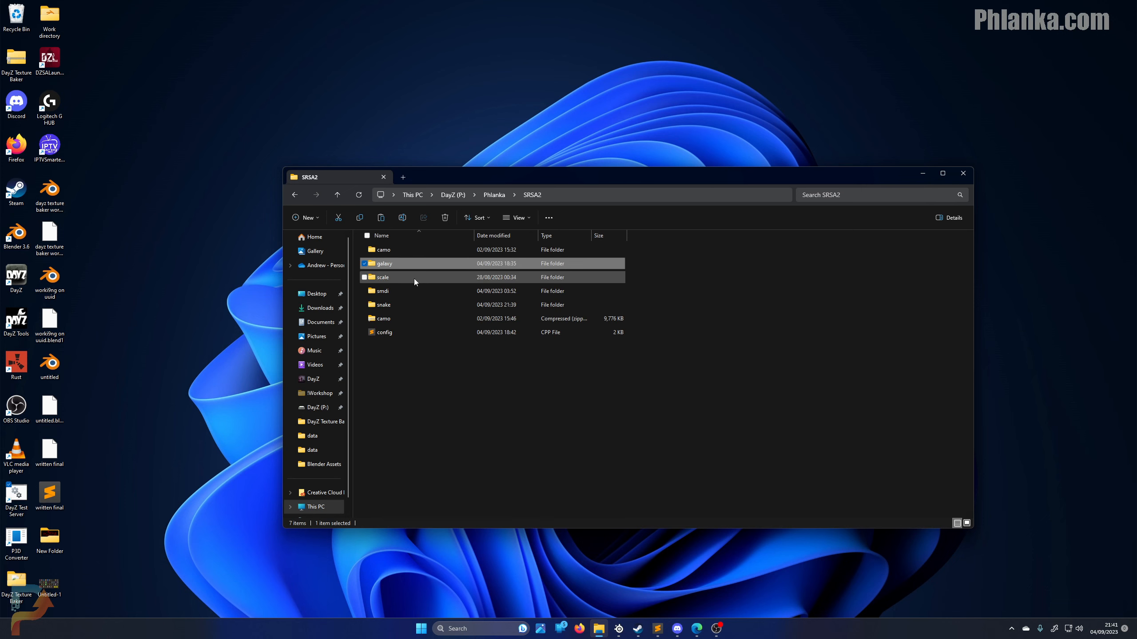
pyautogui.doubleClick(400, 308)
pyautogui.doubleClick(407, 251)
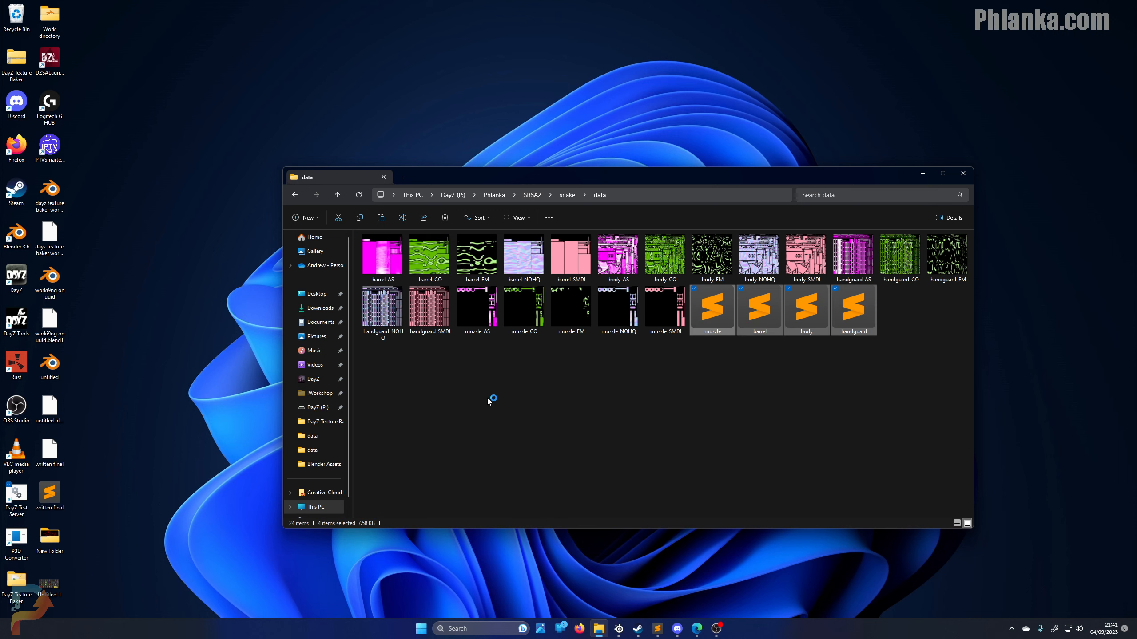
pyautogui.moveTo(686, 380); pyautogui.dragTo(884, 322)
pyautogui.click(884, 321)
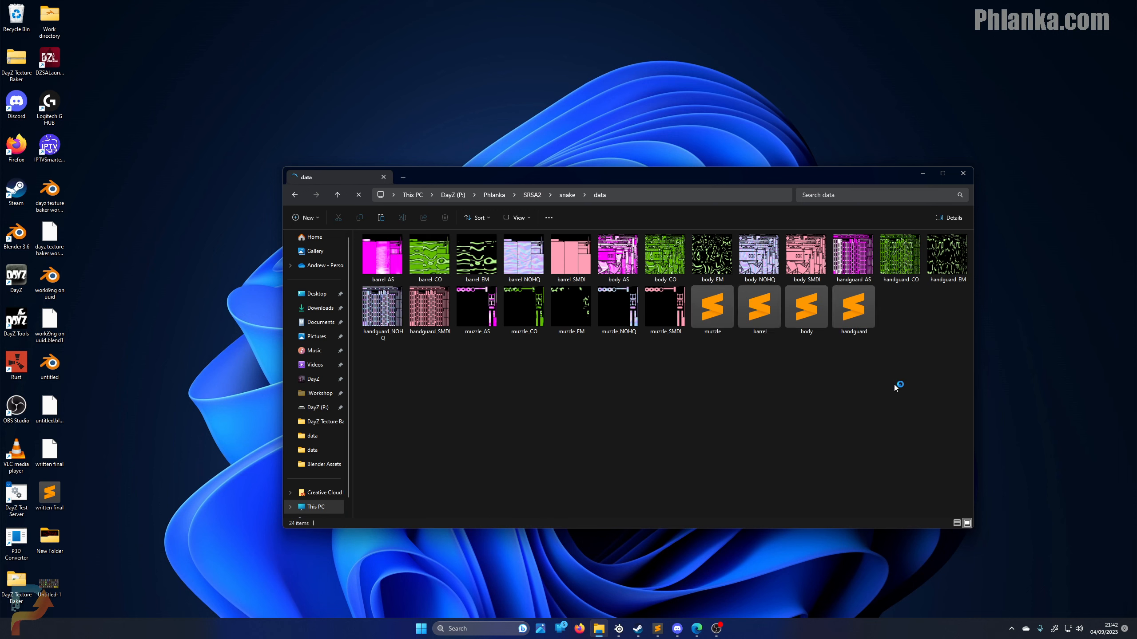
# Close the existing Sublime Text window, reopen the editor with all four snake RVMAT files and maximize it
pyautogui.click(656, 629)
pyautogui.click(658, 609)
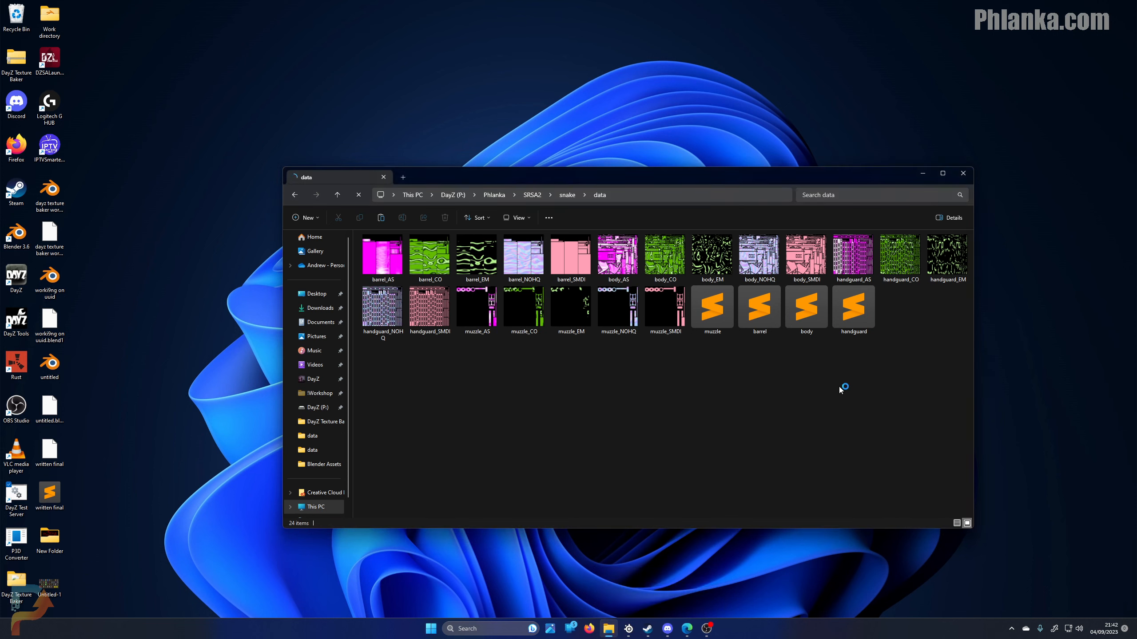
pyautogui.moveTo(893, 361); pyautogui.dragTo(711, 299)
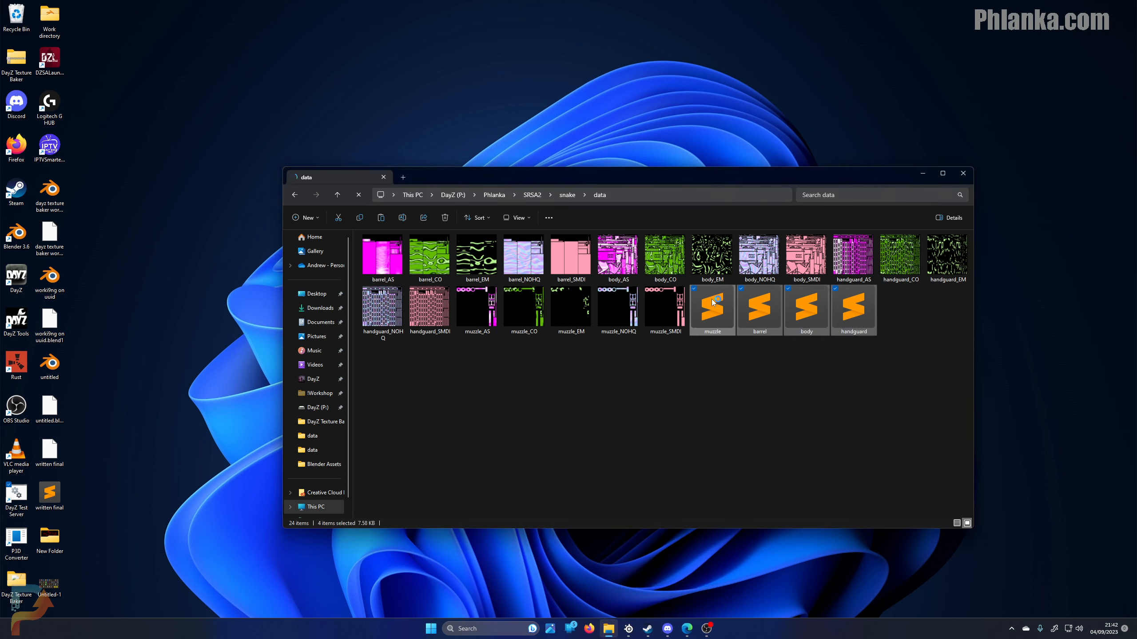
pyautogui.doubleClick(712, 299)
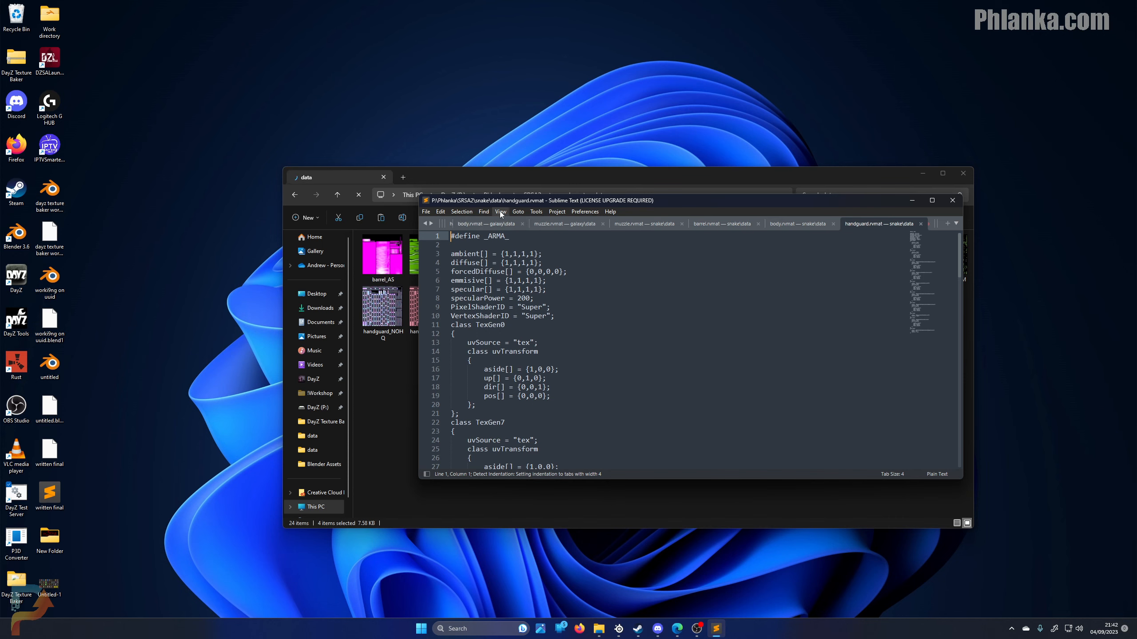
pyautogui.moveTo(533, 201); pyautogui.dragTo(532, 1)
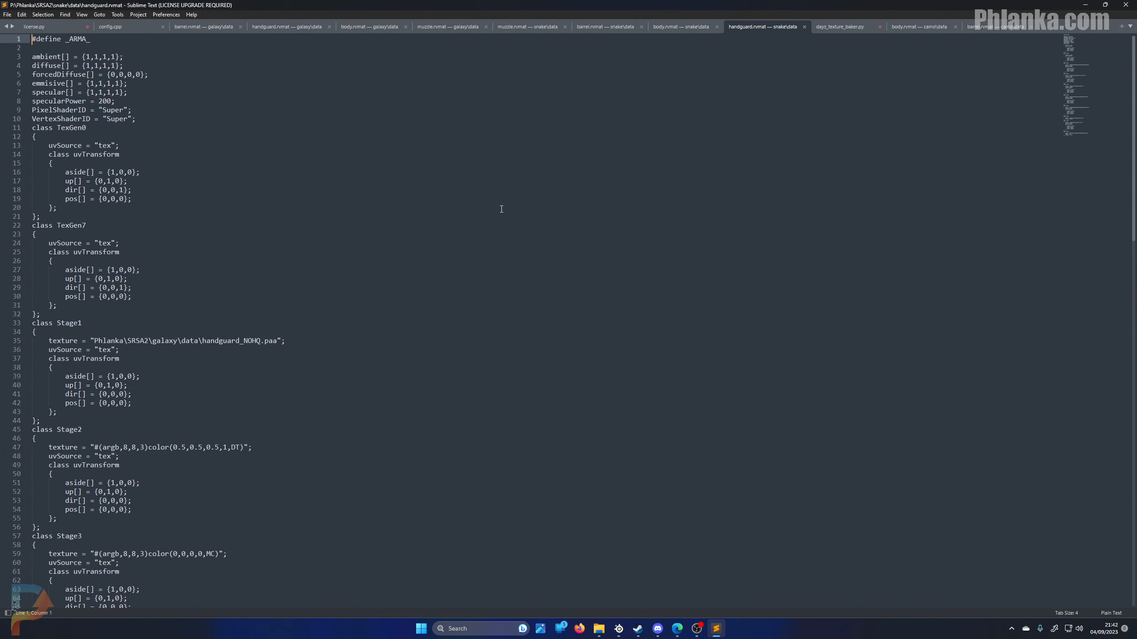
# Close license.py without saving it and close config.cpp
pyautogui.click(87, 27)
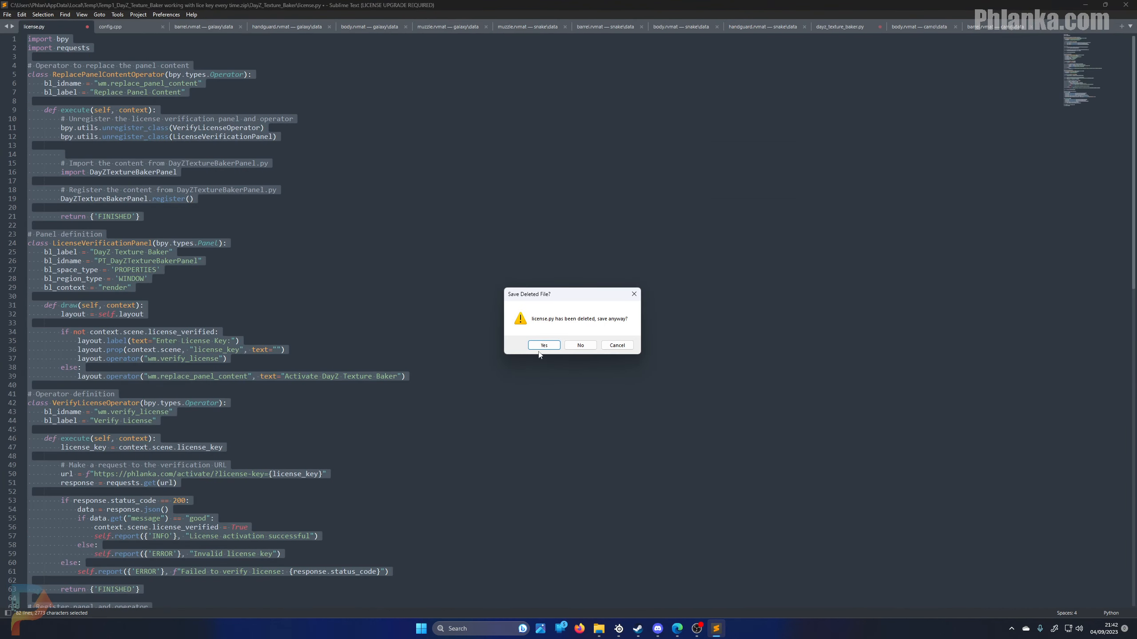
pyautogui.click(580, 345)
pyautogui.click(87, 26)
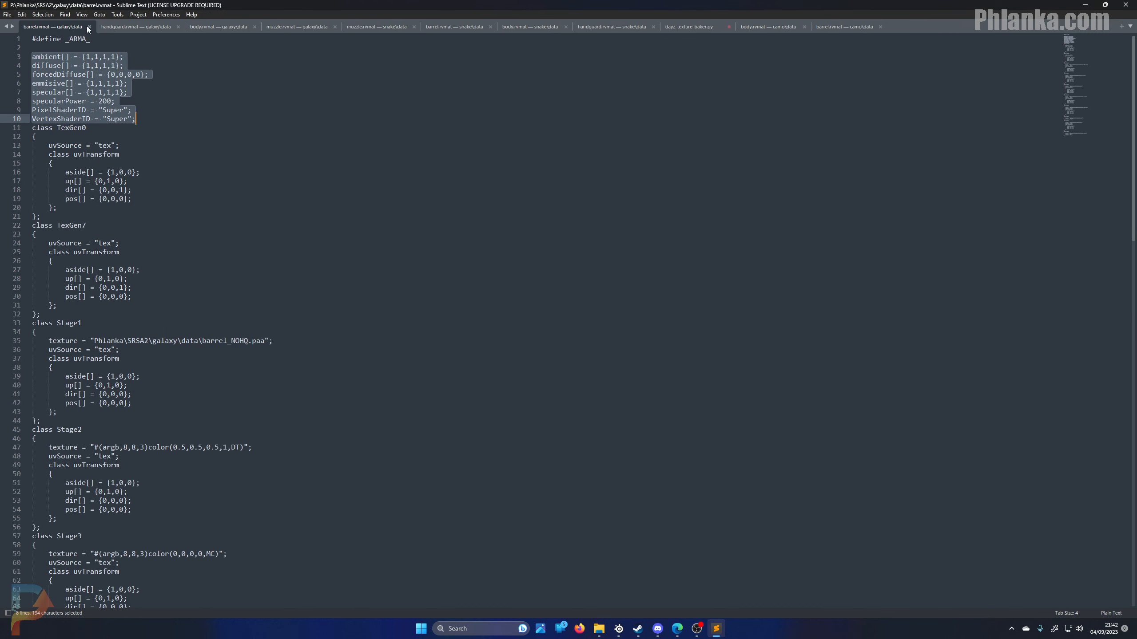
# Close the leftover galaxy and snake RVMAT files from the previous editing session
pyautogui.click(89, 26)
pyautogui.click(100, 26)
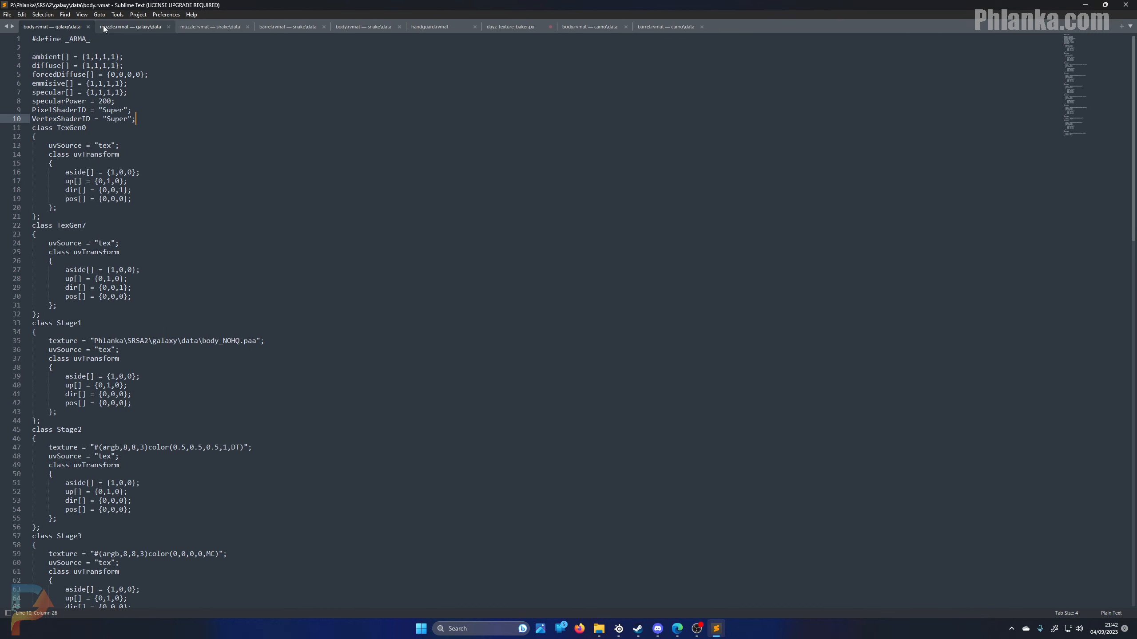
pyautogui.click(89, 27)
pyautogui.click(89, 27)
pyautogui.click(89, 27)
pyautogui.click(89, 27)
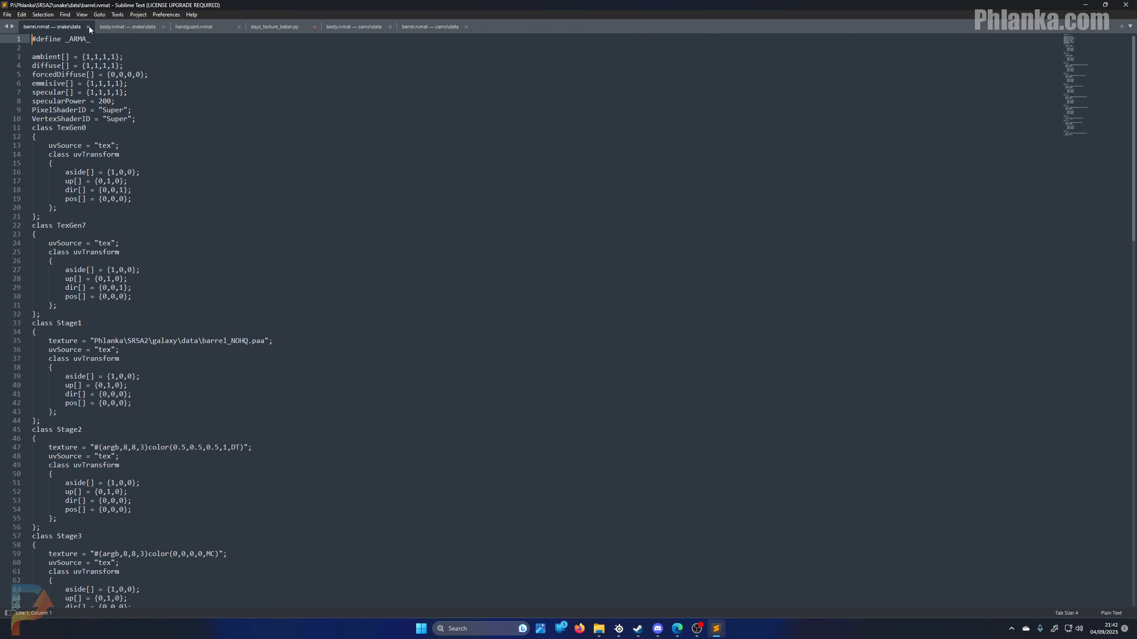
pyautogui.click(89, 27)
pyautogui.click(89, 27)
# Close dayz_texture_baker.py without saving it, the remaining camo body and barrel RVMAT files, and the empty editor window
pyautogui.click(89, 27)
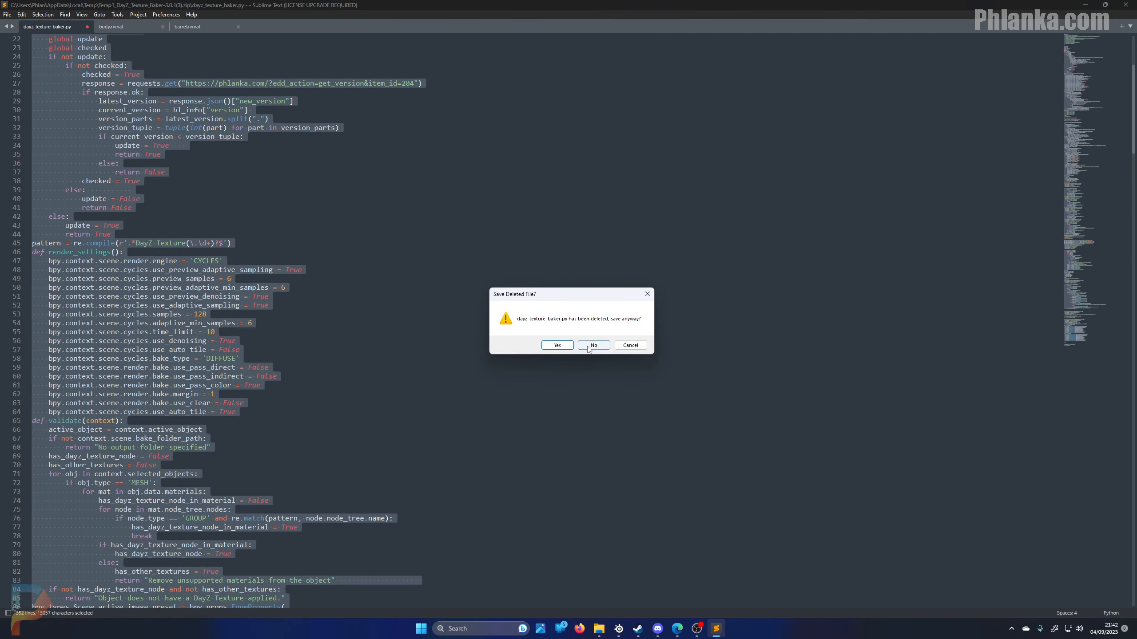
pyautogui.click(593, 347)
pyautogui.click(88, 27)
pyautogui.click(88, 26)
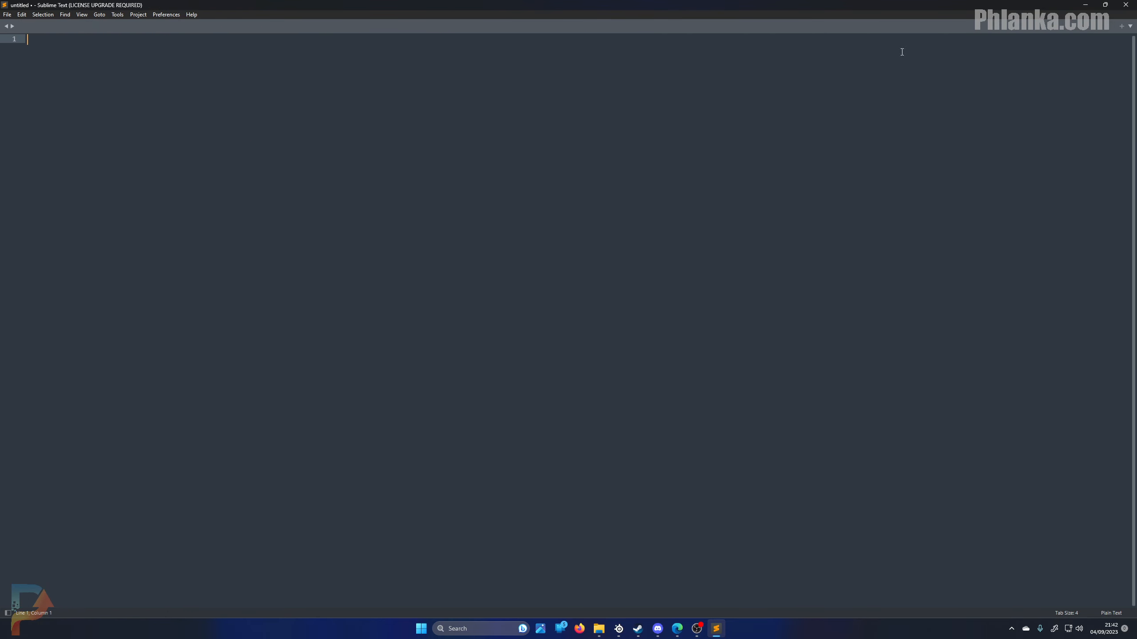
pyautogui.click(1126, 4)
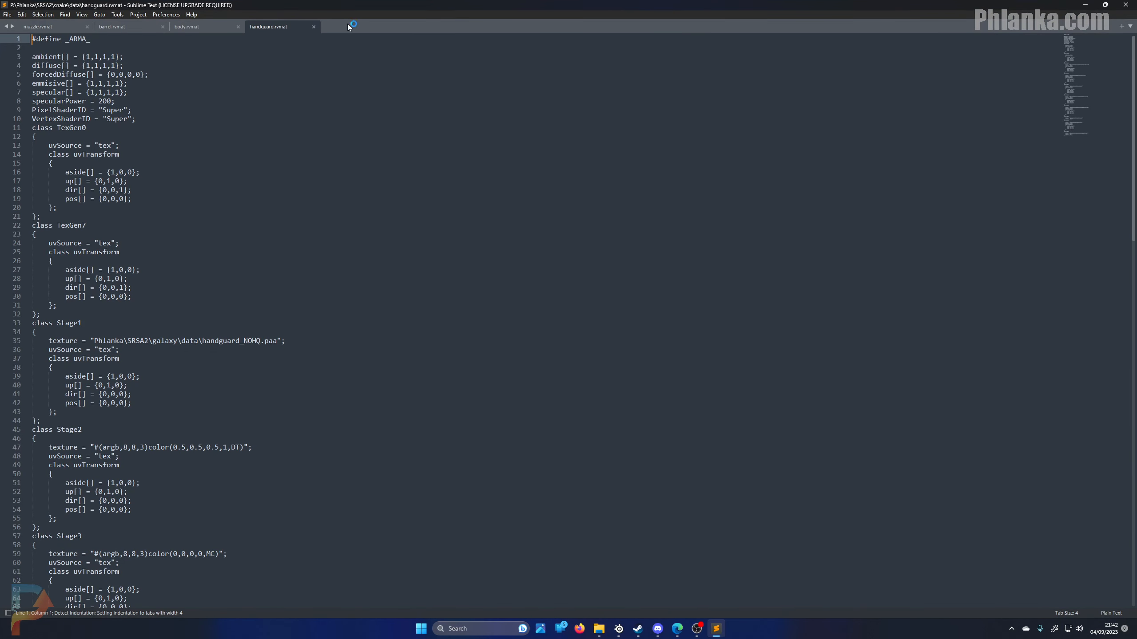
# Examine the emmisive[] line among the material values in the snake handguard.rvmat
pyautogui.click(181, 82)
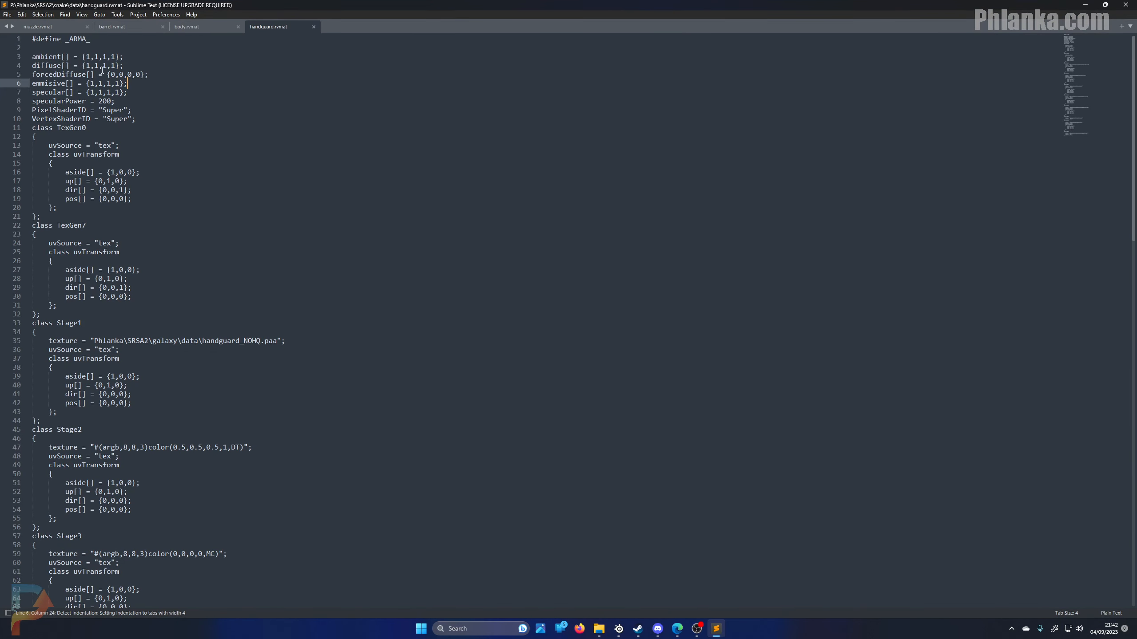
pyautogui.scroll(-2, 134, 300)
pyautogui.scroll(2, 134, 300)
pyautogui.moveTo(33, 87)
pyautogui.mouseDown()
pyautogui.moveTo(148, 84)
pyautogui.moveTo(32, 84)
pyautogui.mouseUp()
pyautogui.moveTo(132, 84); pyautogui.dragTo(88, 88)
pyautogui.click(91, 84)
# Switch to File Explorer and compare the handguard_CO and handguard_EM textures in SRSA2\snake\data
pyautogui.click(599, 629)
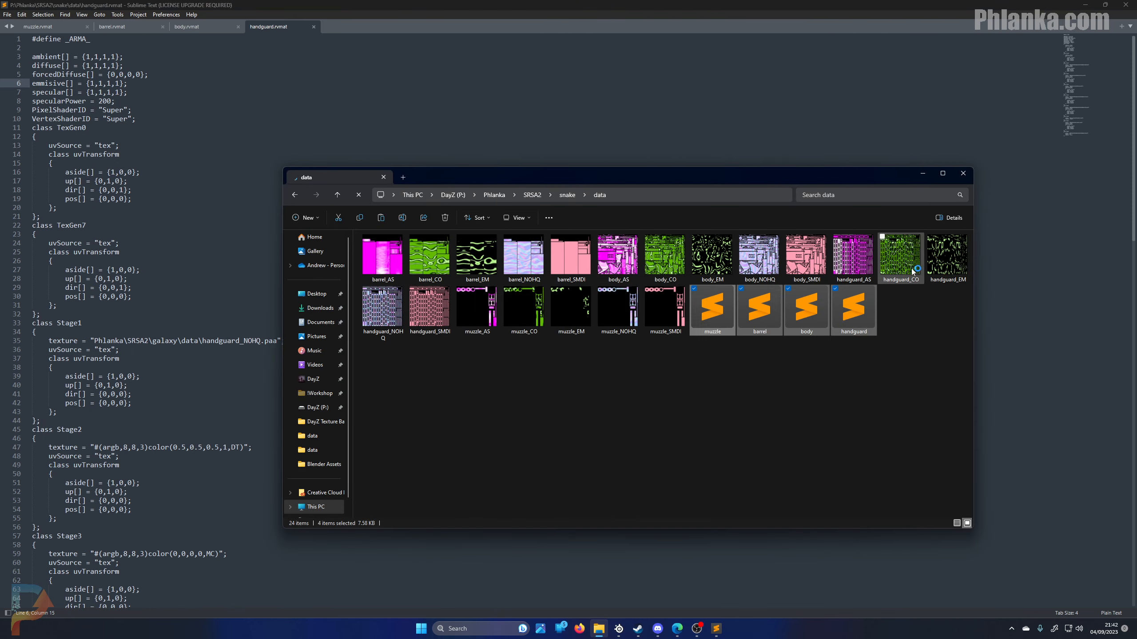
pyautogui.doubleClick(907, 263)
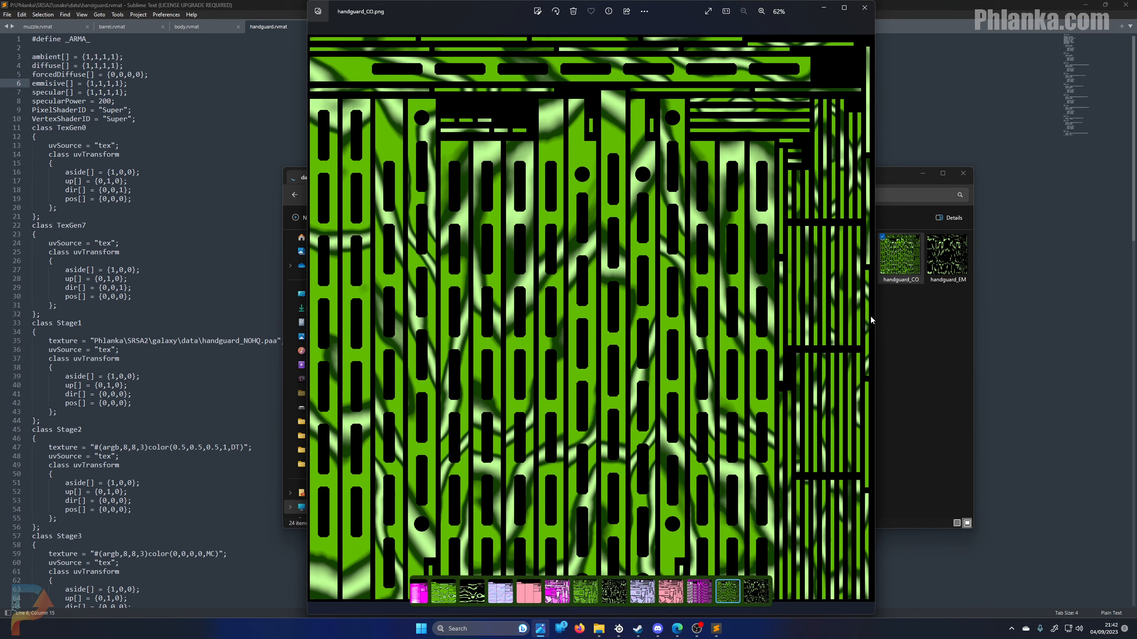
pyautogui.click(866, 321)
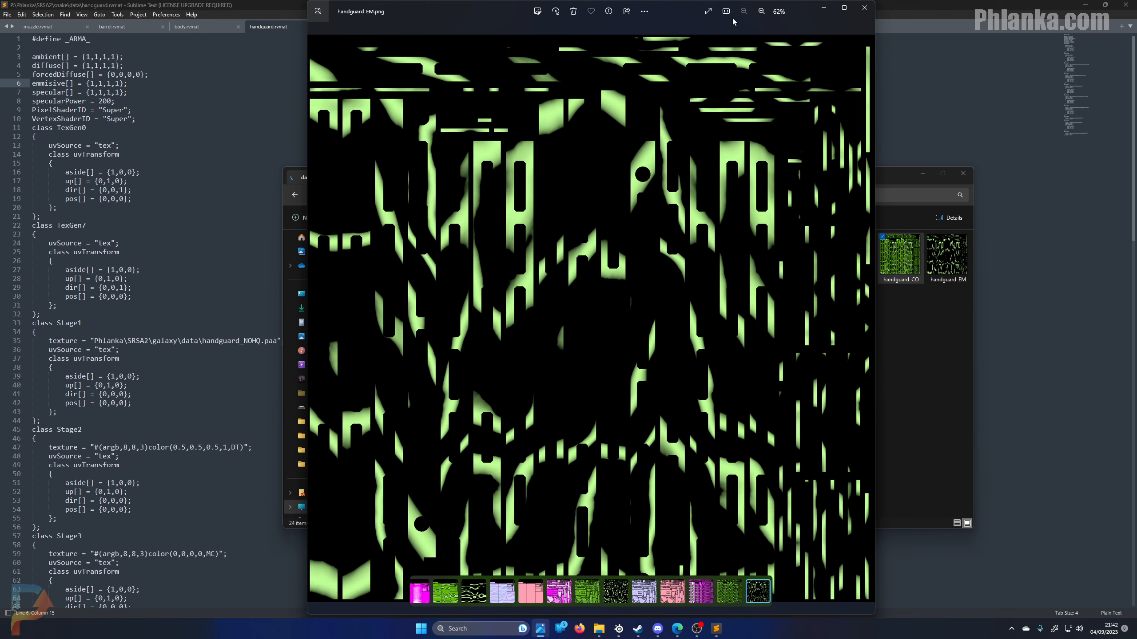
pyautogui.click(315, 319)
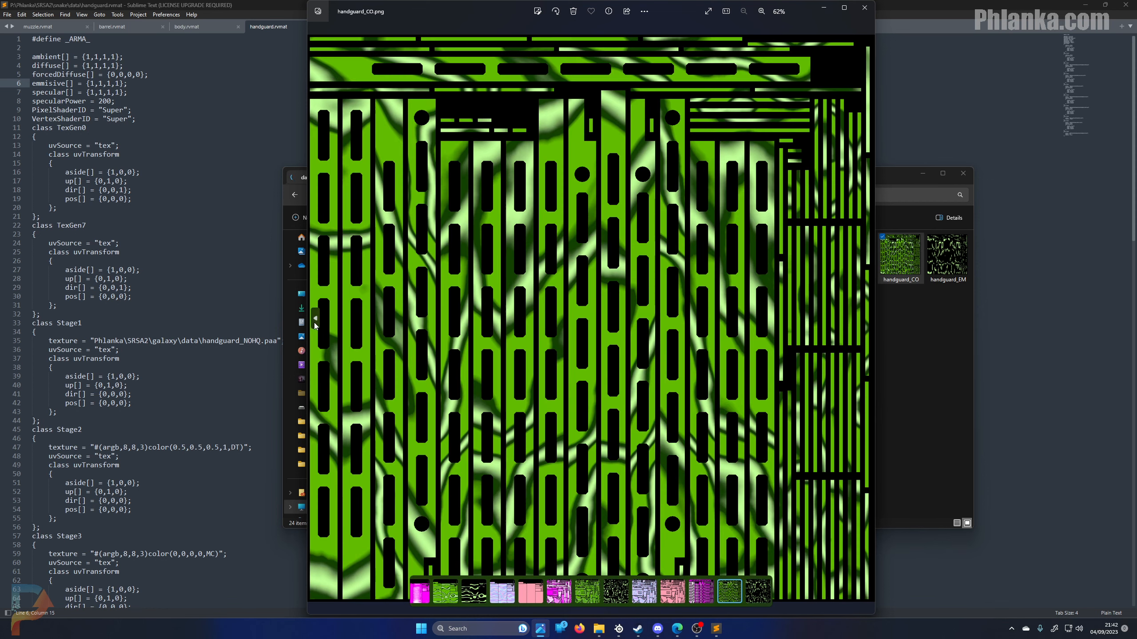
pyautogui.click(865, 8)
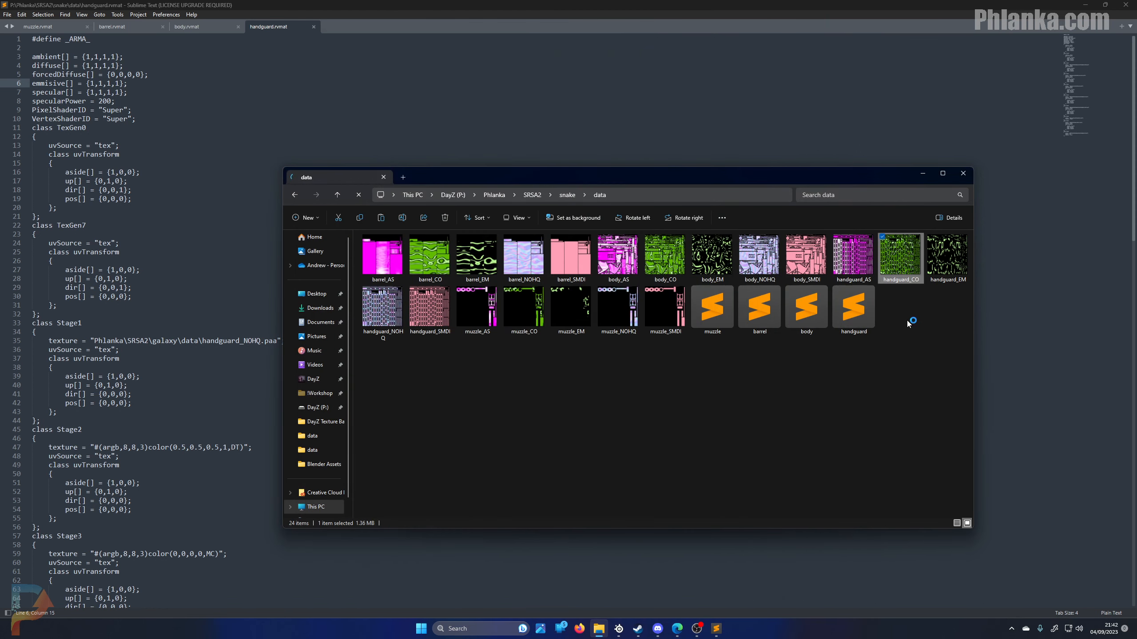
# Compare the barrel_CO texture with the barrel_EM texture in the snake data folder
pyautogui.doubleClick(428, 265)
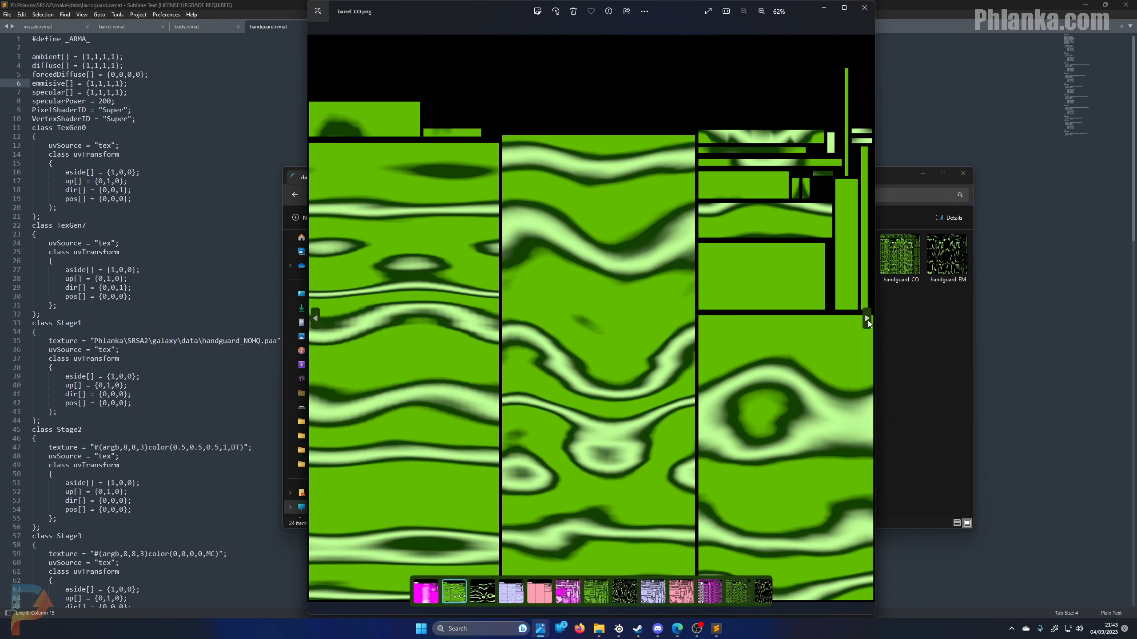
pyautogui.click(866, 319)
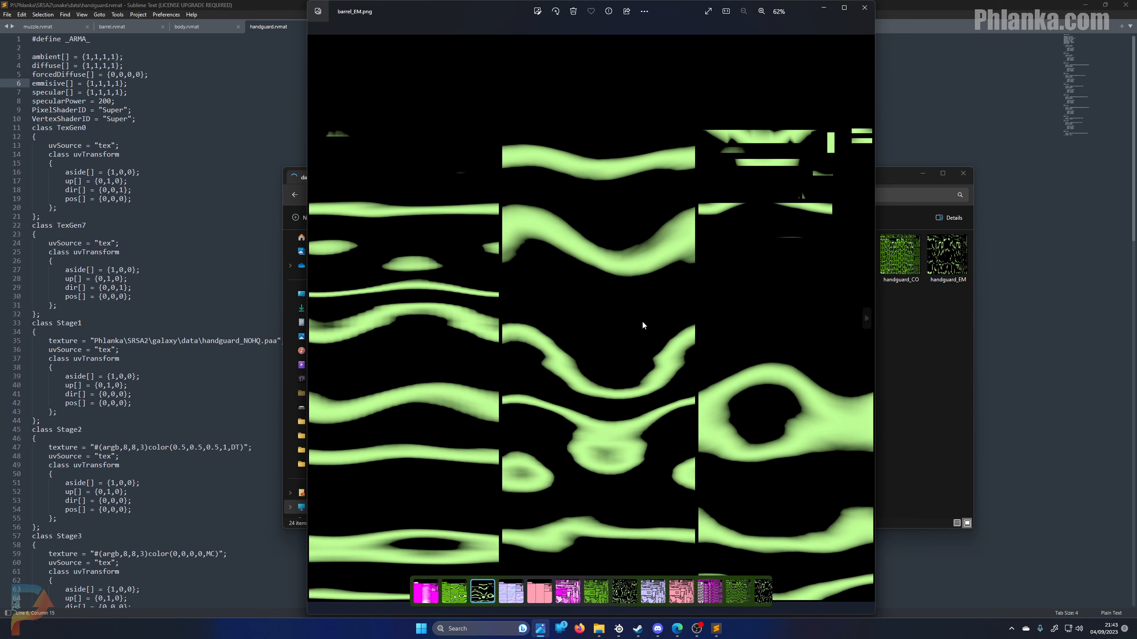
pyautogui.click(315, 317)
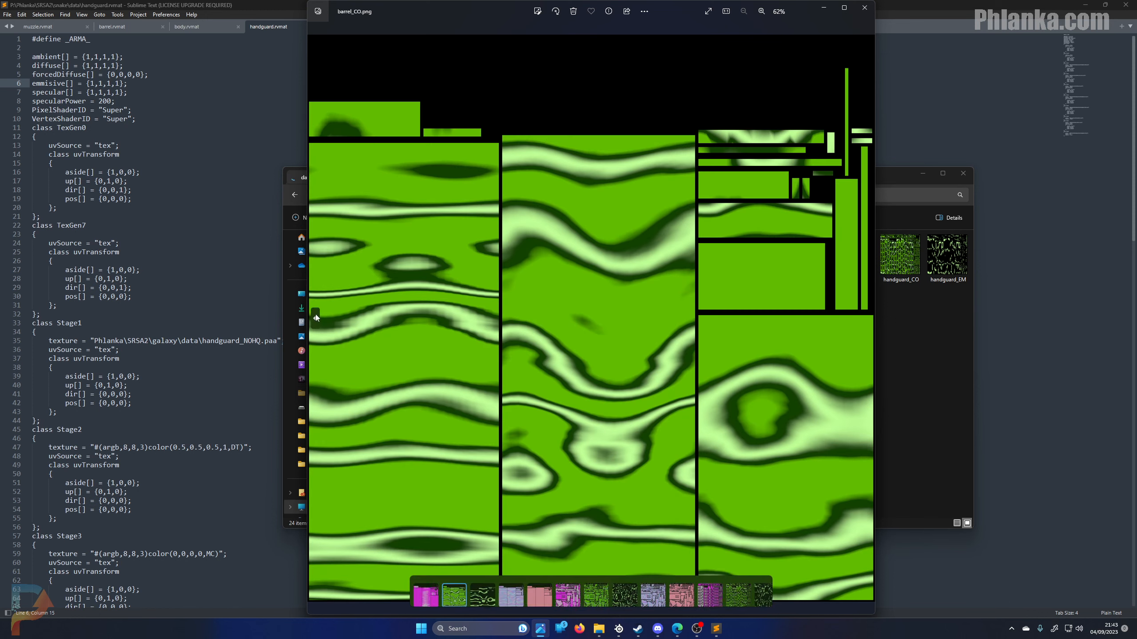
pyautogui.click(824, 8)
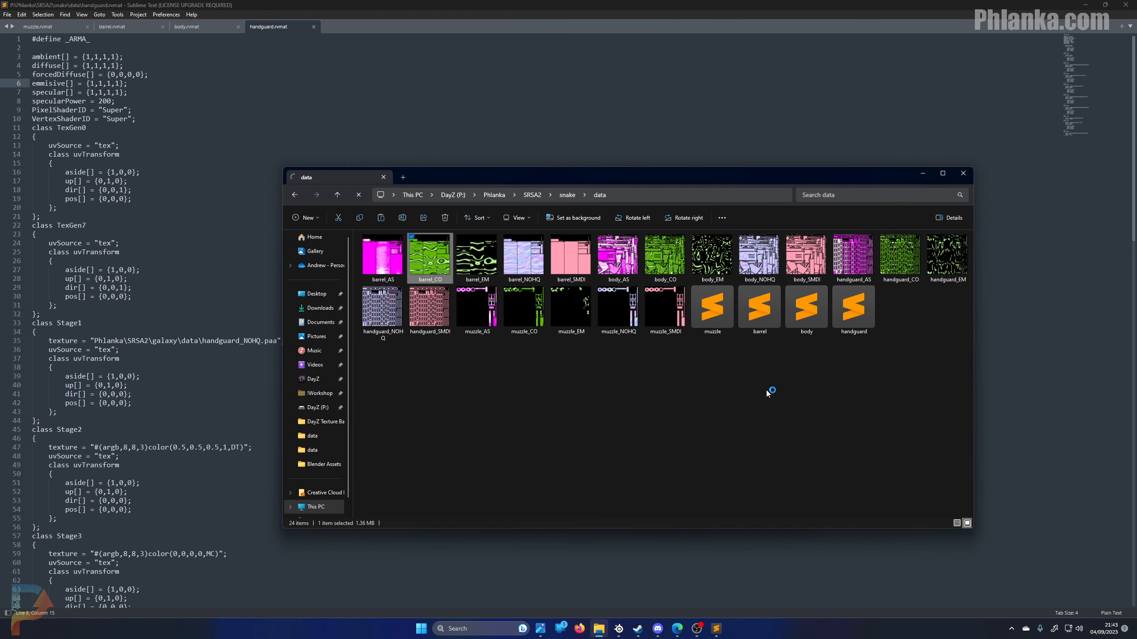
pyautogui.click(488, 436)
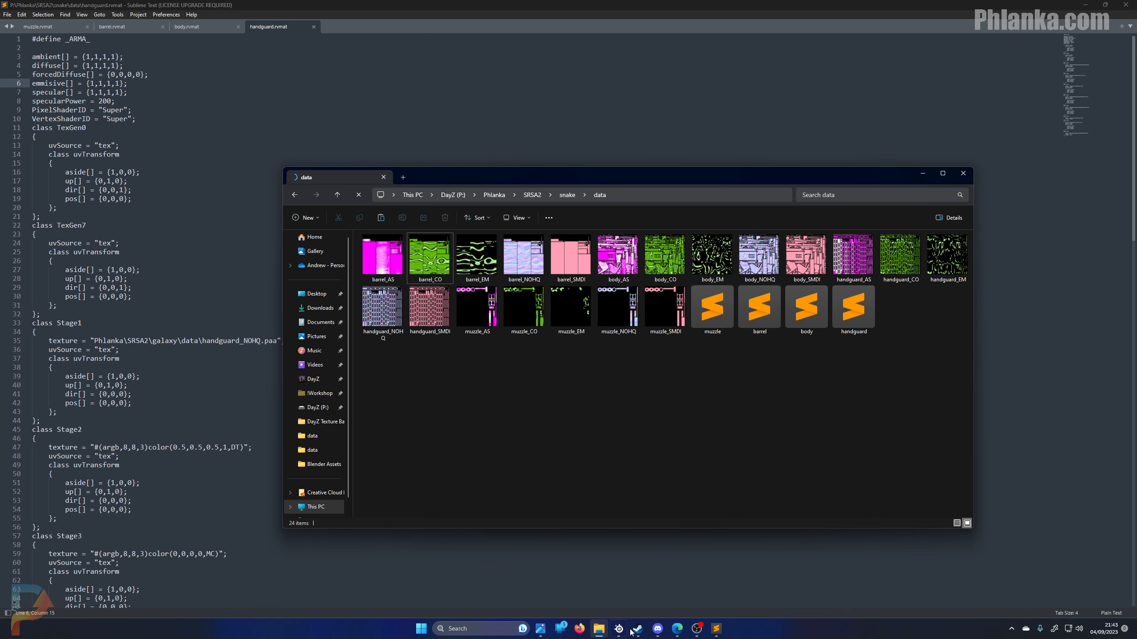
# Switch back to Sublime Text and review handguard.rvmat's ambient-to-specularPower block, especially the emmisive[] line
pyautogui.click(716, 629)
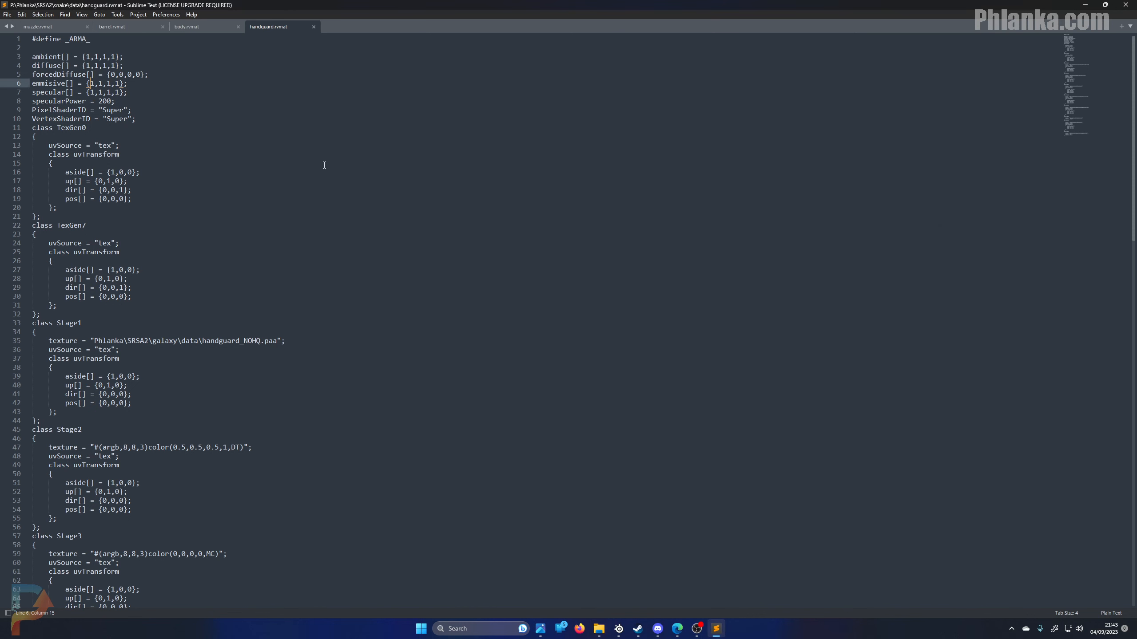
pyautogui.click(68, 54)
pyautogui.moveTo(29, 54); pyautogui.dragTo(215, 102)
pyautogui.click(214, 102)
pyautogui.moveTo(32, 84); pyautogui.dragTo(148, 86)
pyautogui.click(158, 71)
pyautogui.click(158, 87)
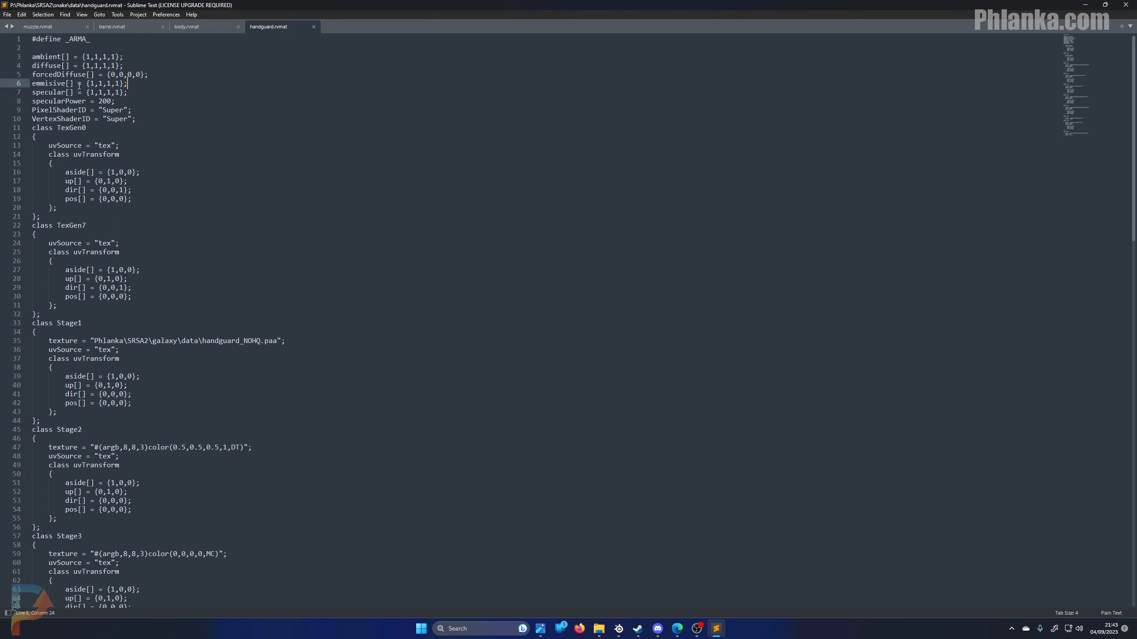